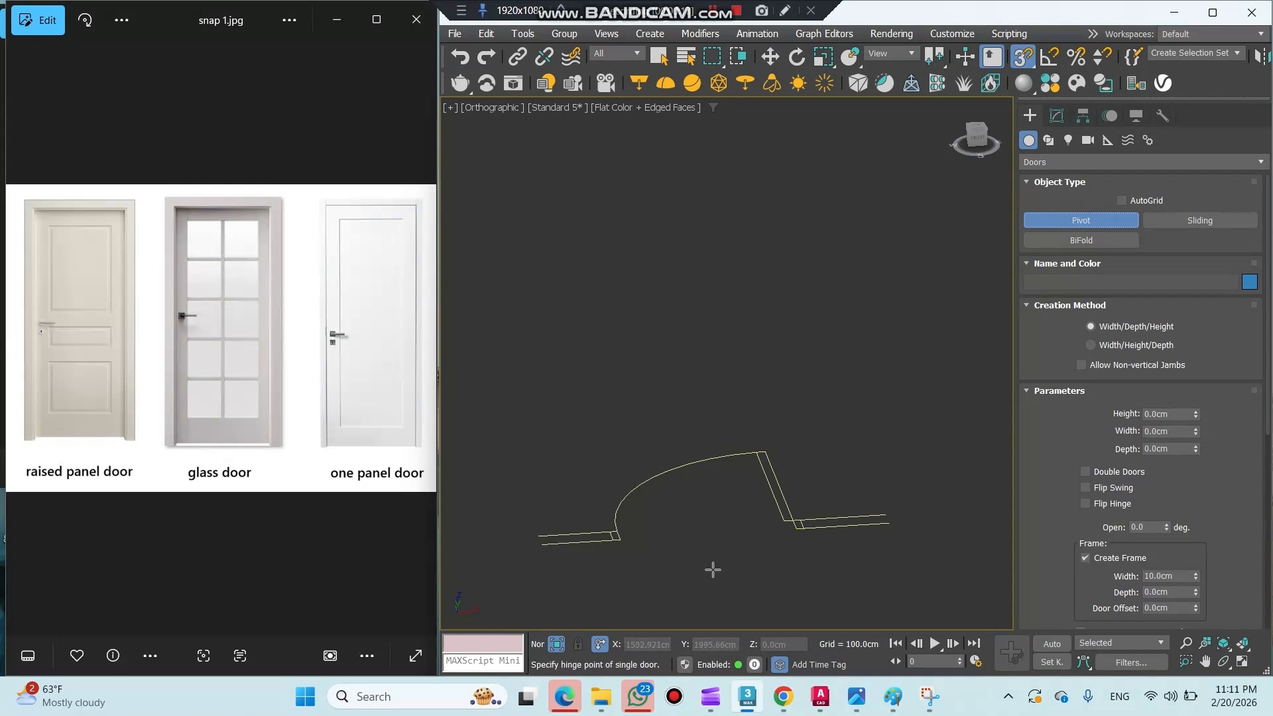
# Create a pivot door spanning the plan opening, 82 cm wide, 10 cm deep and about 183 cm high.
pyautogui.moveTo(798, 540); pyautogui.dragTo(629, 542)
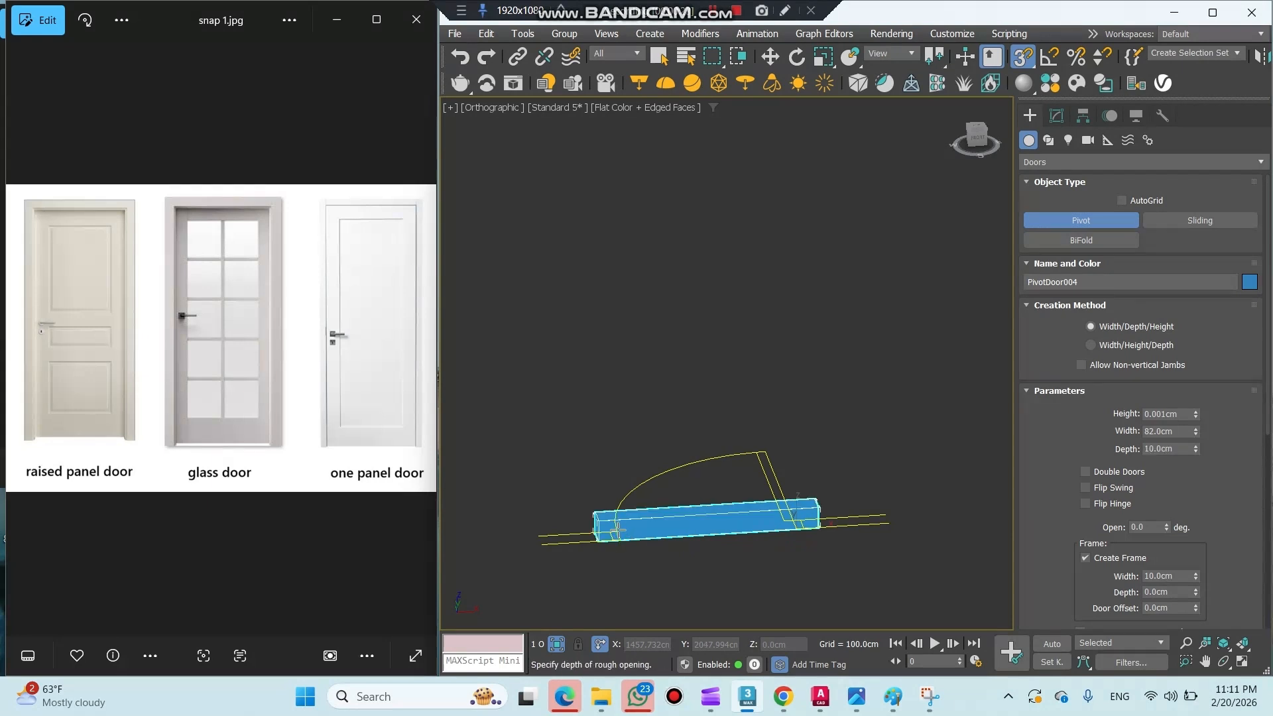
pyautogui.click(683, 126)
pyautogui.click(867, 349)
pyautogui.rightClick(901, 358)
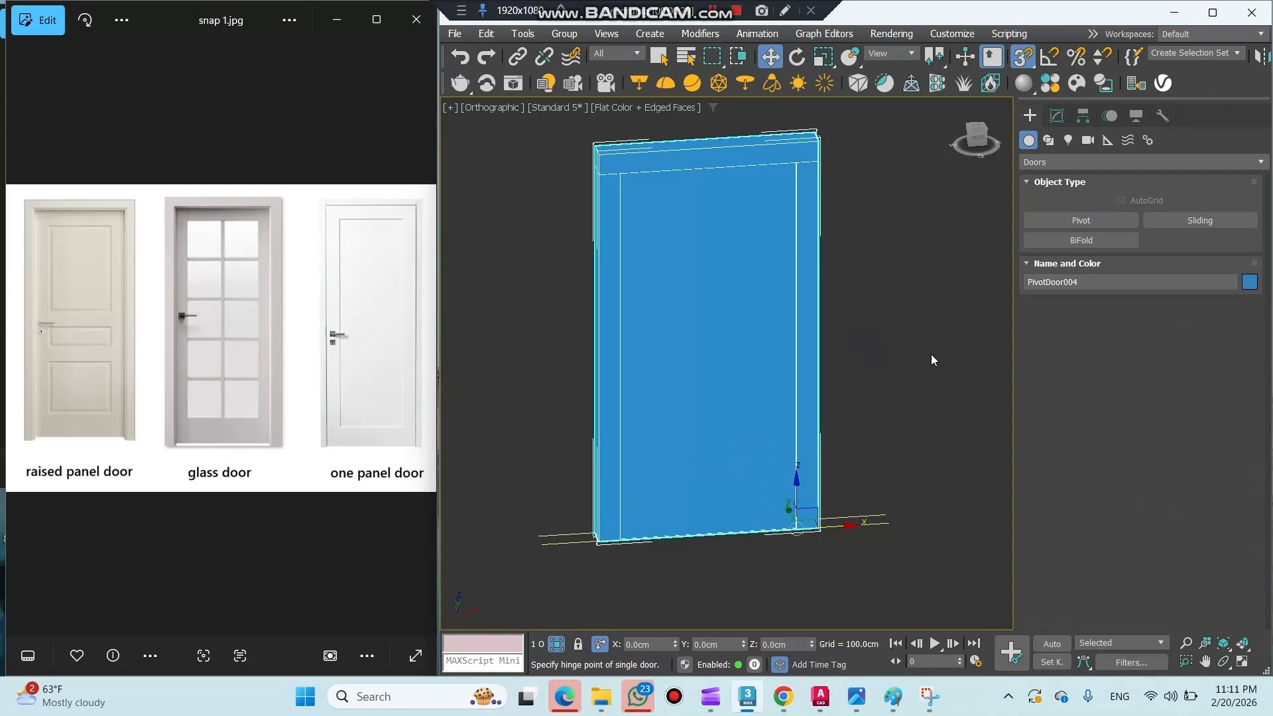
# Set the pivot door's height to 210 cm.
pyautogui.click(1059, 117)
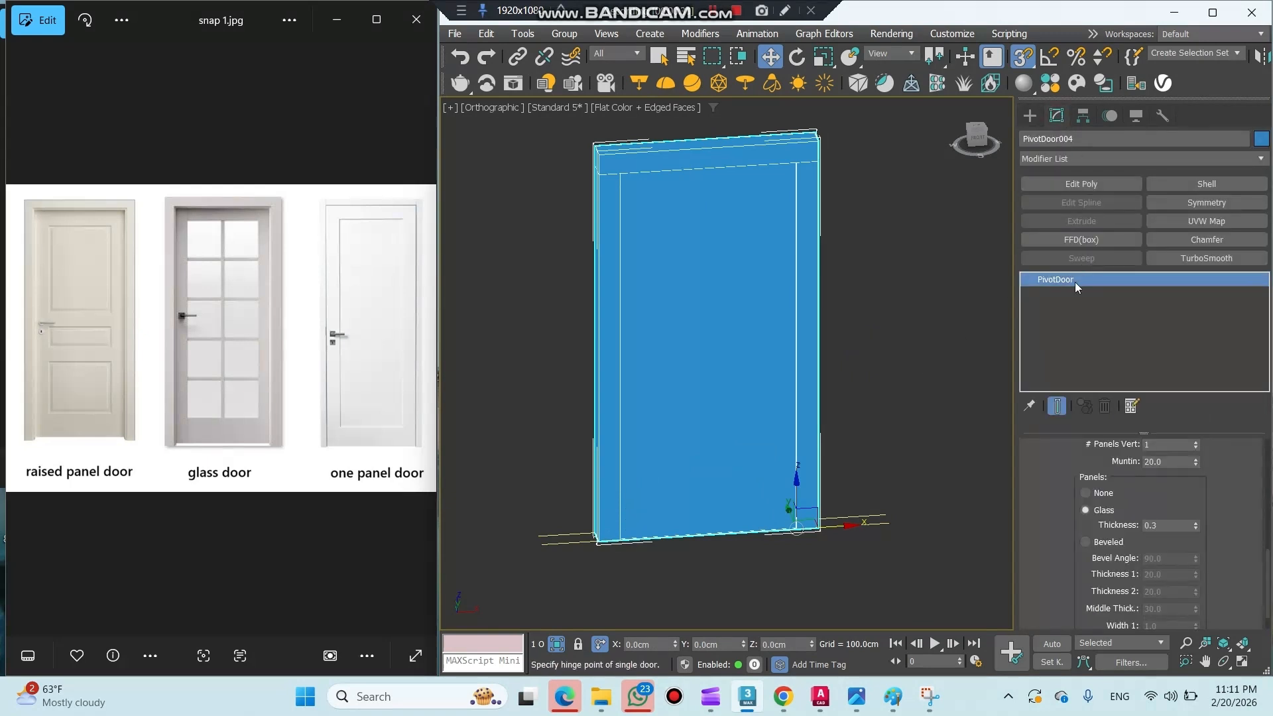
pyautogui.scroll(4, 1098, 562)
pyautogui.scroll(4, 1067, 451)
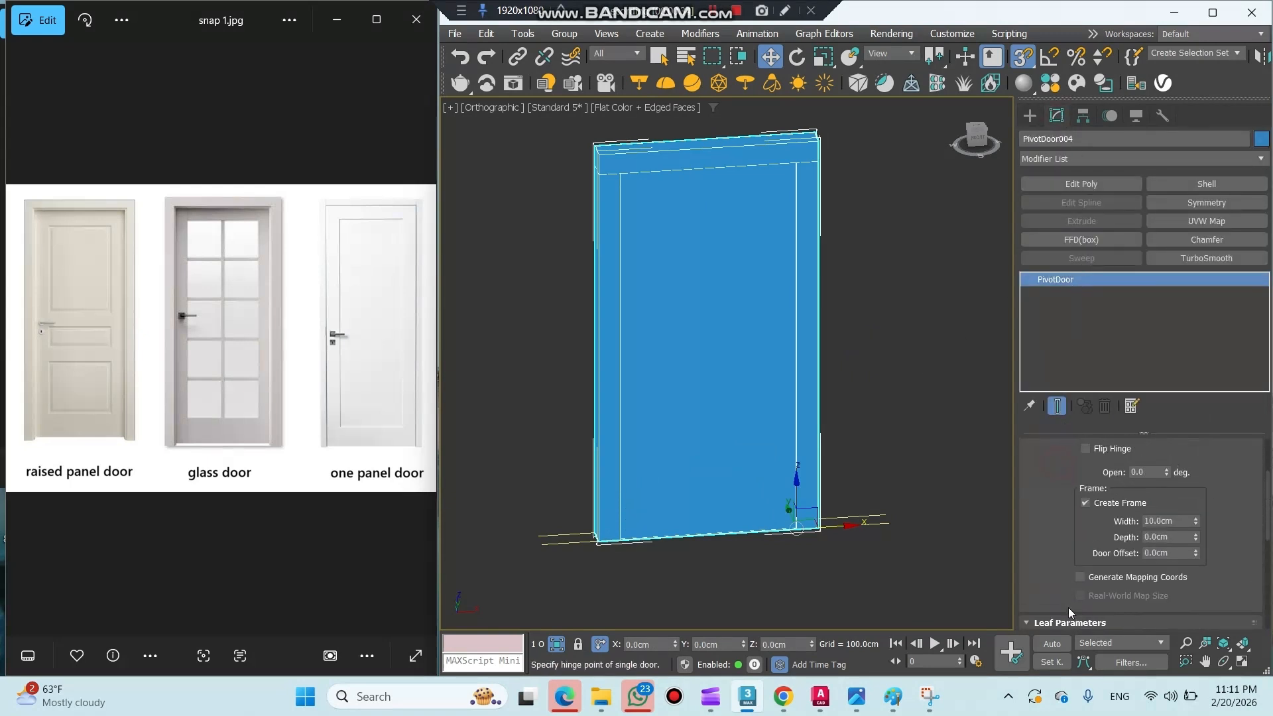
pyautogui.moveTo(1062, 485); pyautogui.dragTo(1064, 596)
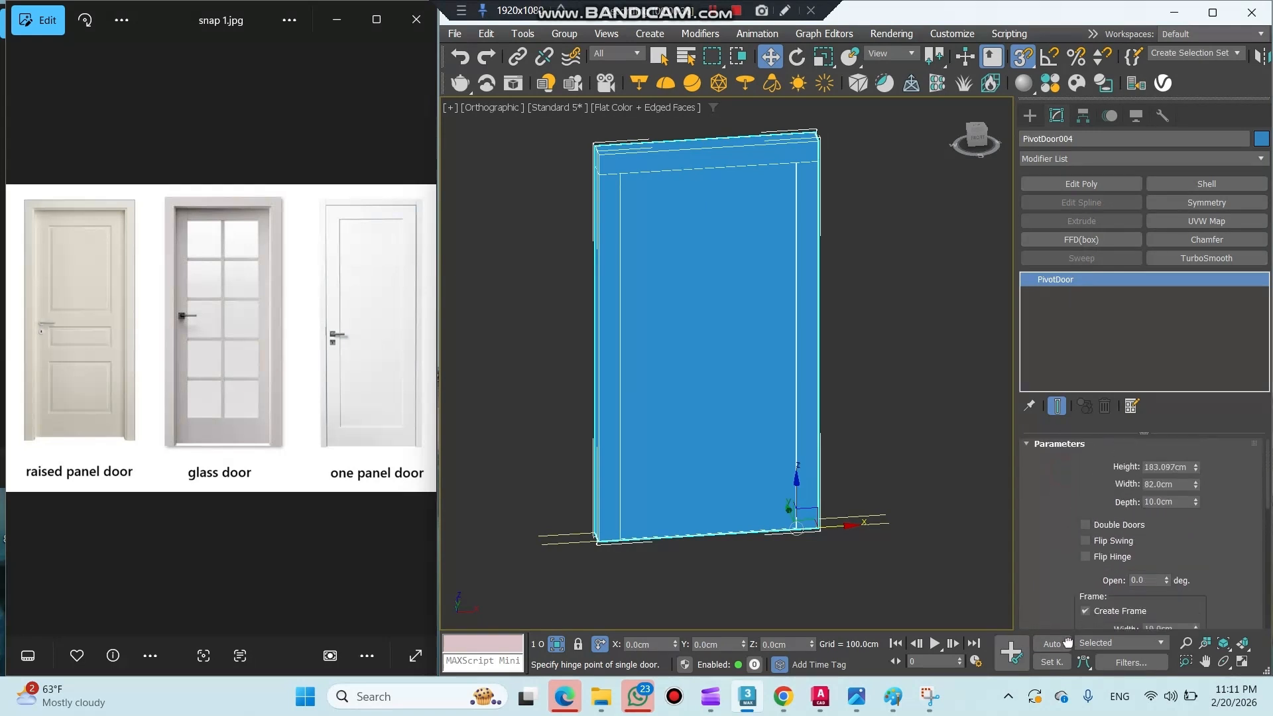
pyautogui.doubleClick(1155, 471)
pyautogui.write('2210')
pyautogui.press('Return')
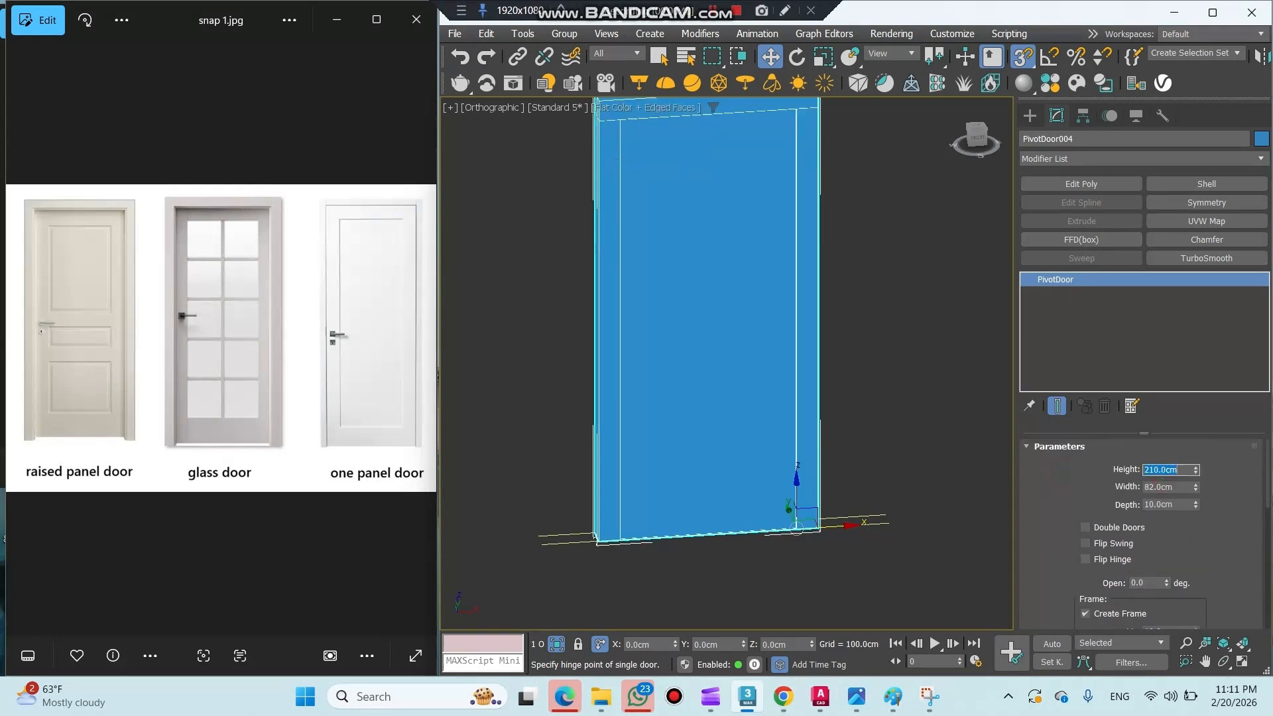
# Set the door leaf's opening angle to 20 degrees.
pyautogui.moveTo(871, 522); pyautogui.dragTo(870, 565, button='middle')
pyautogui.moveTo(1054, 546); pyautogui.dragTo(1060, 477)
pyautogui.keyDown('alt'); pyautogui.moveTo(887, 514); pyautogui.dragTo(901, 509, button='middle'); pyautogui.keyUp('alt')
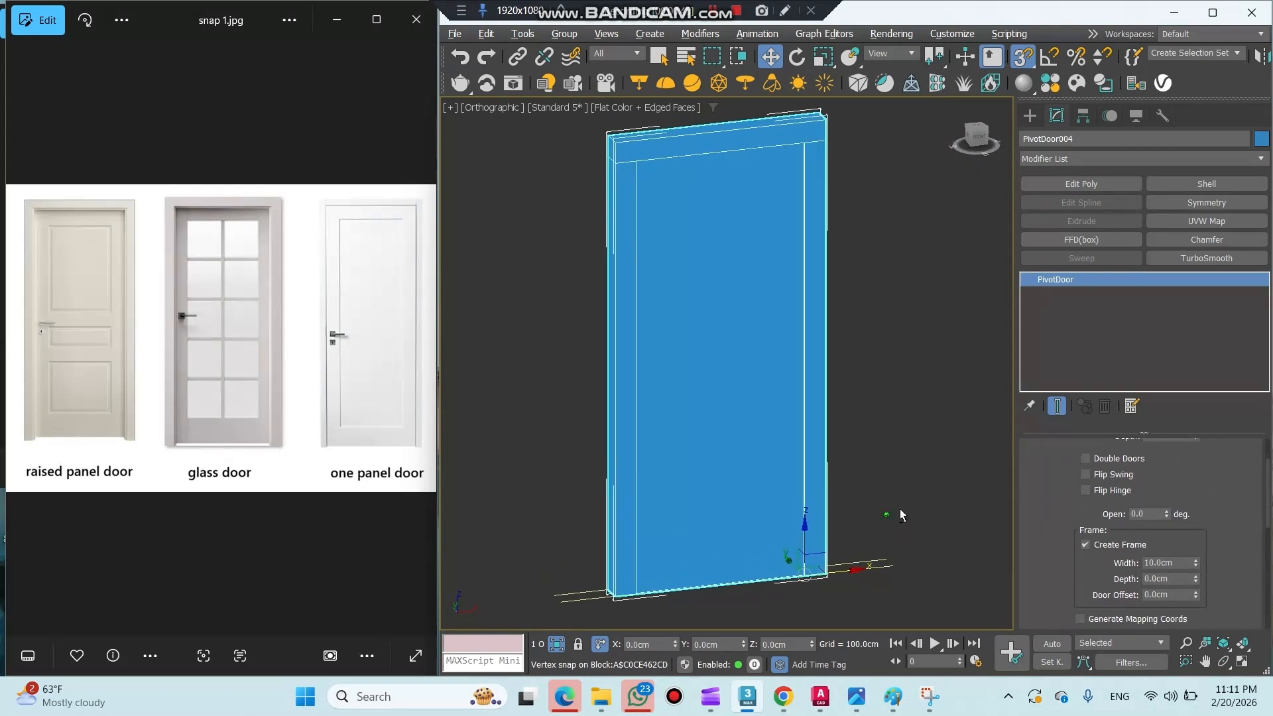
pyautogui.doubleClick(1151, 515)
pyautogui.write('20')
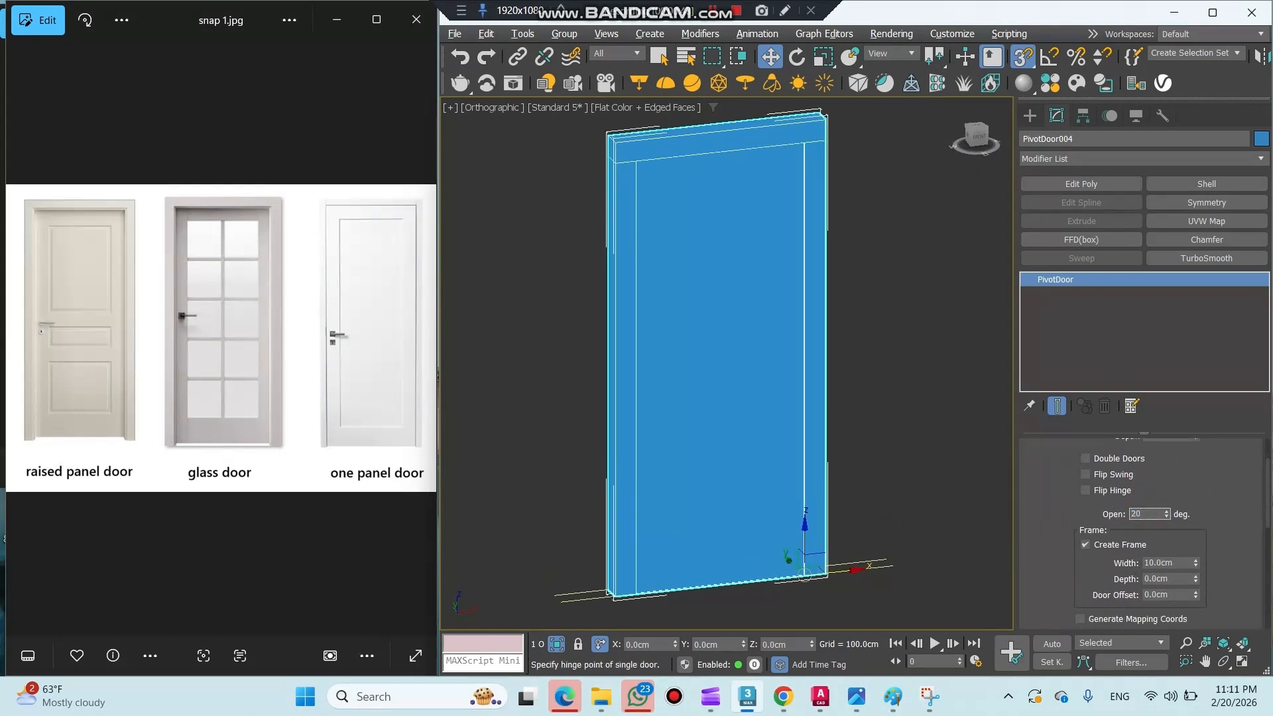
pyautogui.press('Return')
pyautogui.keyDown('alt'); pyautogui.moveTo(909, 521); pyautogui.dragTo(887, 547, button='middle'); pyautogui.keyUp('alt')
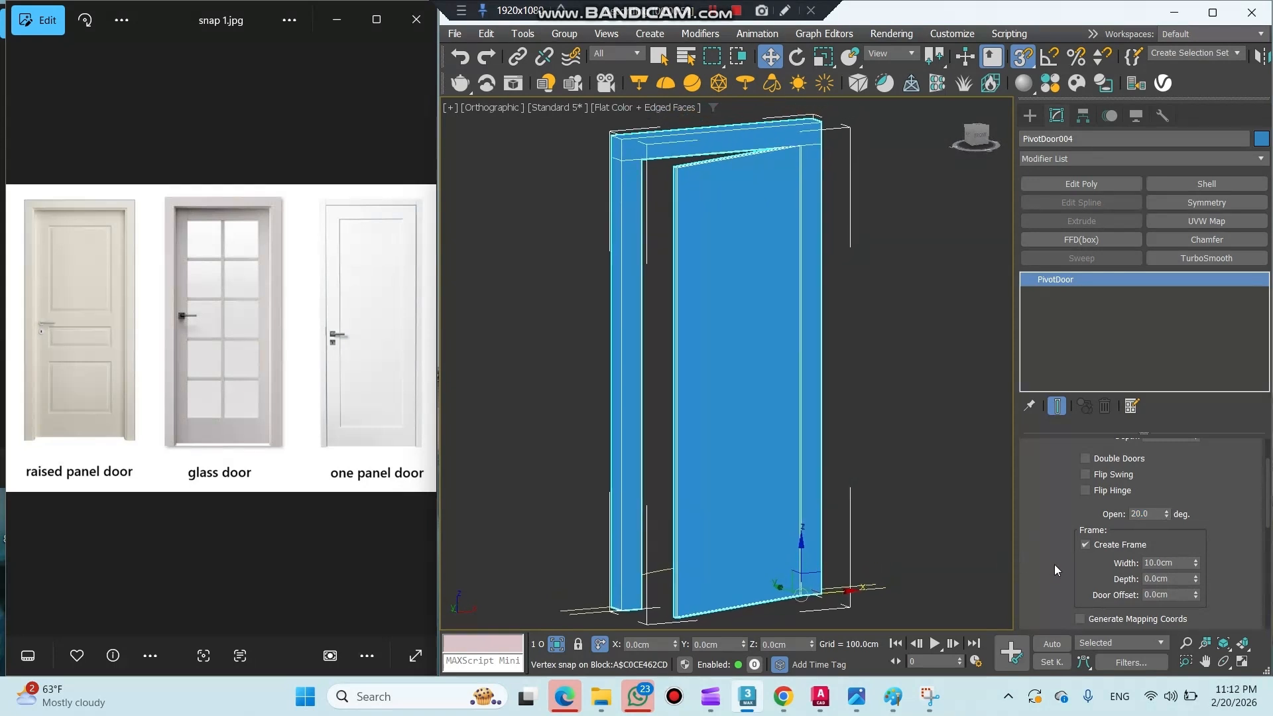
# Set the door frame's width to 3 cm and check the jamb against the plan lines.
pyautogui.moveTo(1055, 564); pyautogui.dragTo(1064, 524)
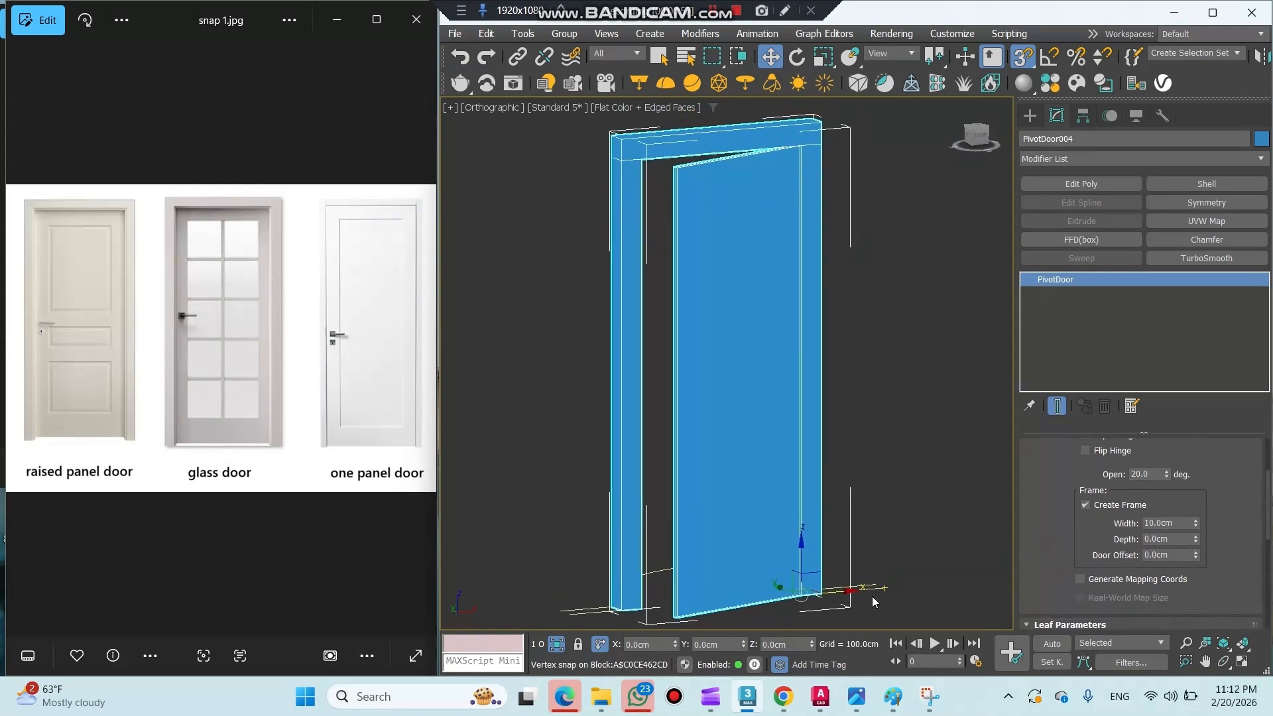
pyautogui.doubleClick(1145, 523)
pyautogui.write('3')
pyautogui.press('Return')
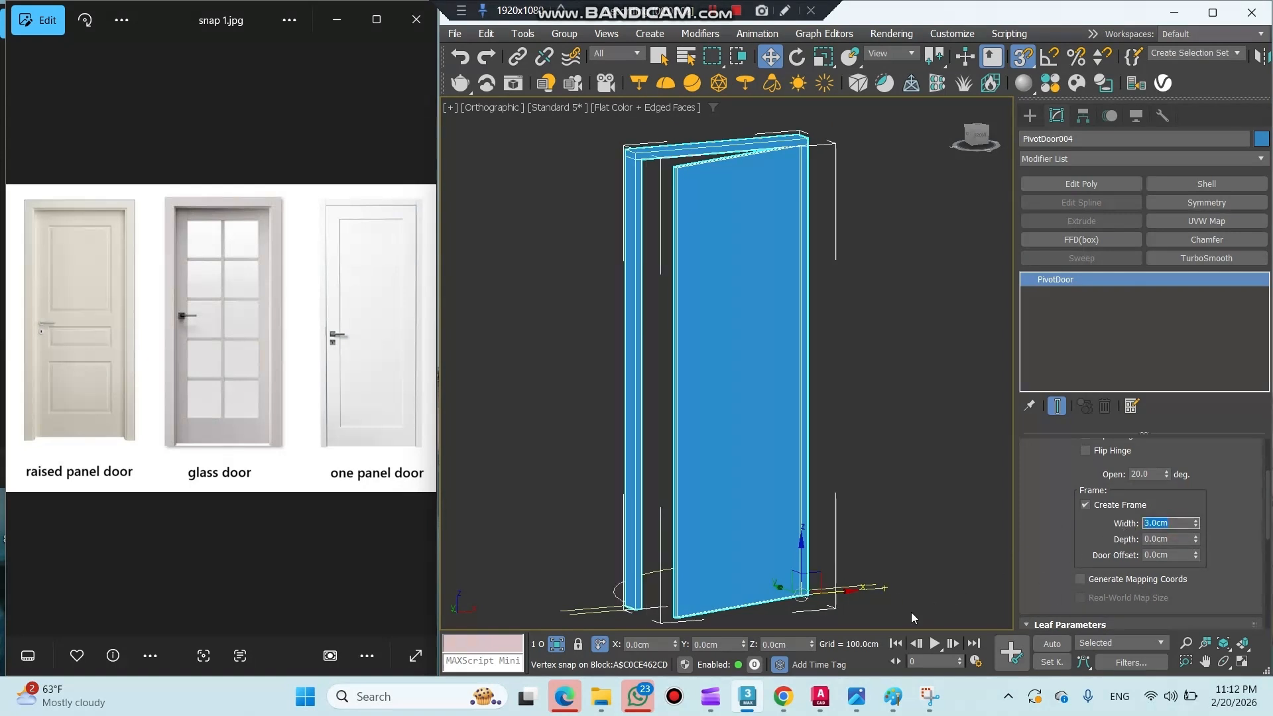
pyautogui.click(873, 619)
pyautogui.scroll(5, 700, 512)
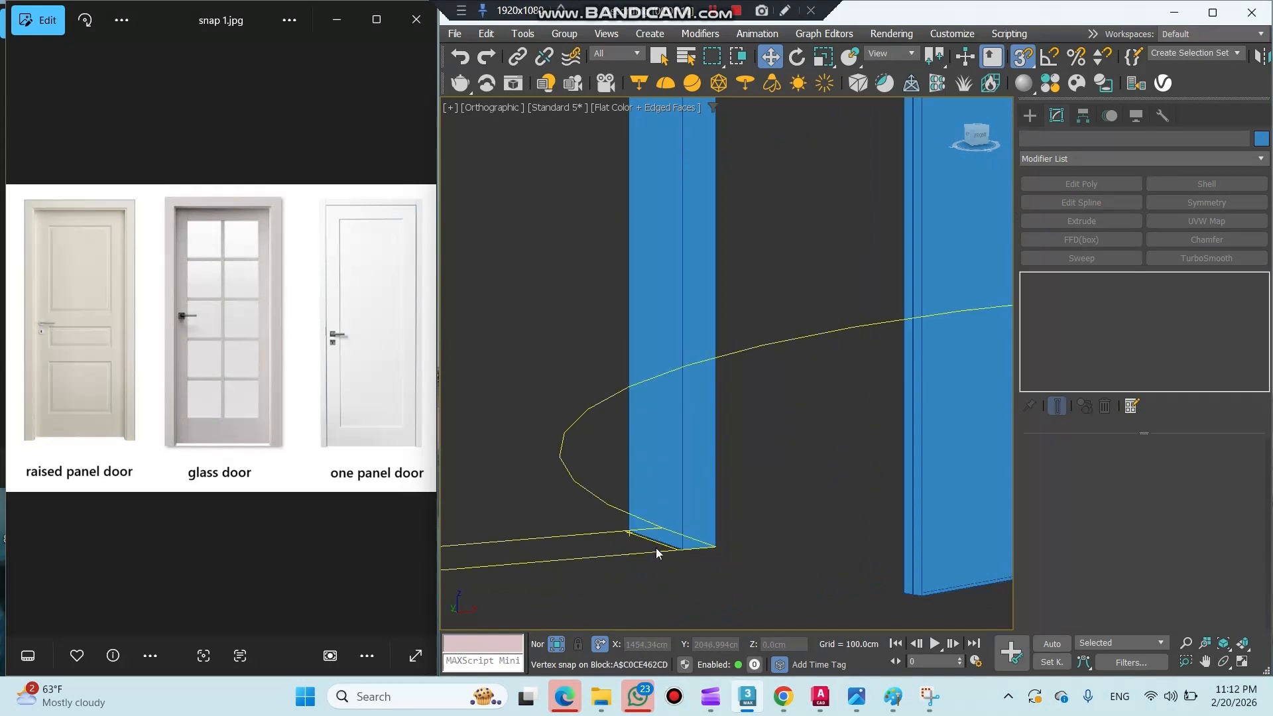
pyautogui.scroll(-8, 714, 487)
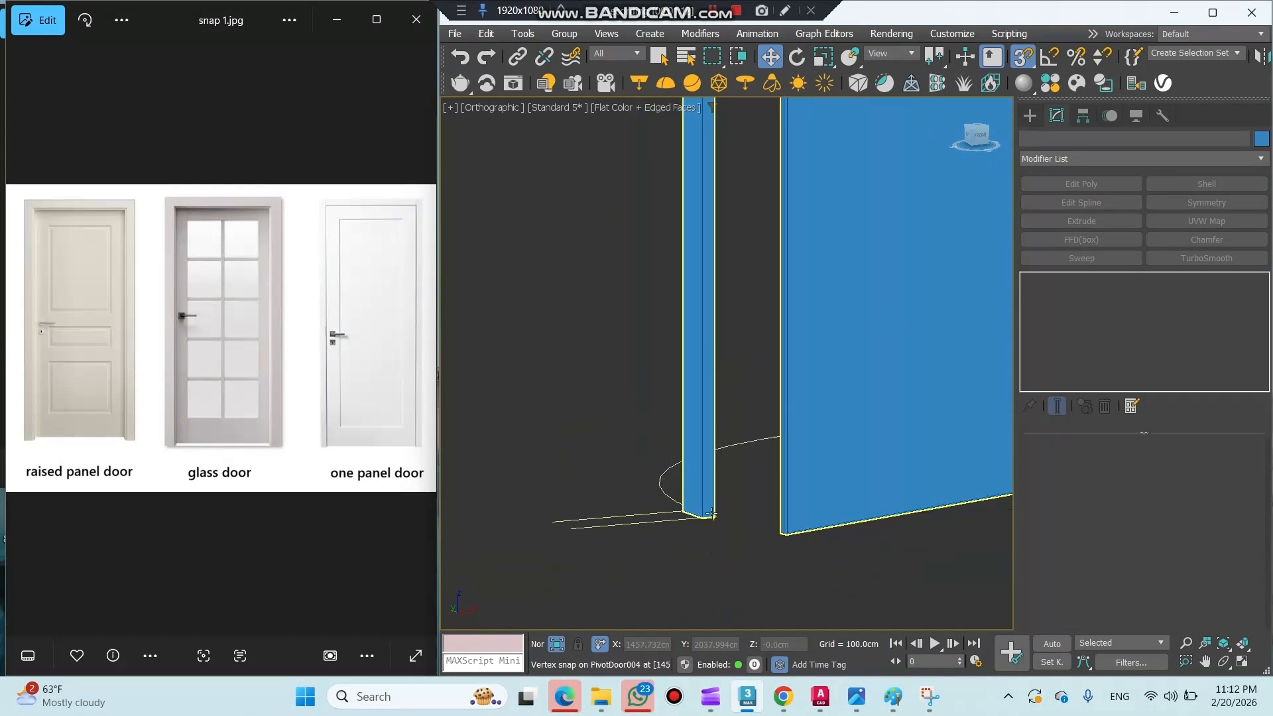
pyautogui.scroll(2, 703, 572)
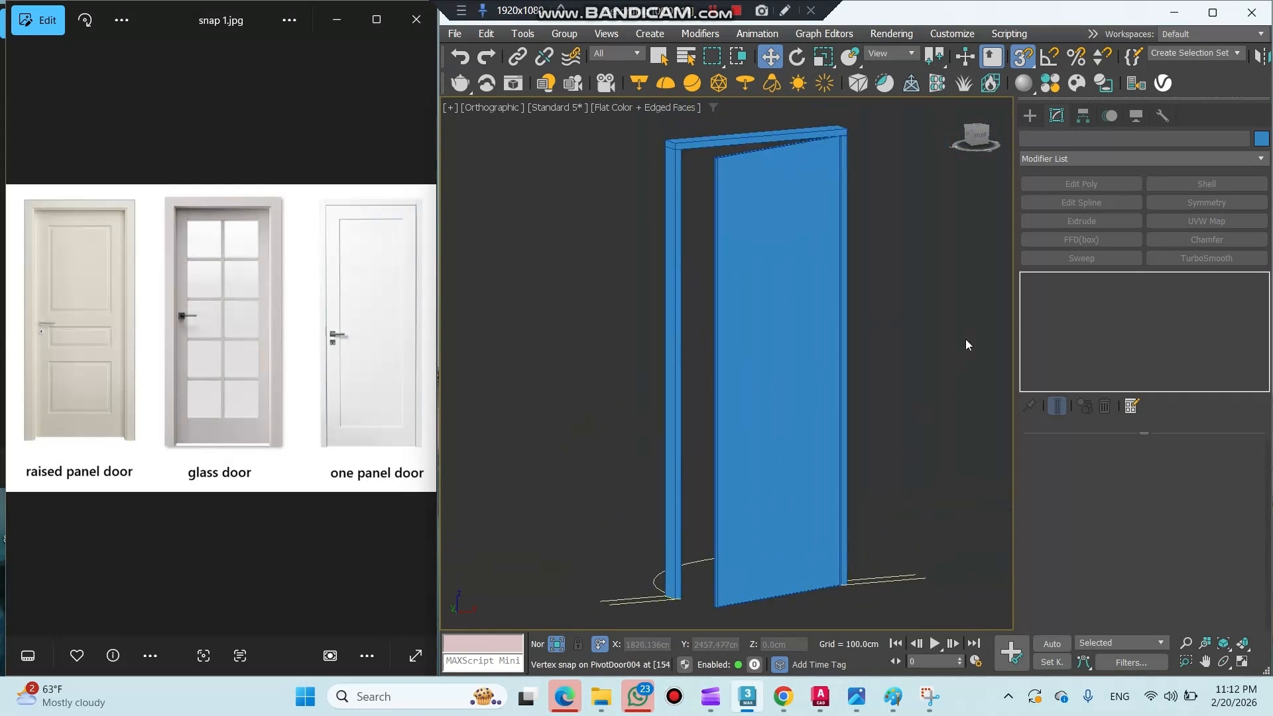
# Set the door leaf's thickness to 5 cm.
pyautogui.click(810, 344)
pyautogui.scroll(-3, 1068, 378)
pyautogui.scroll(-5, 1029, 480)
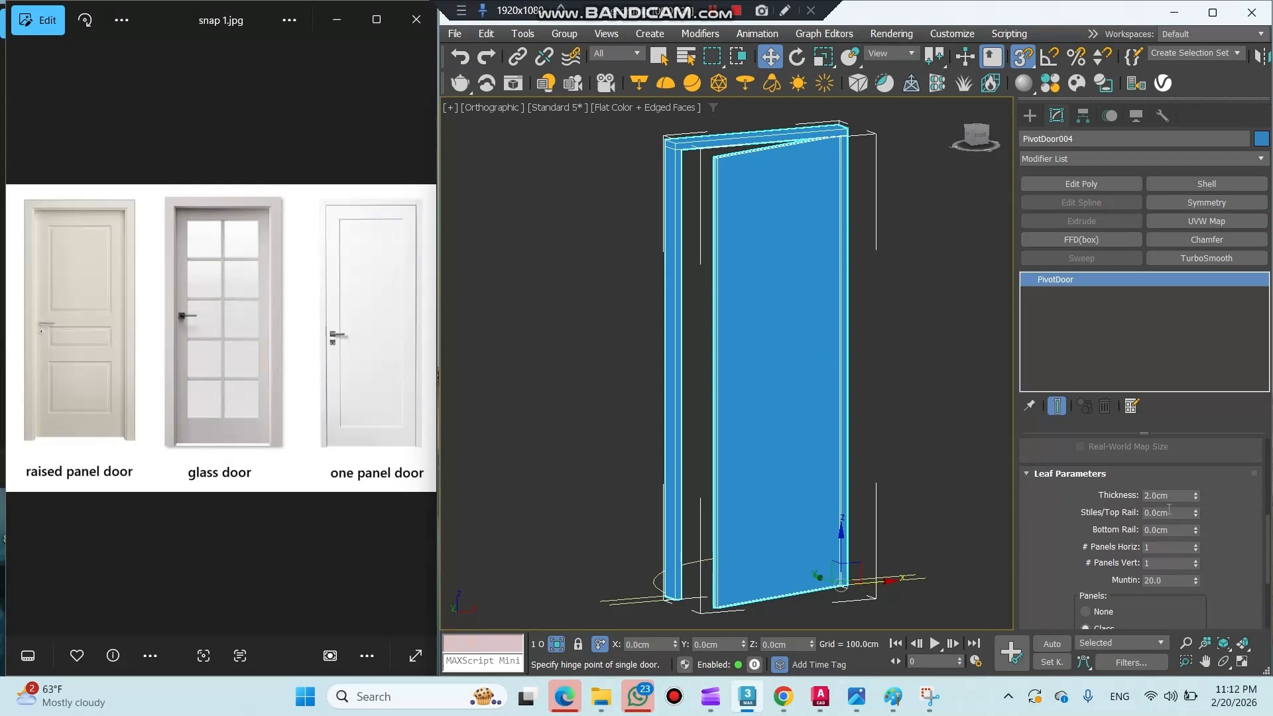
pyautogui.doubleClick(1168, 495)
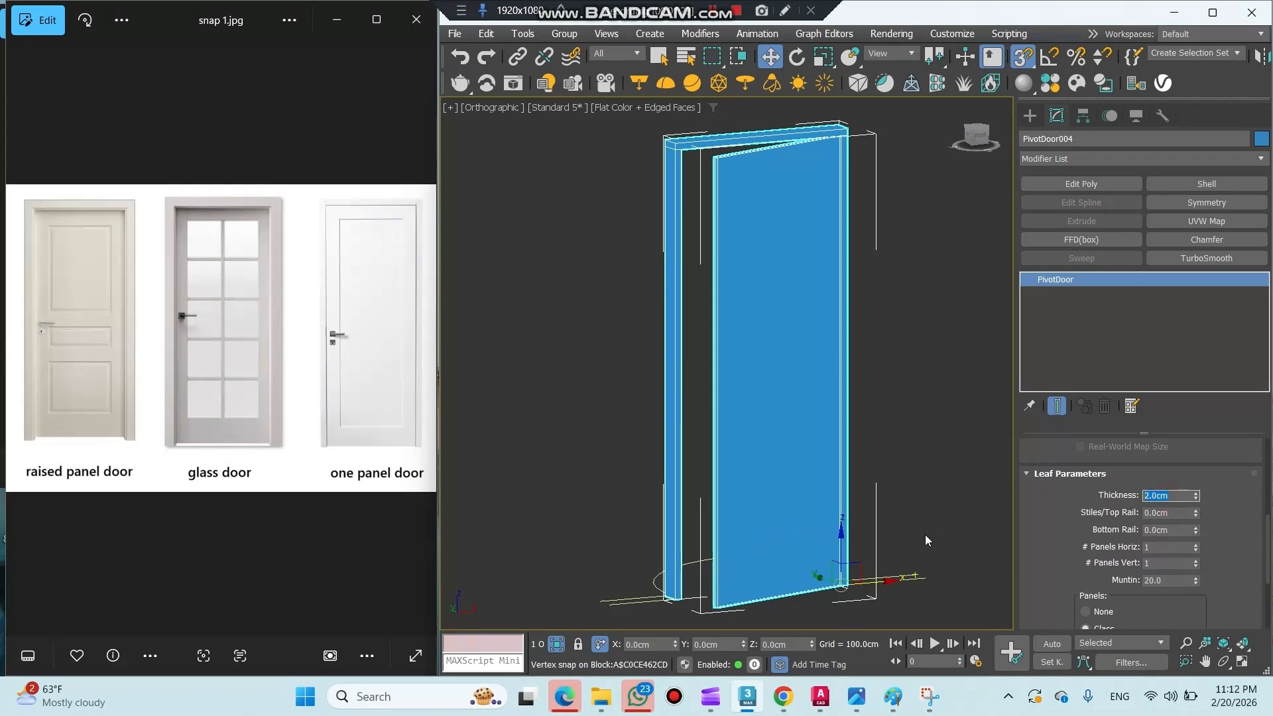
pyautogui.write('5')
pyautogui.press('Return')
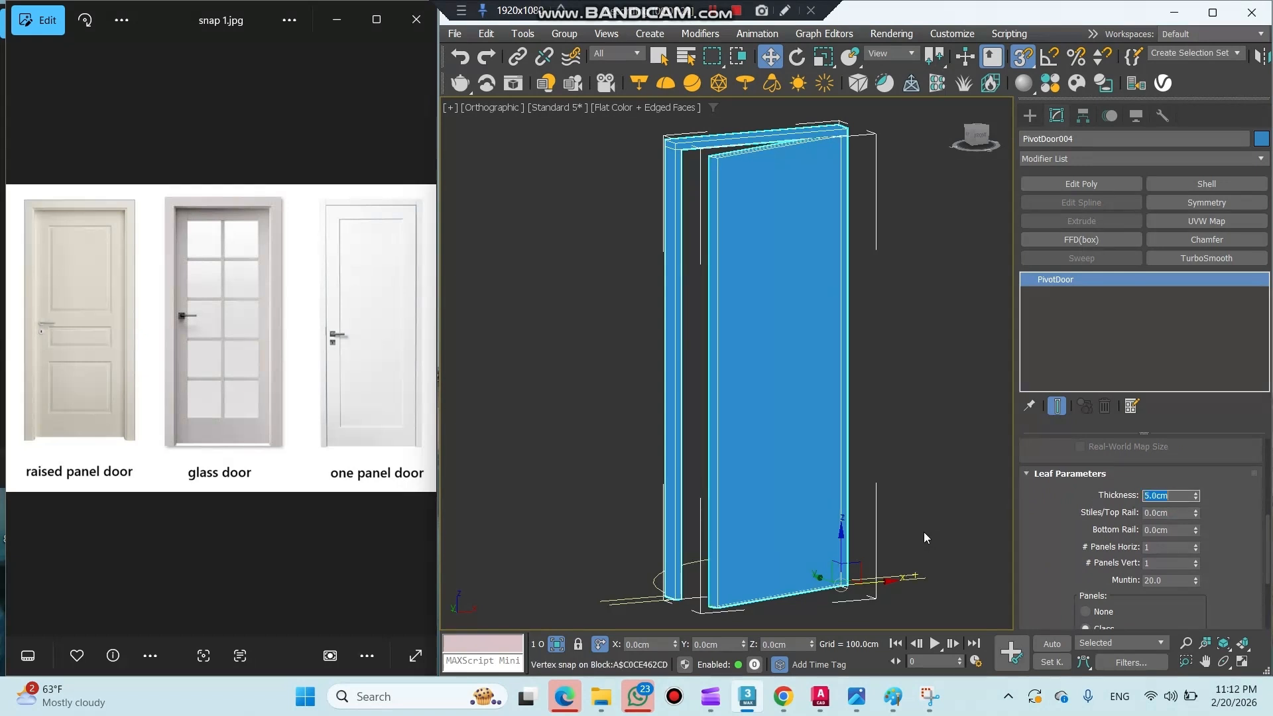
# Set the leaf's stiles and top rail to 12 cm and its bottom rail to 20 cm.
pyautogui.doubleClick(1169, 514)
pyautogui.write('12')
pyautogui.press('Tab')
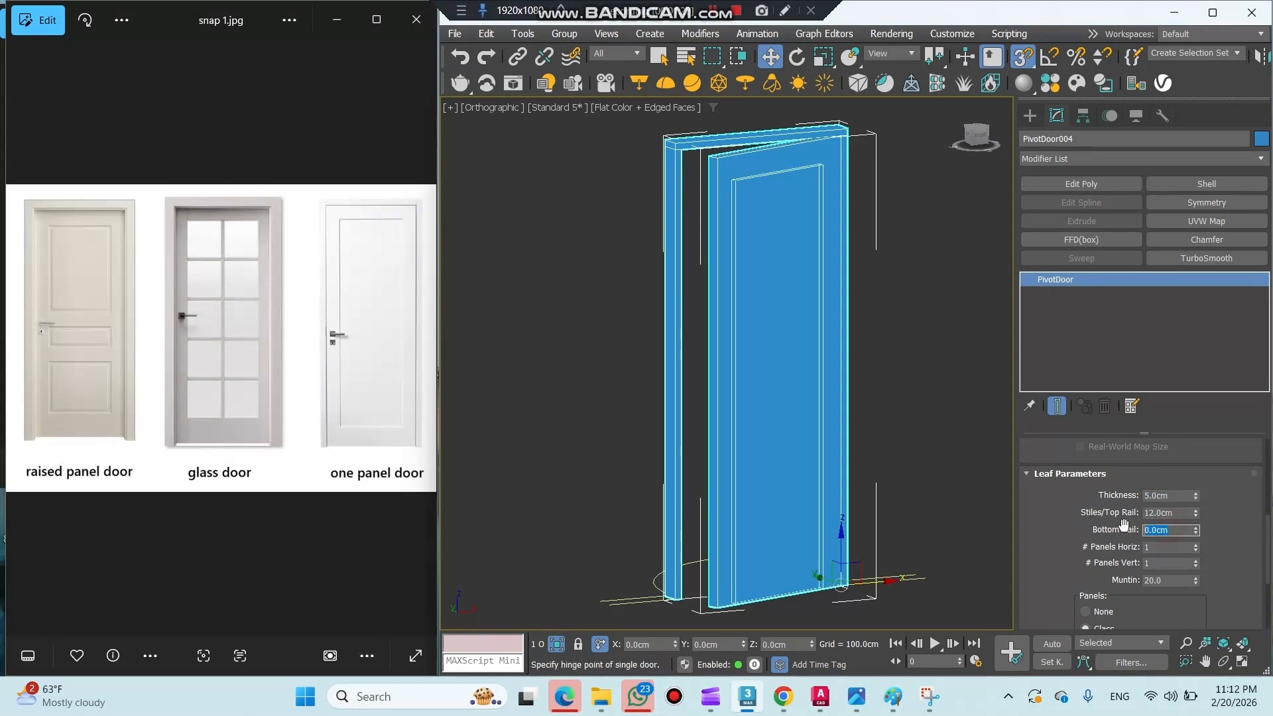
pyautogui.write('20')
pyautogui.press('Return')
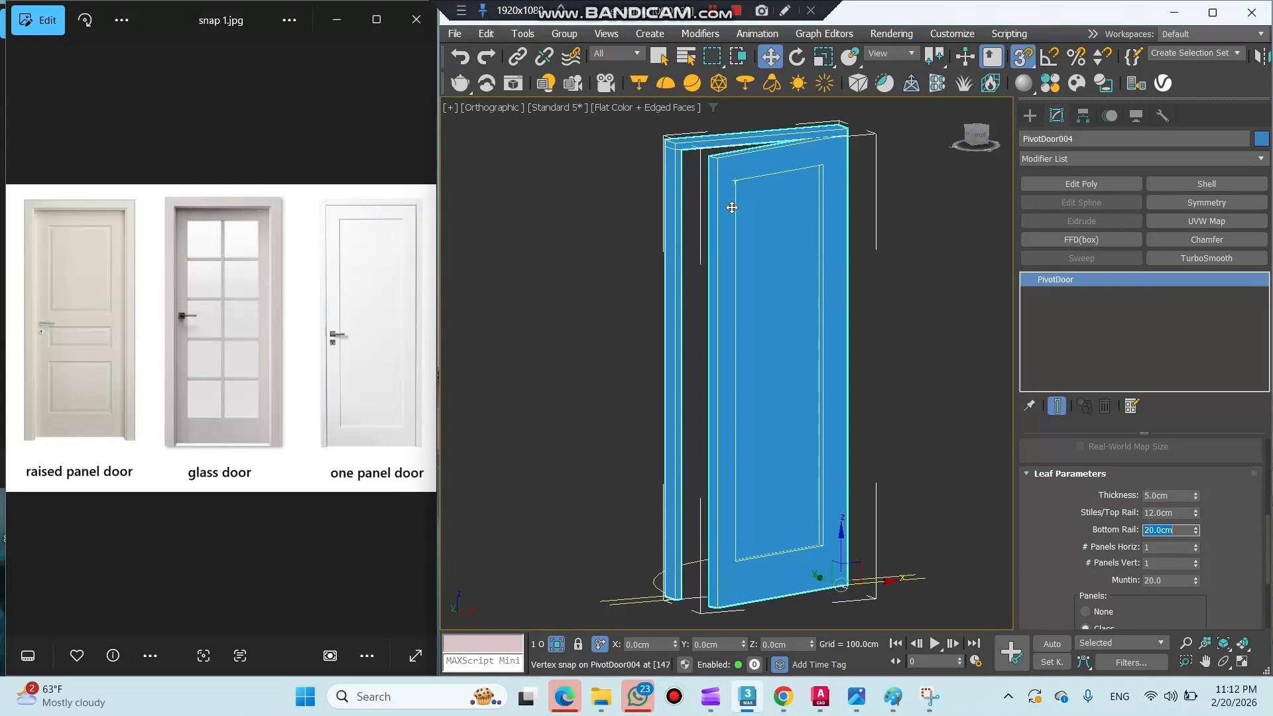
# Divide the leaf into 4 vertical panels and set the muntin width to 120 mm.
pyautogui.click(1197, 560)
pyautogui.click(1197, 559)
pyautogui.click(1196, 559)
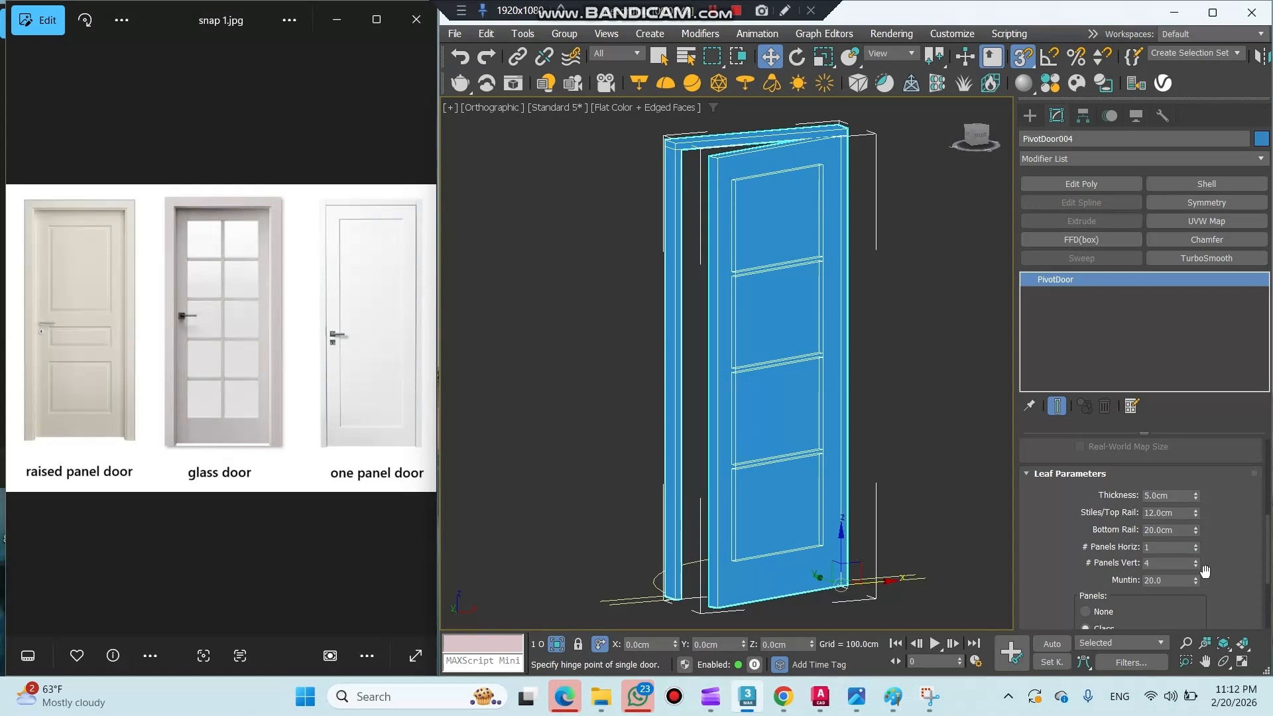
pyautogui.doubleClick(1151, 580)
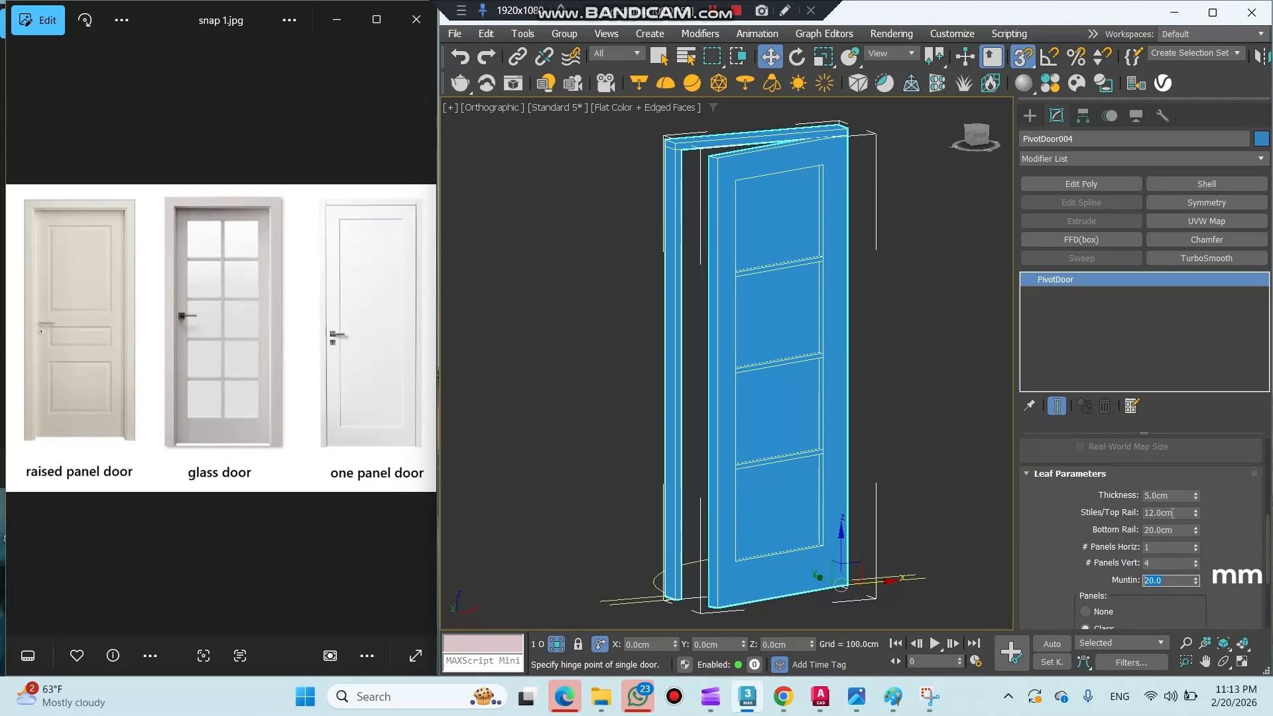
pyautogui.write('120')
pyautogui.press('Return')
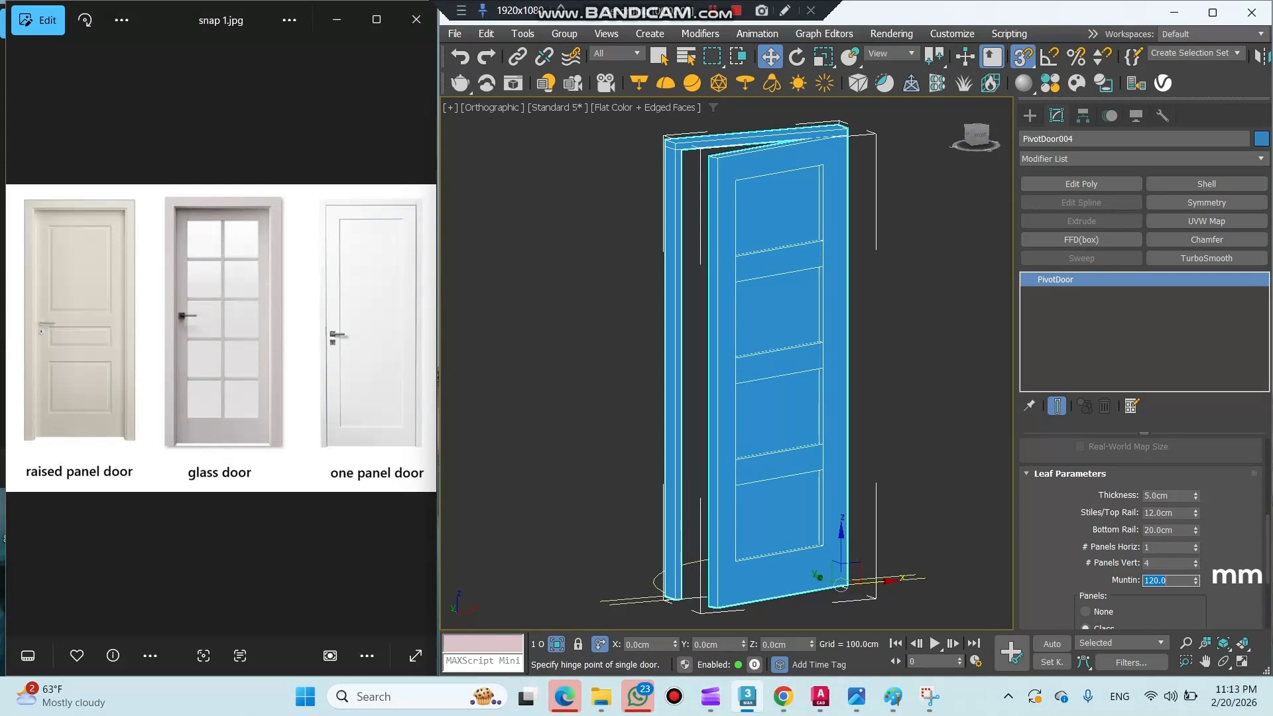
pyautogui.click(1095, 576)
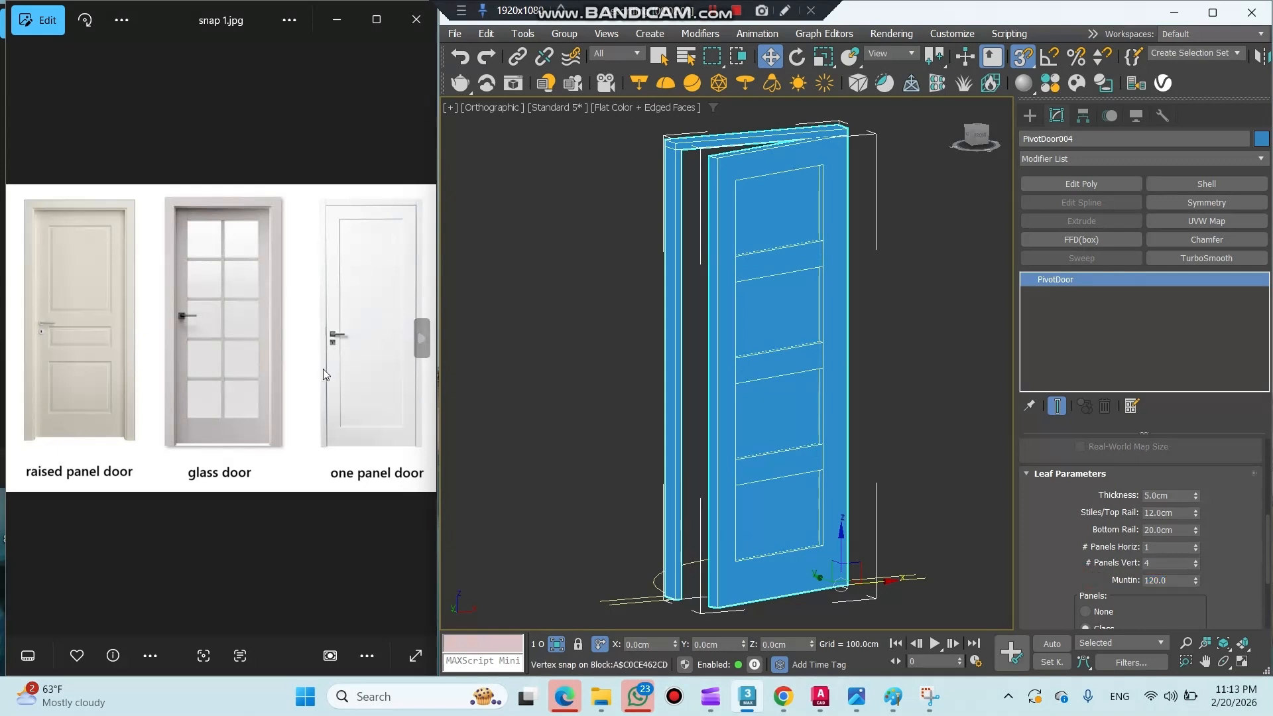
# Reduce the leaf to 1 vertical panel to match the one panel door reference, keeping the door selected.
pyautogui.click(1197, 567)
pyautogui.click(1197, 567)
pyautogui.click(1196, 566)
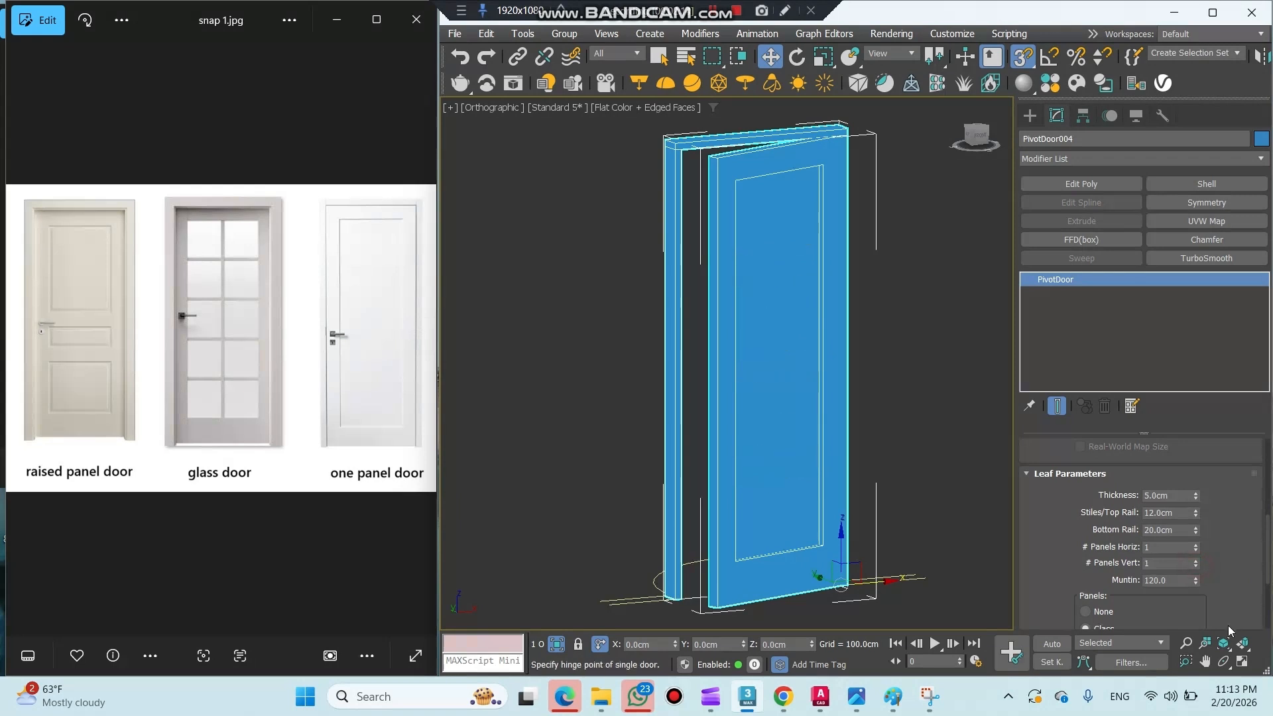
pyautogui.scroll(-3, 1098, 570)
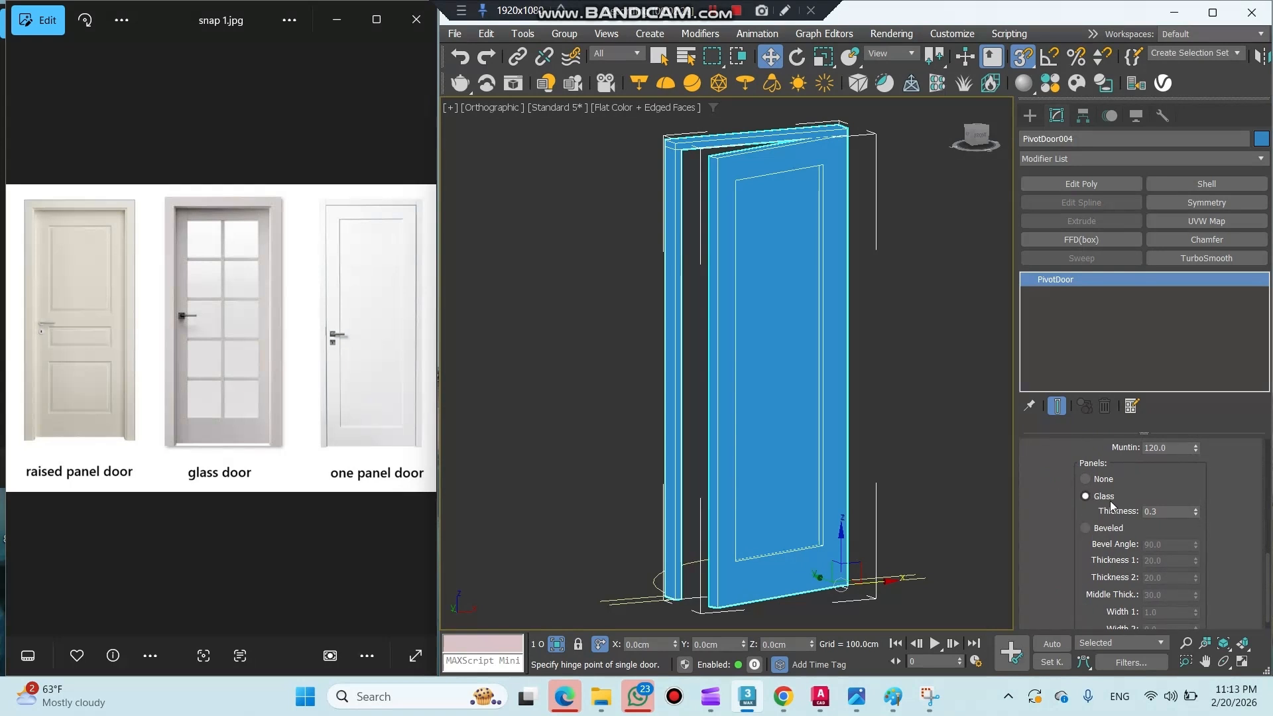
pyautogui.click(957, 424)
pyautogui.hotkey('ctrl', 'z')
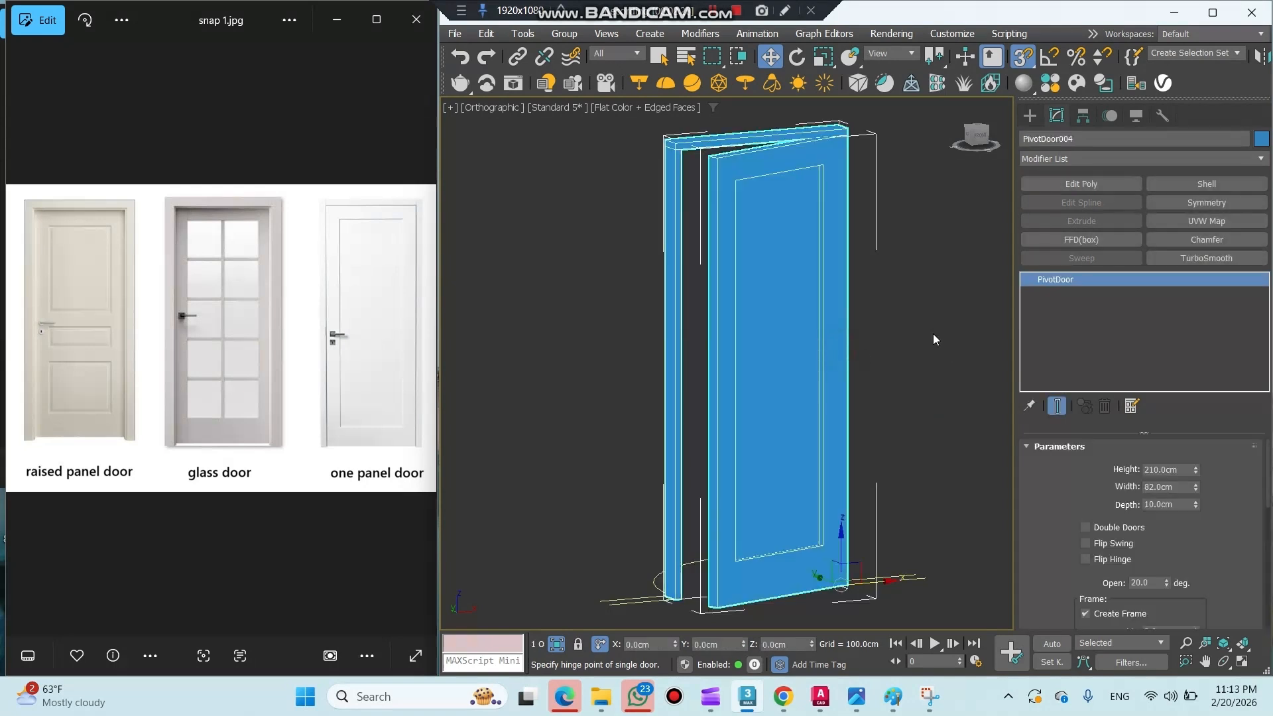
# Add an Edit Poly modifier to the door and check the material IDs of its frame, panel and leaf elements.
pyautogui.click(1081, 183)
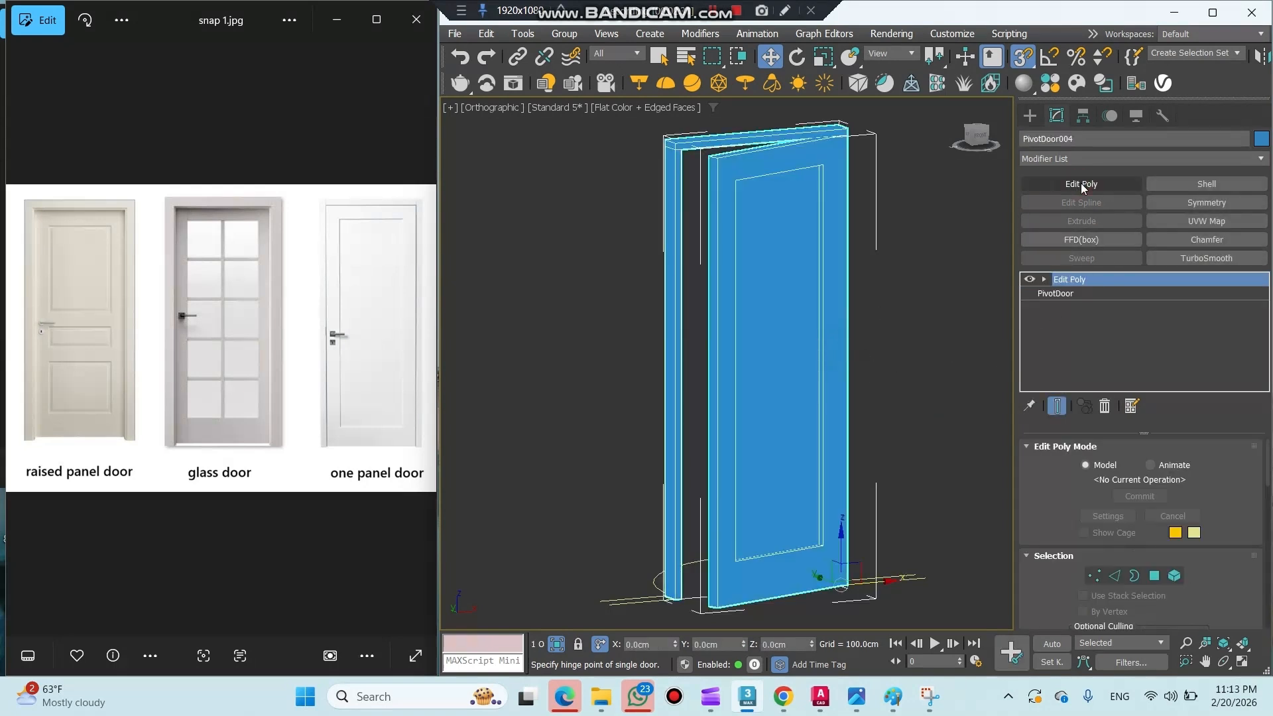
pyautogui.click(1174, 576)
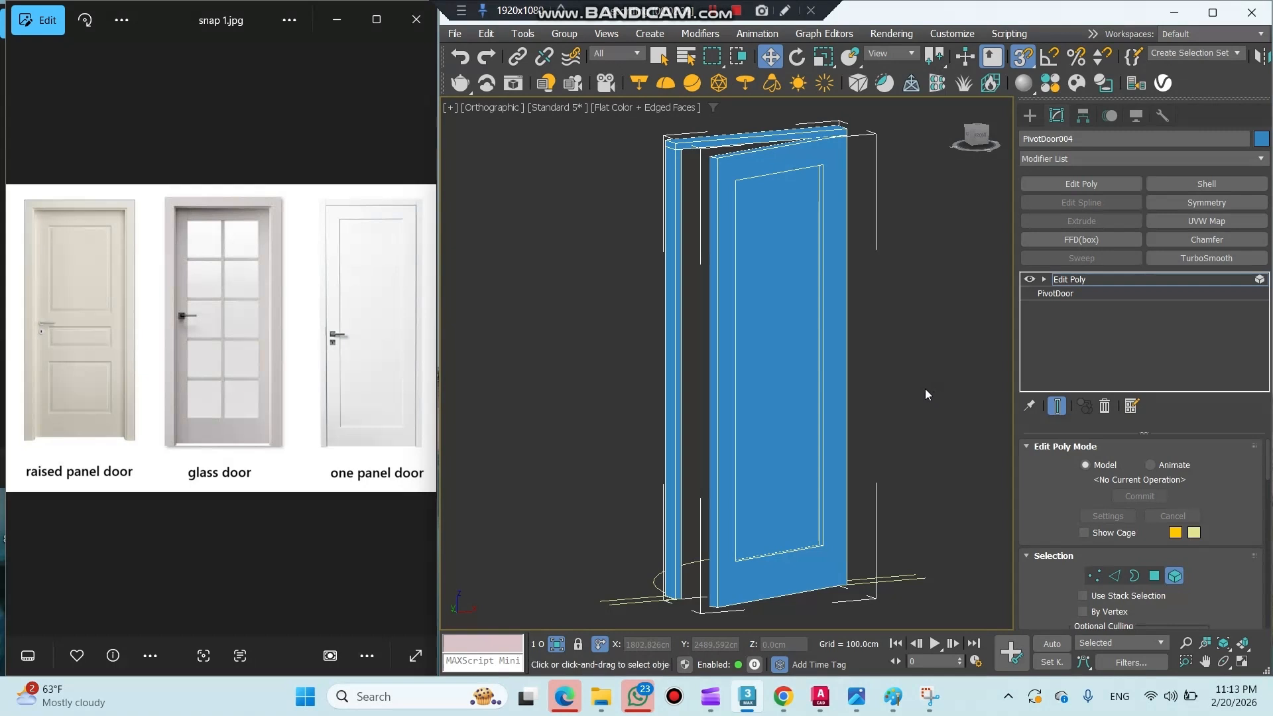
pyautogui.click(669, 284)
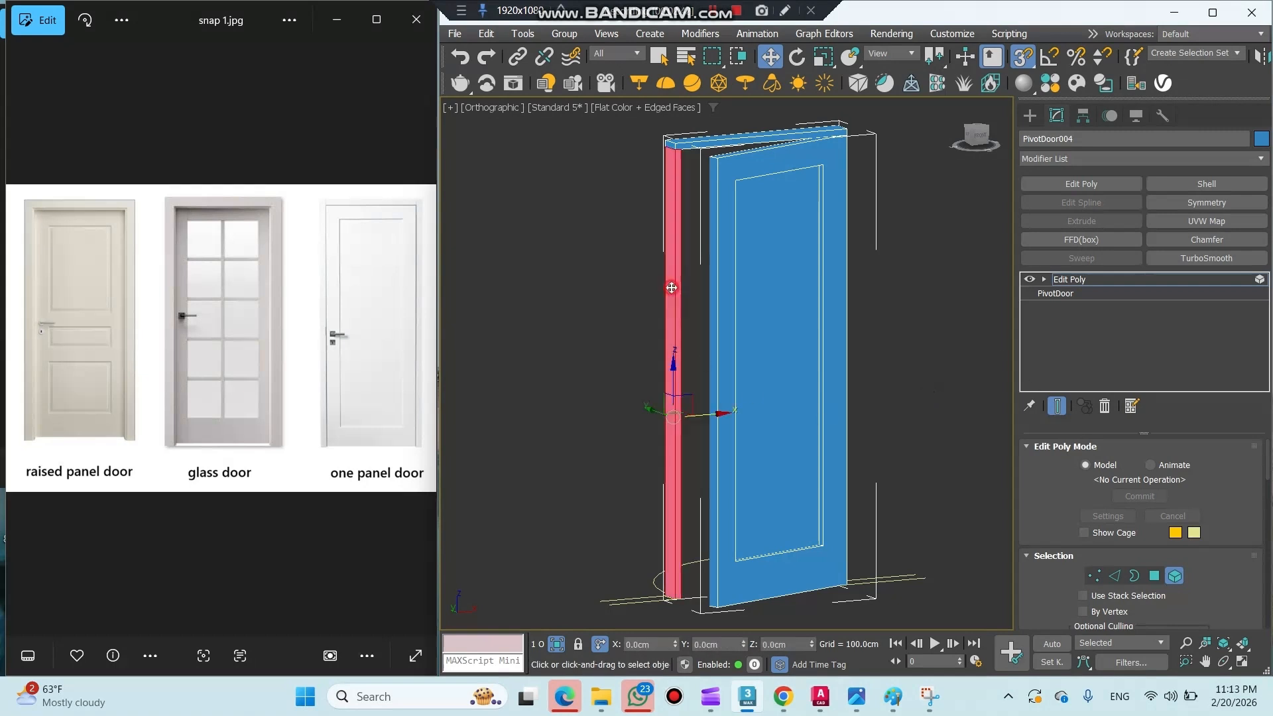
pyautogui.scroll(-15, 1050, 516)
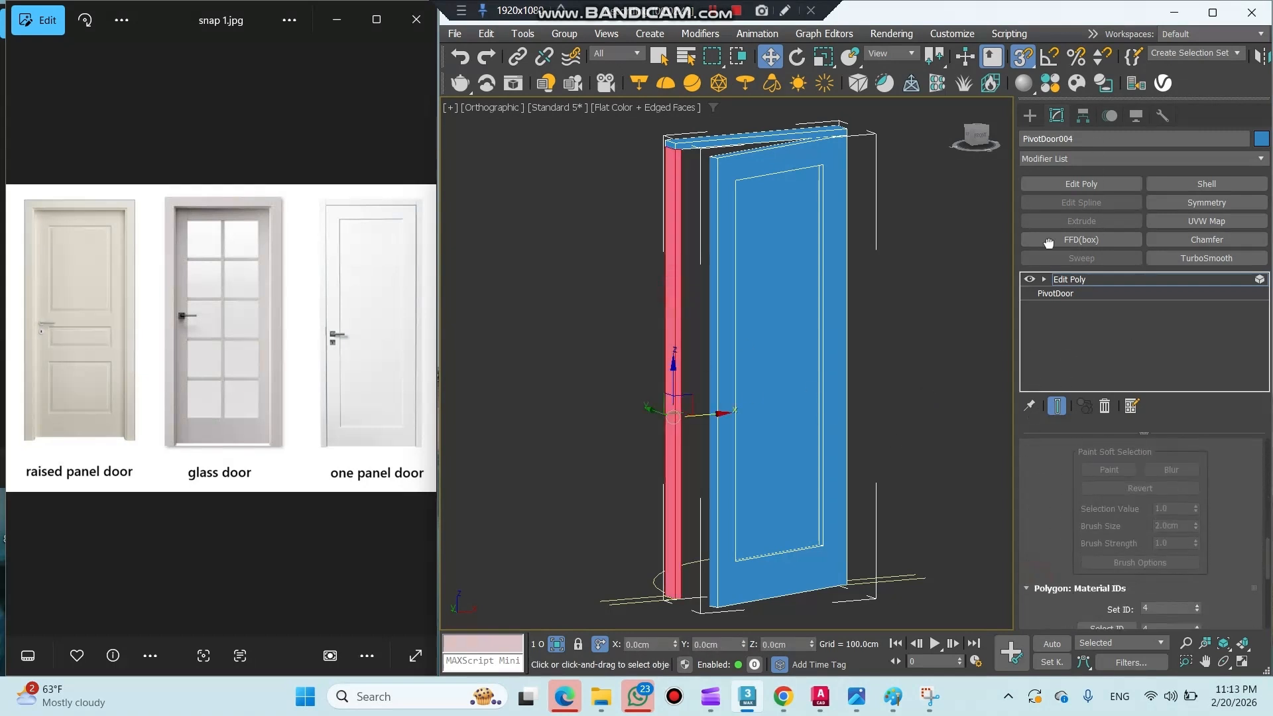
pyautogui.click(746, 427)
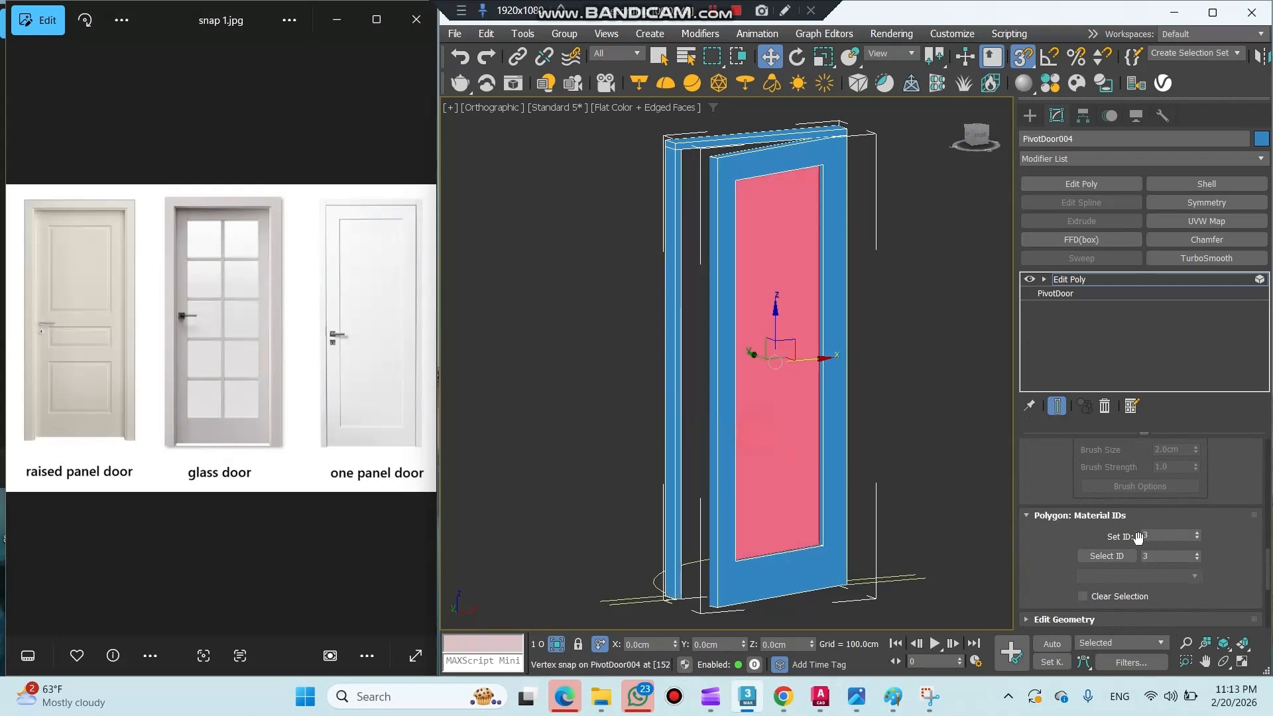
pyautogui.click(733, 581)
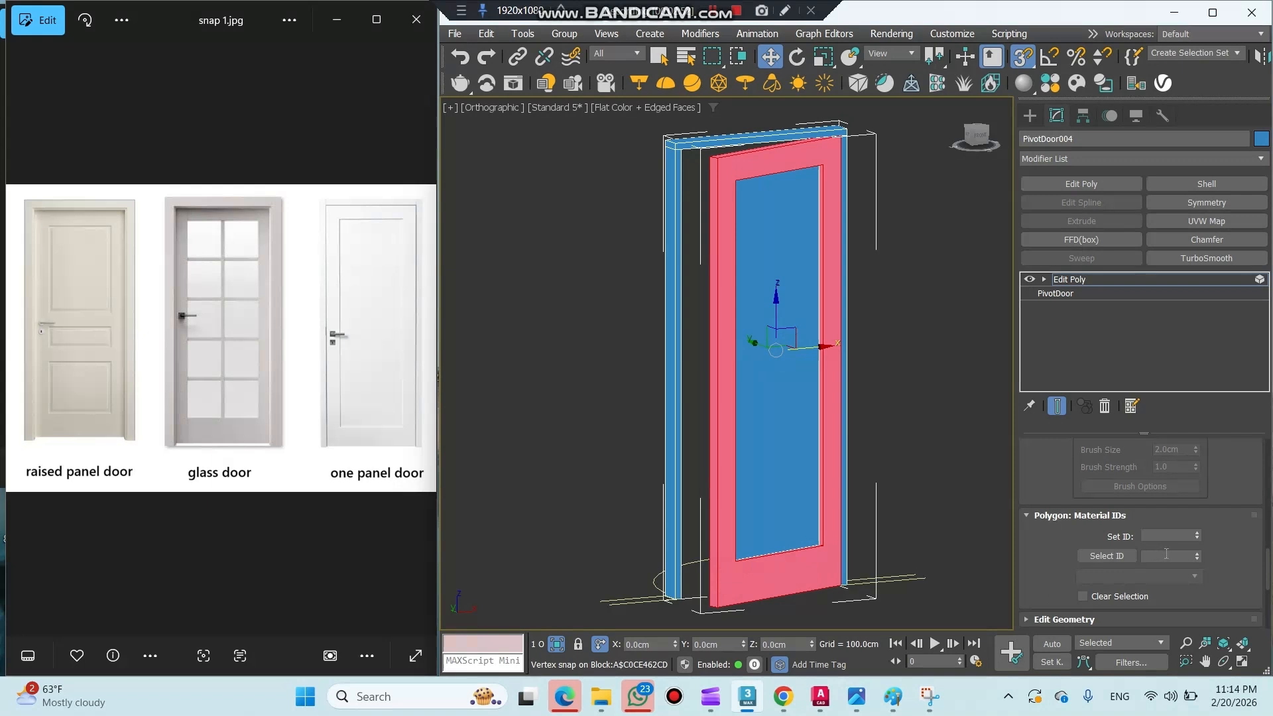
# Assign material ID 2 to all elements of the door and leave element editing.
pyautogui.click(1045, 279)
pyautogui.hotkey('ctrl', 'a')
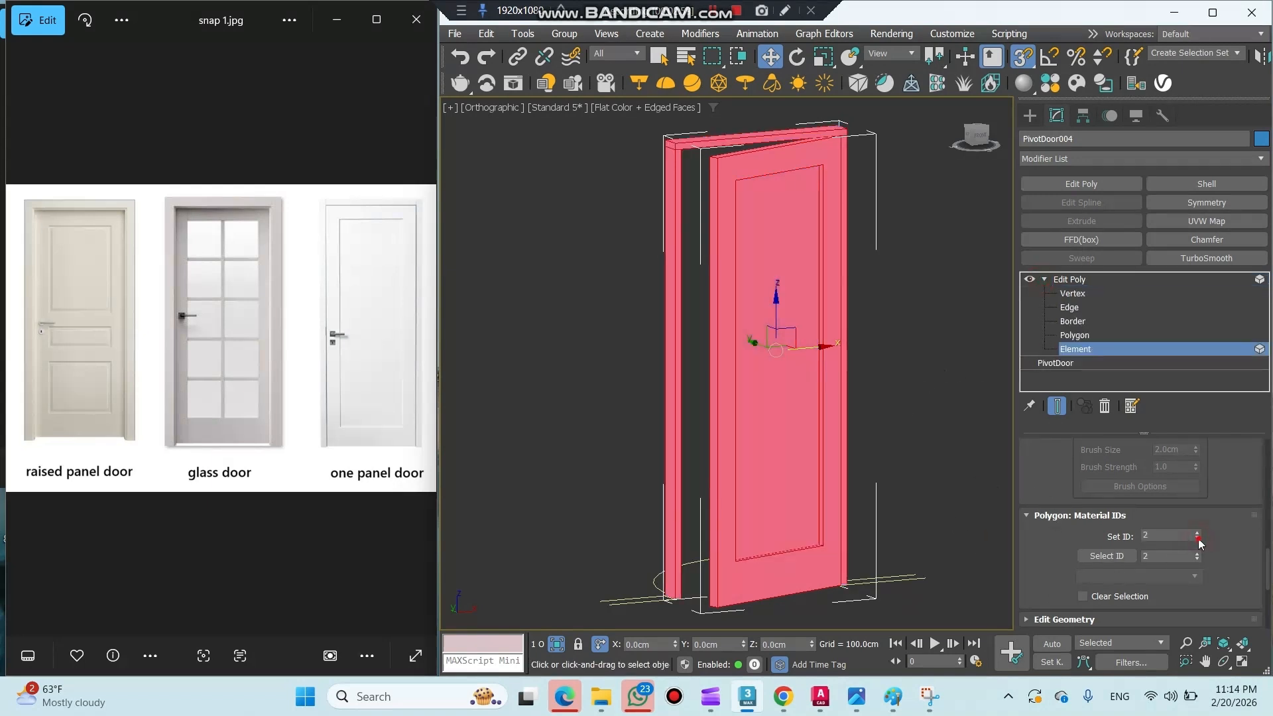
pyautogui.click(1076, 282)
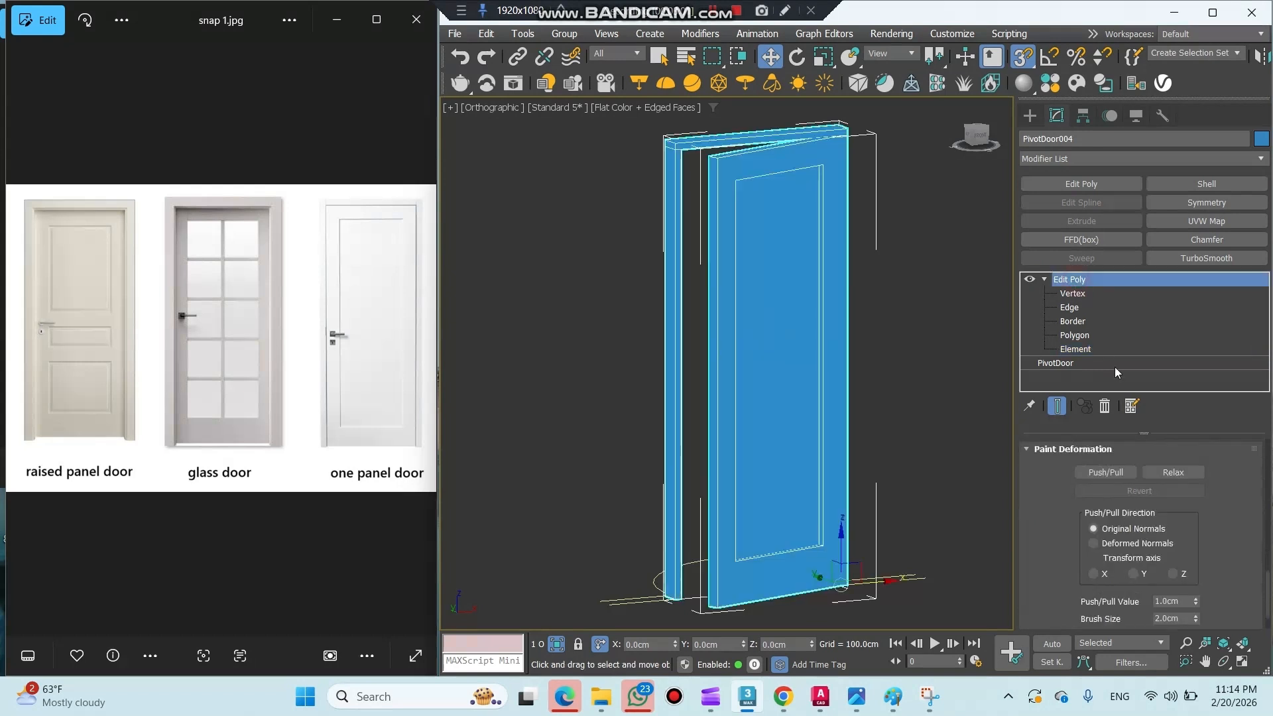
pyautogui.click(944, 447)
pyautogui.click(837, 174)
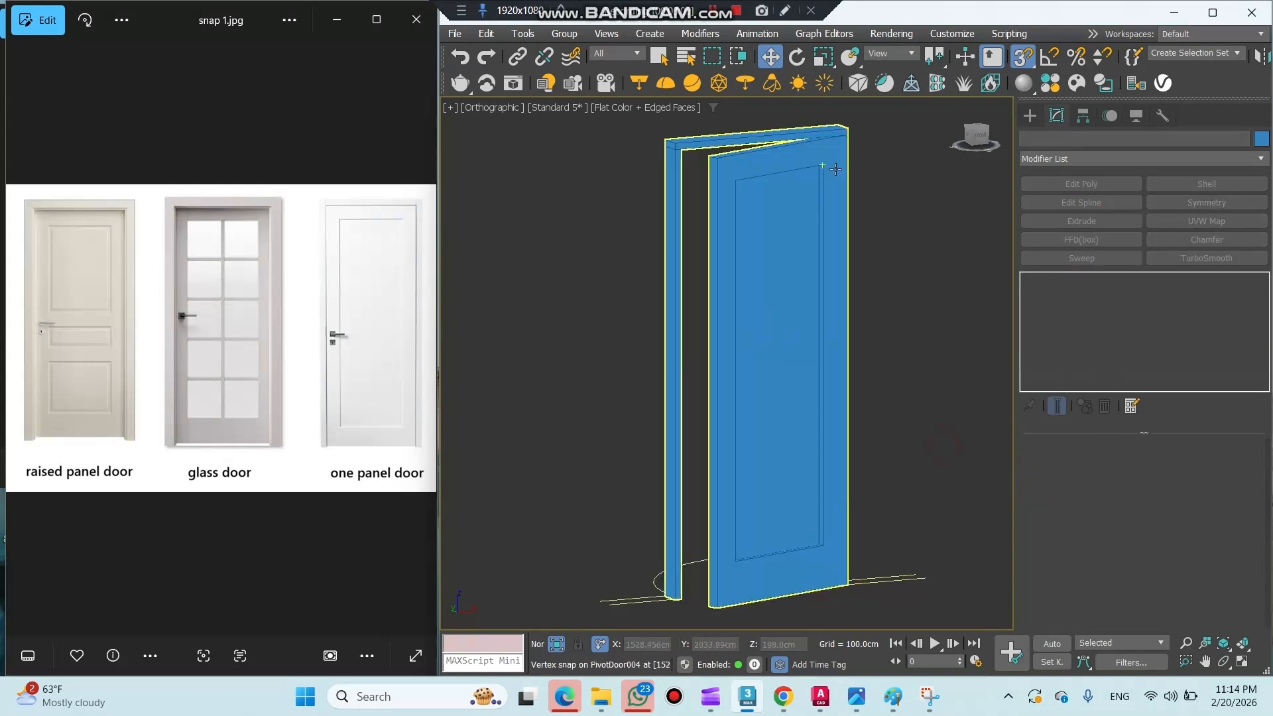
# Close the pivot door by setting its base opening angle to 0 degrees.
pyautogui.click(1056, 363)
pyautogui.click(1006, 394)
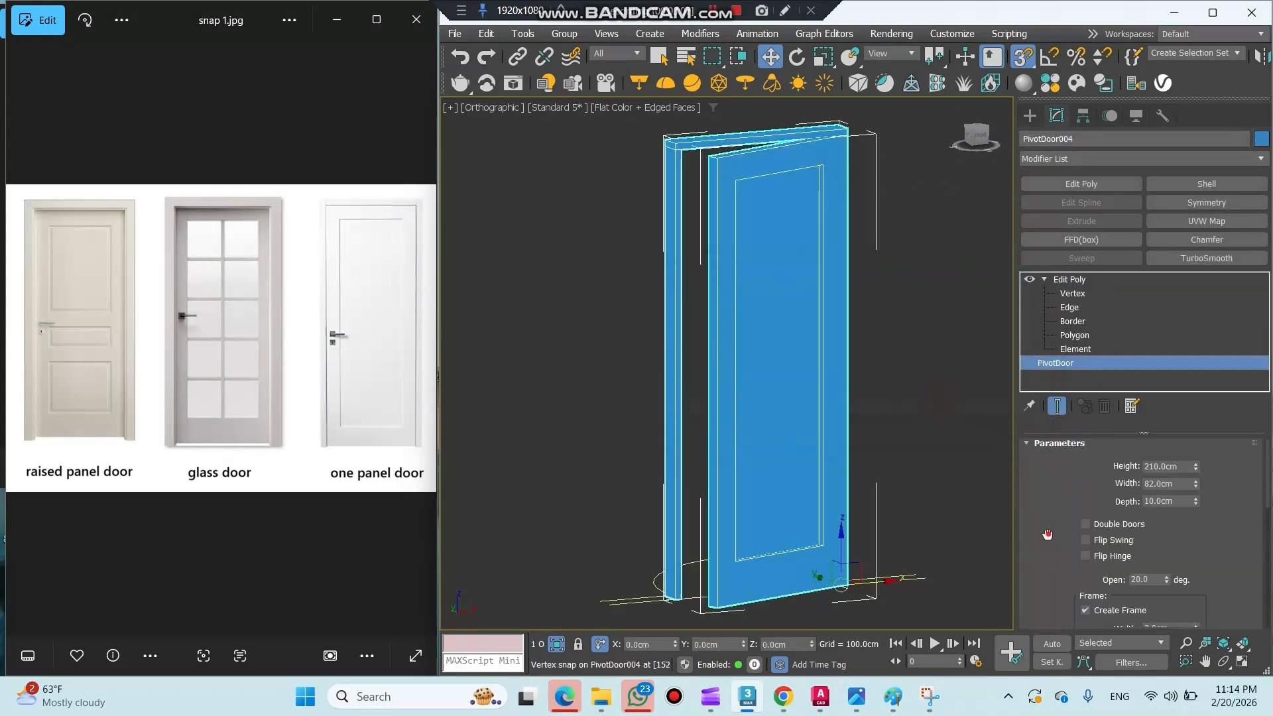
pyautogui.scroll(-3, 1105, 522)
pyautogui.write('0')
pyautogui.press('Return')
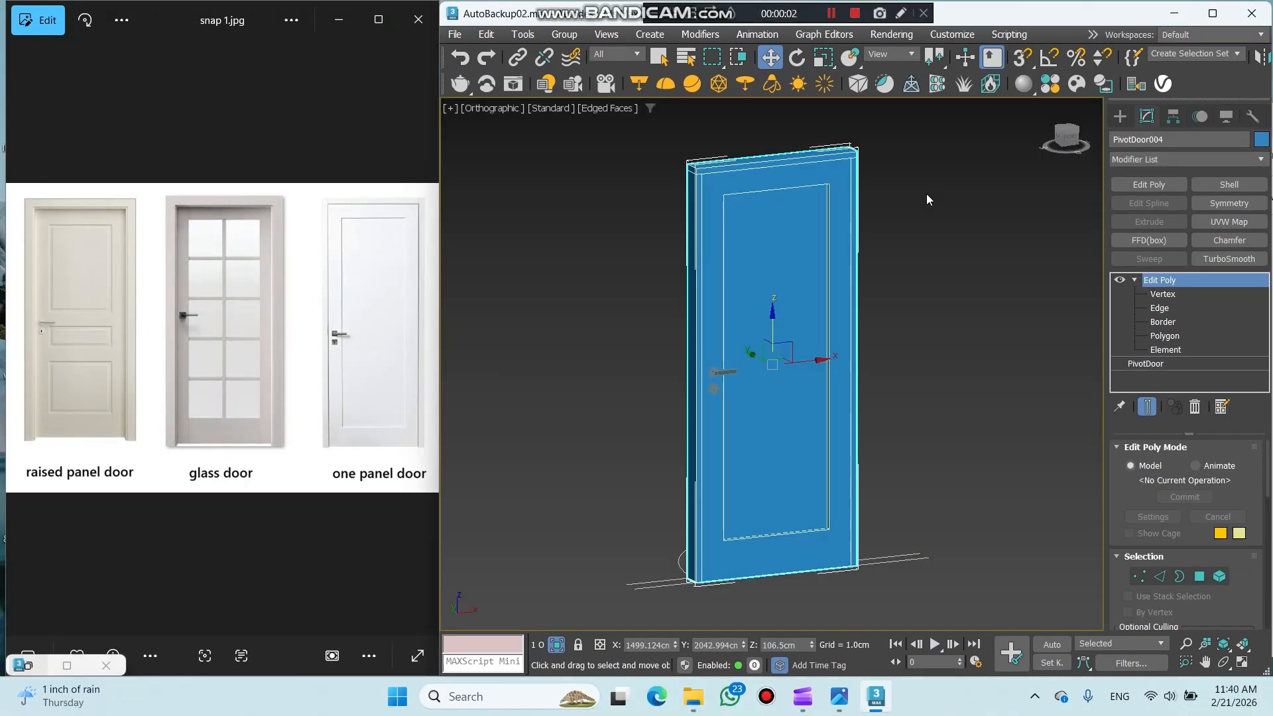
# Add a Chamfer modifier to the door with Tri mitering and an amount of 0.3 cm.
pyautogui.scroll(6, 862, 152)
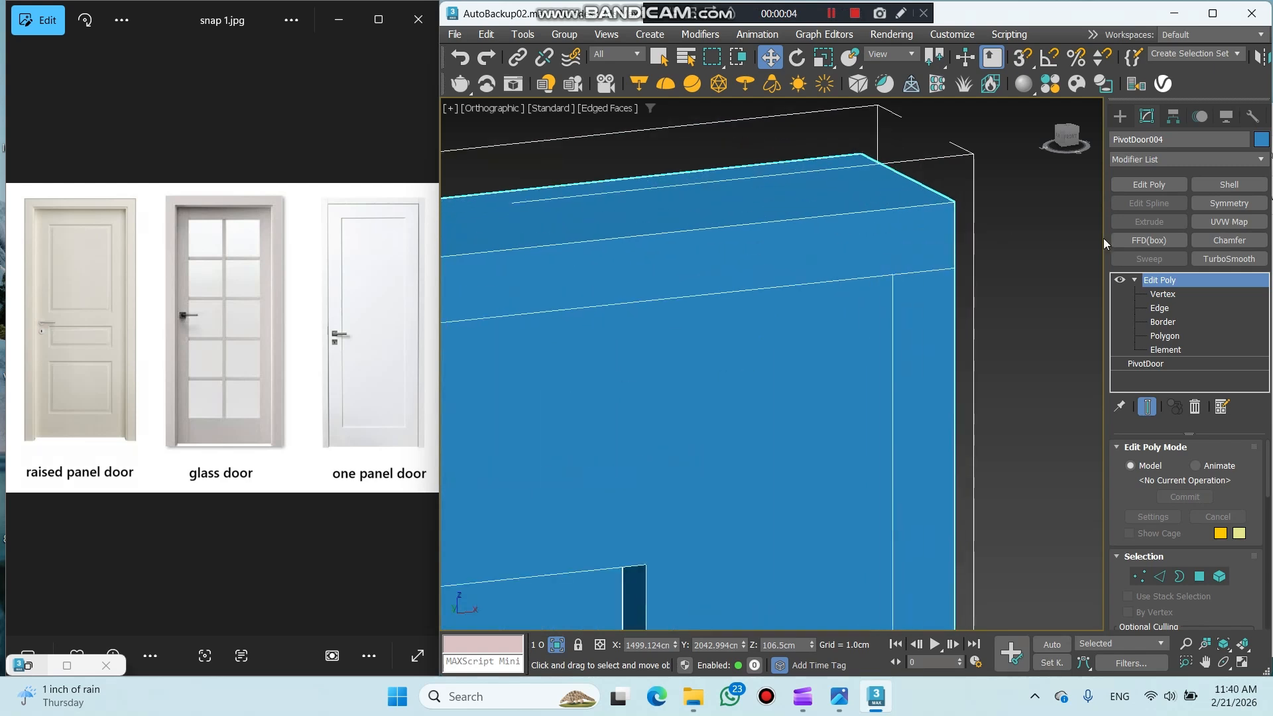
pyautogui.click(1230, 240)
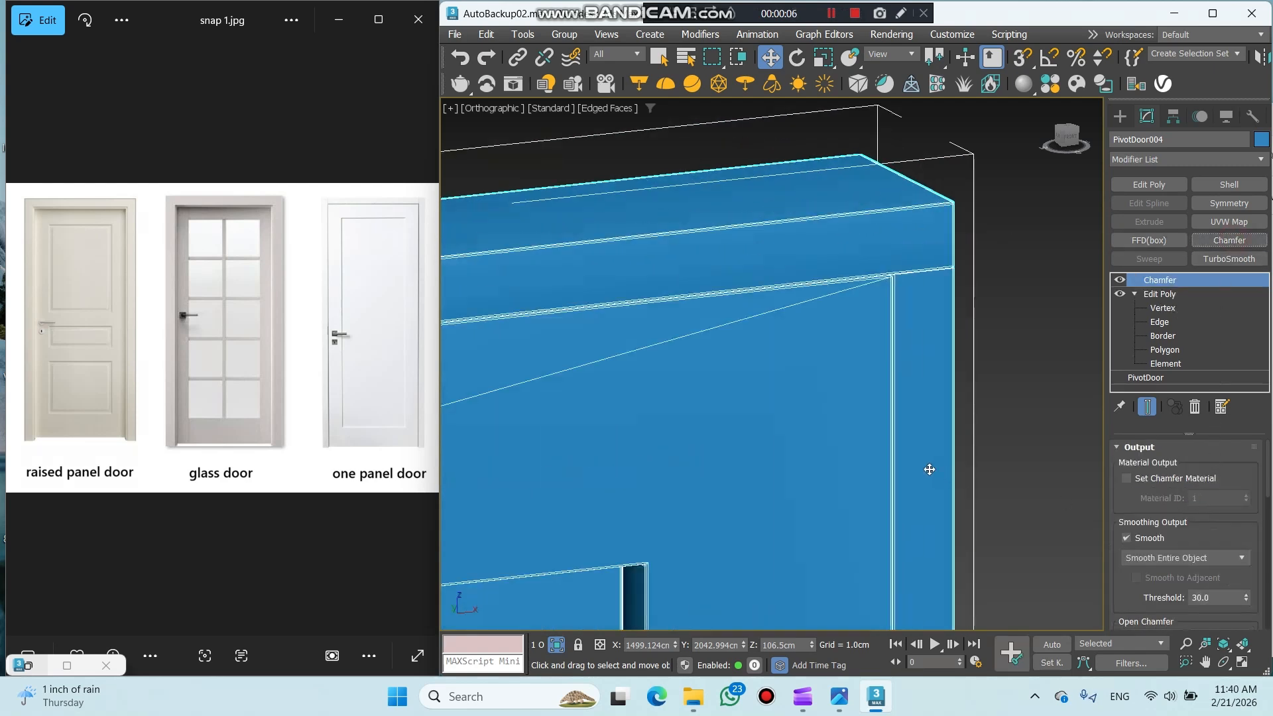
pyautogui.scroll(-5, 930, 470)
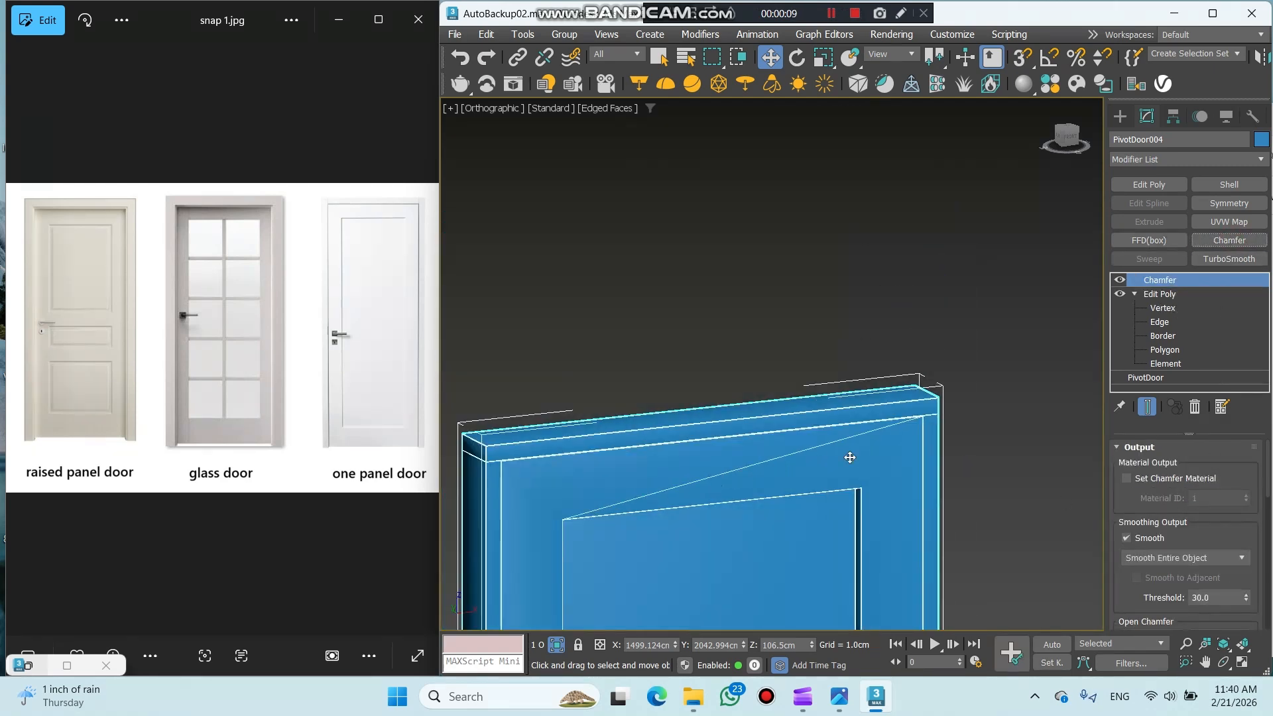
pyautogui.scroll(4, 905, 471)
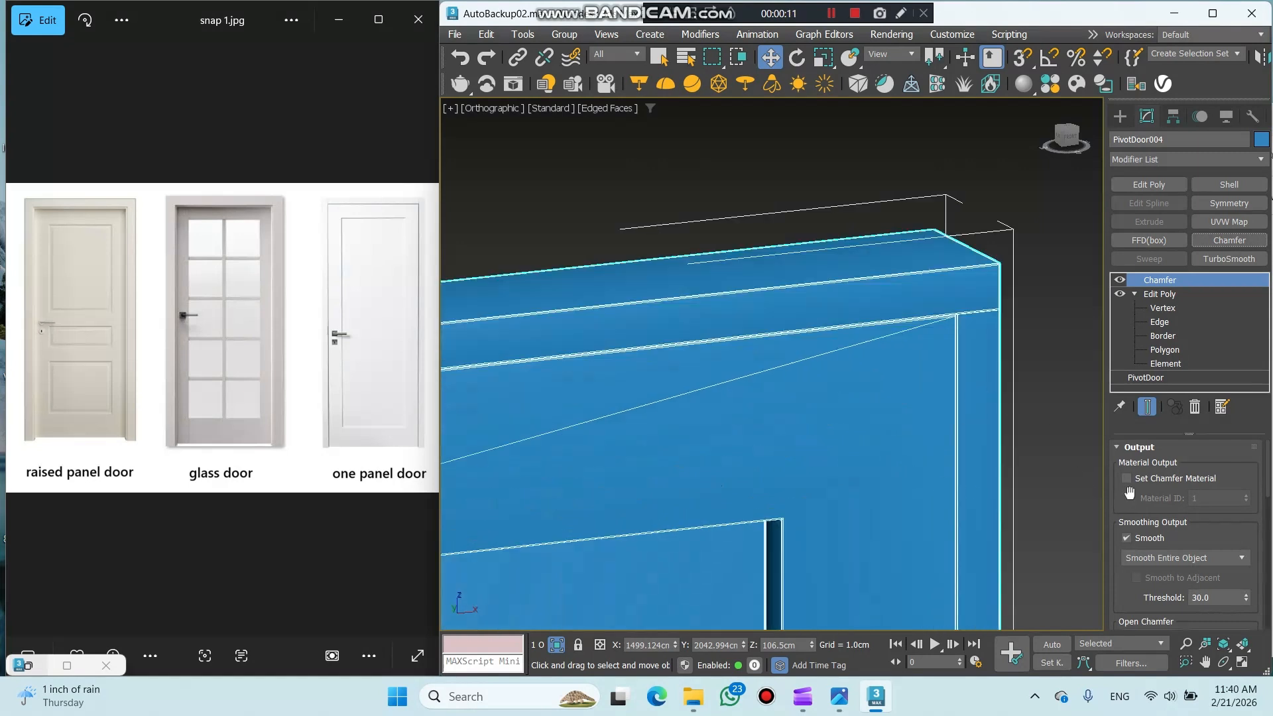
pyautogui.moveTo(1134, 506); pyautogui.dragTo(1142, 389)
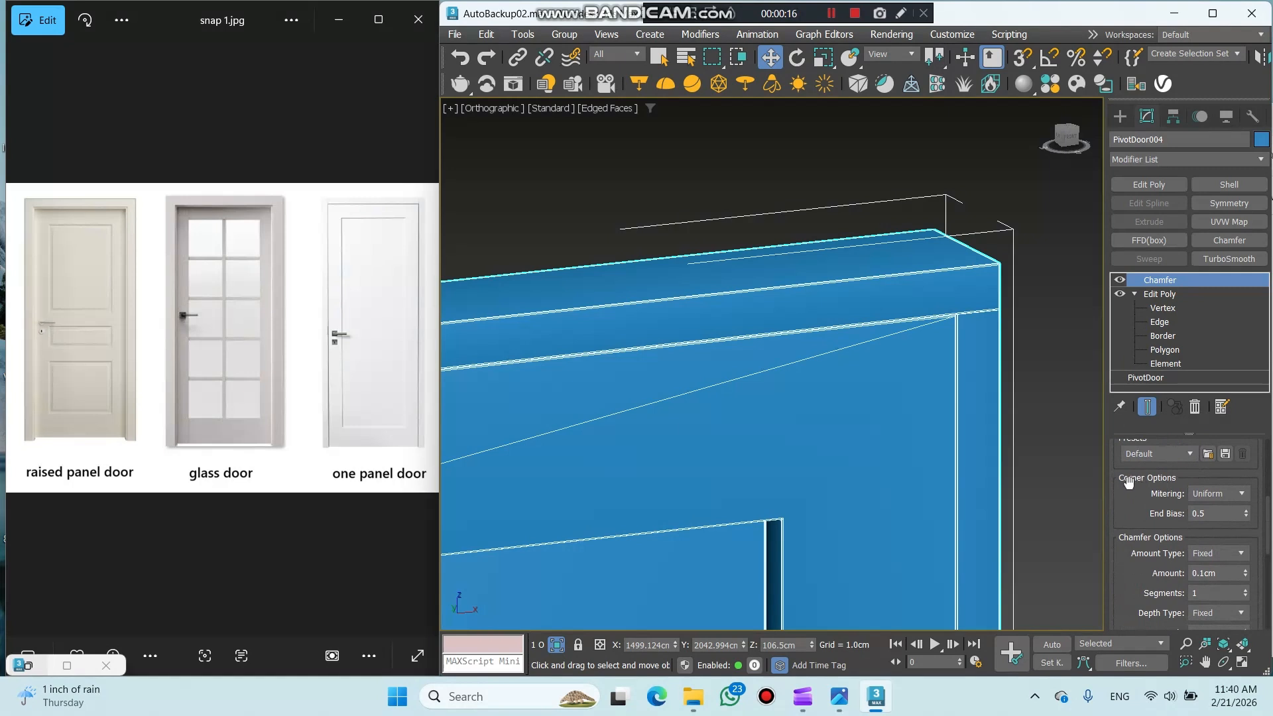
pyautogui.click(1220, 499)
pyautogui.click(1216, 521)
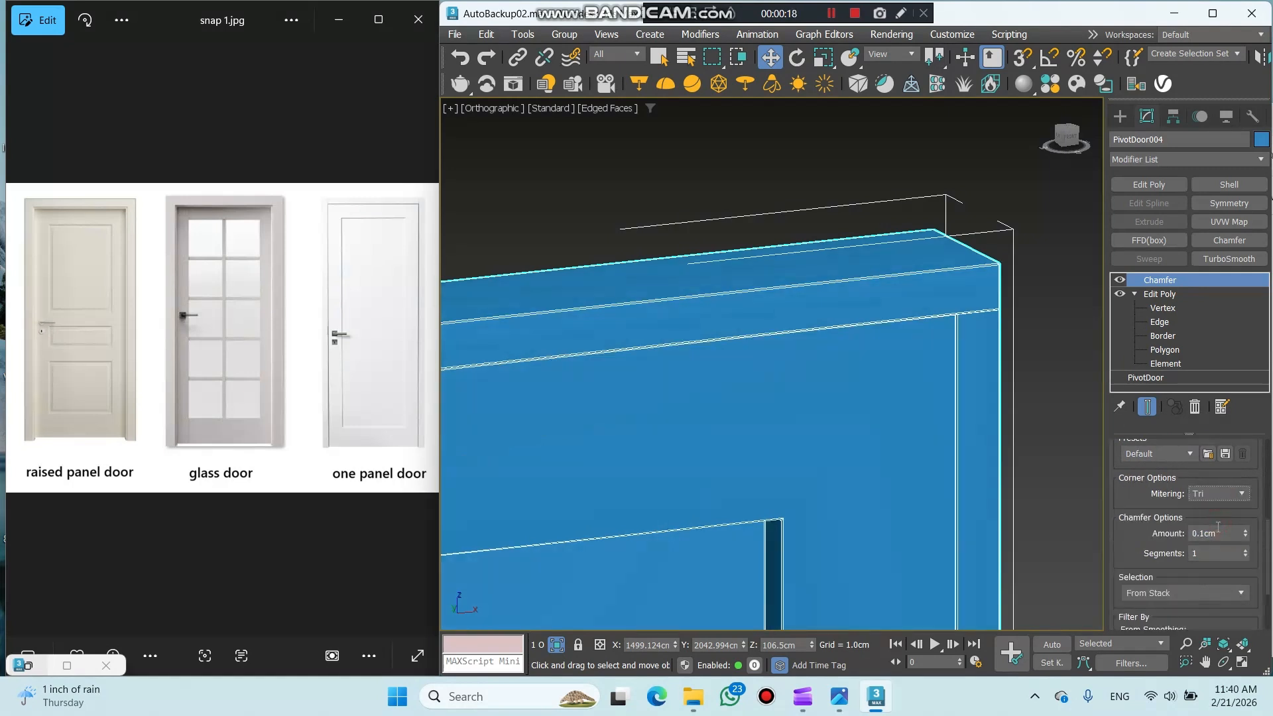
pyautogui.doubleClick(1217, 533)
pyautogui.write('.3')
pyautogui.press('Return')
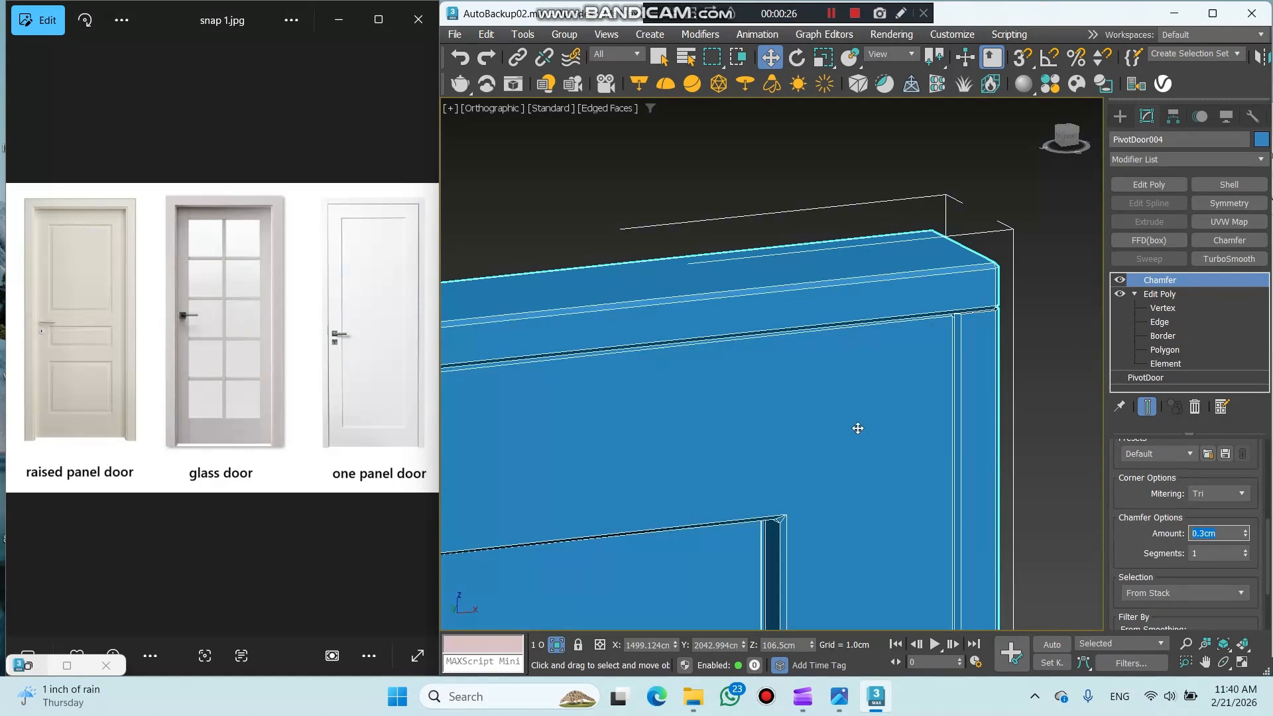
# Turn off the chamfer display and hide the door frame's top rail element in the Edit Poly modifier.
pyautogui.click(1166, 363)
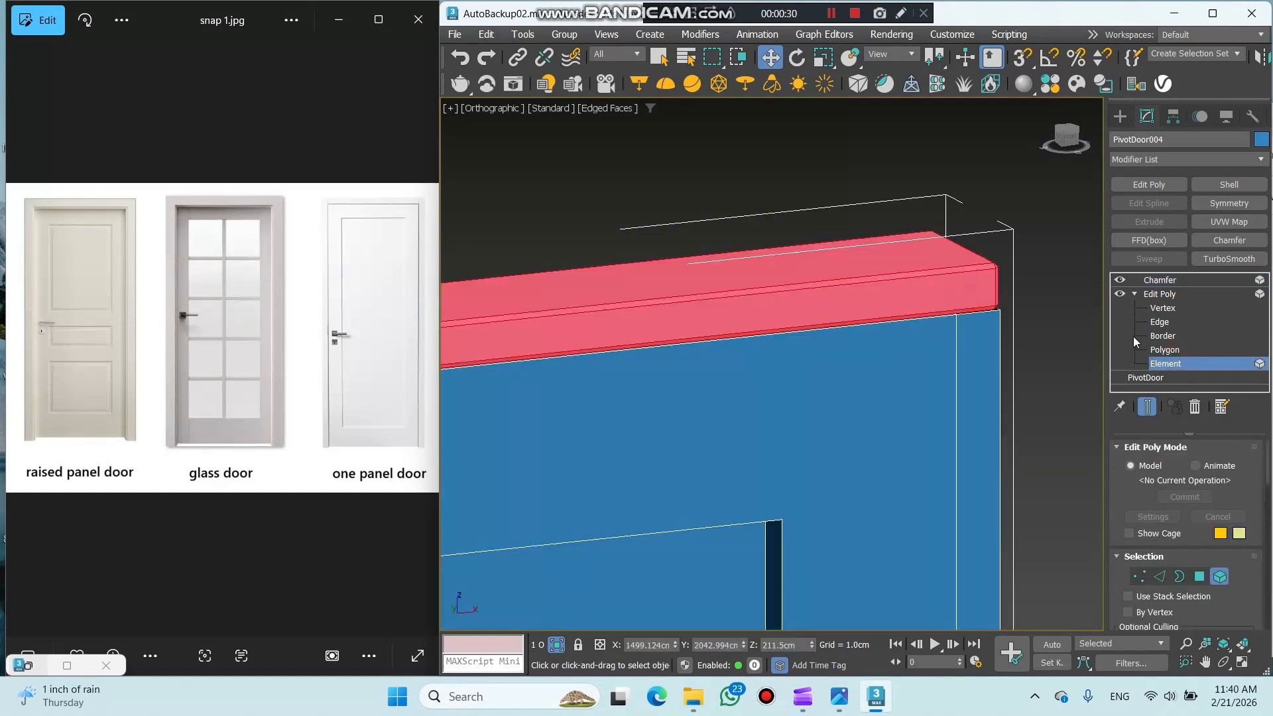
pyautogui.click(1120, 279)
pyautogui.scroll(-10, 1132, 568)
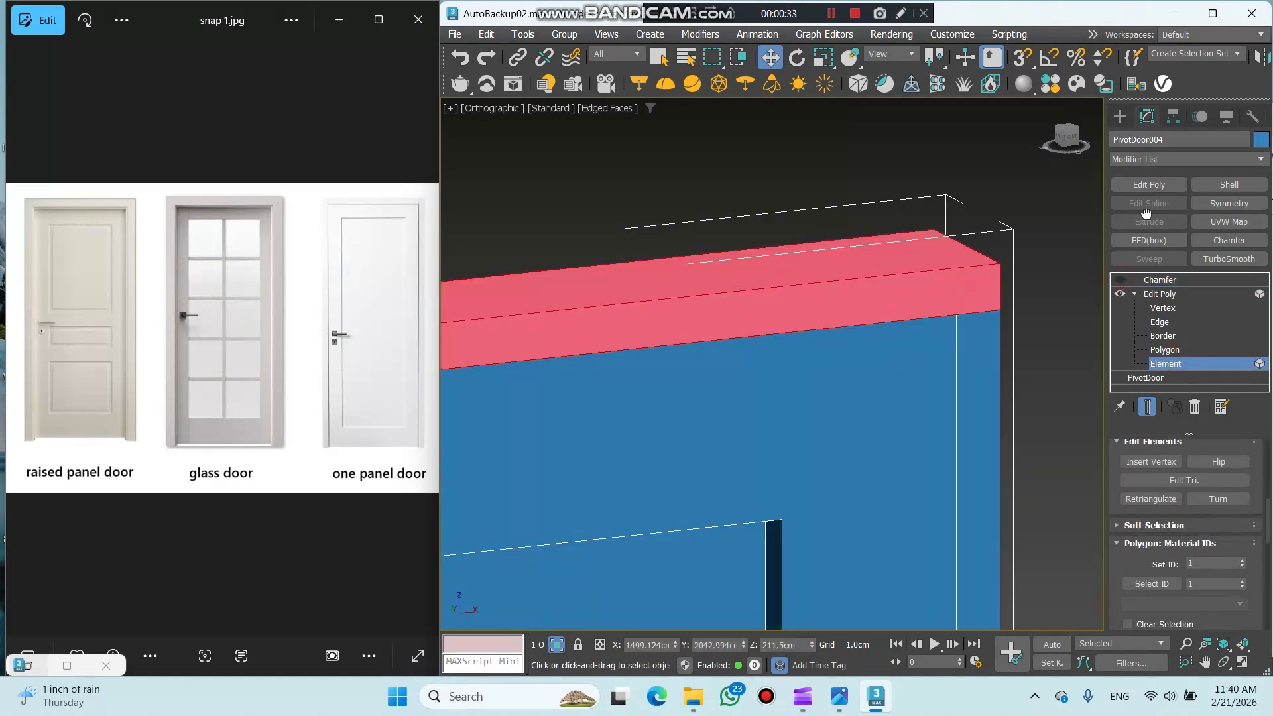
pyautogui.moveTo(1120, 541); pyautogui.dragTo(1115, 362)
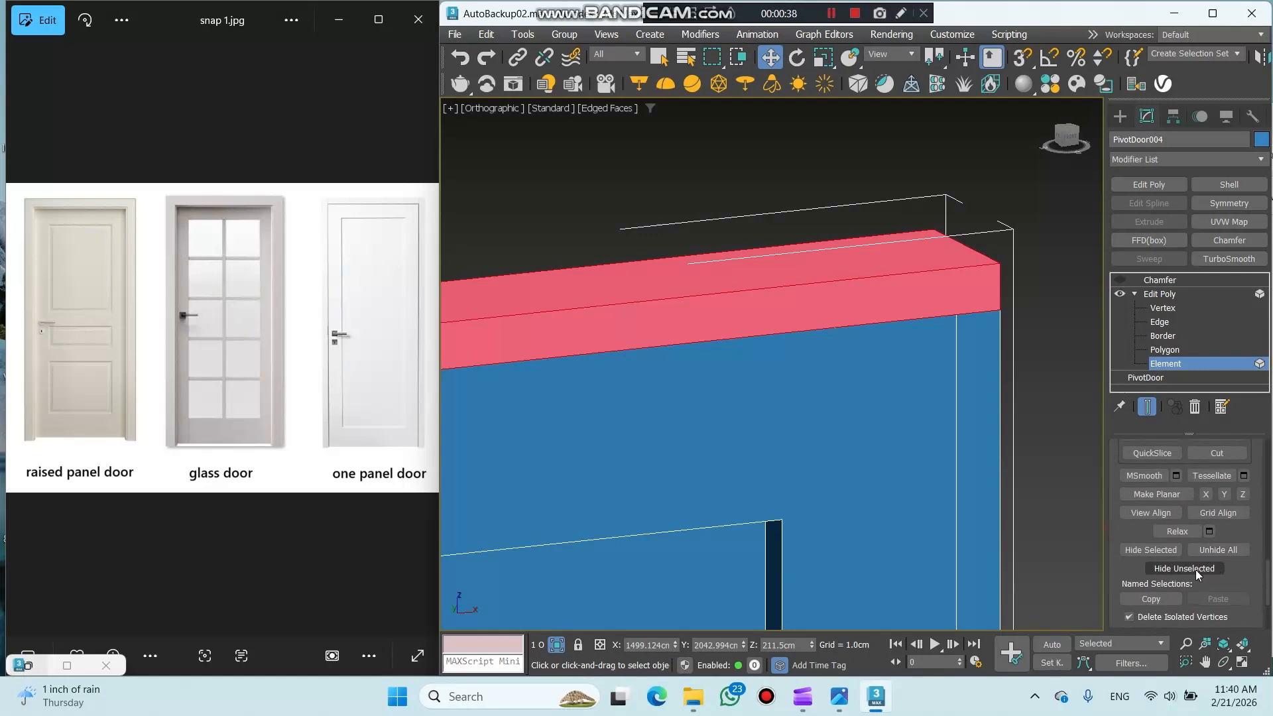
pyautogui.click(1157, 552)
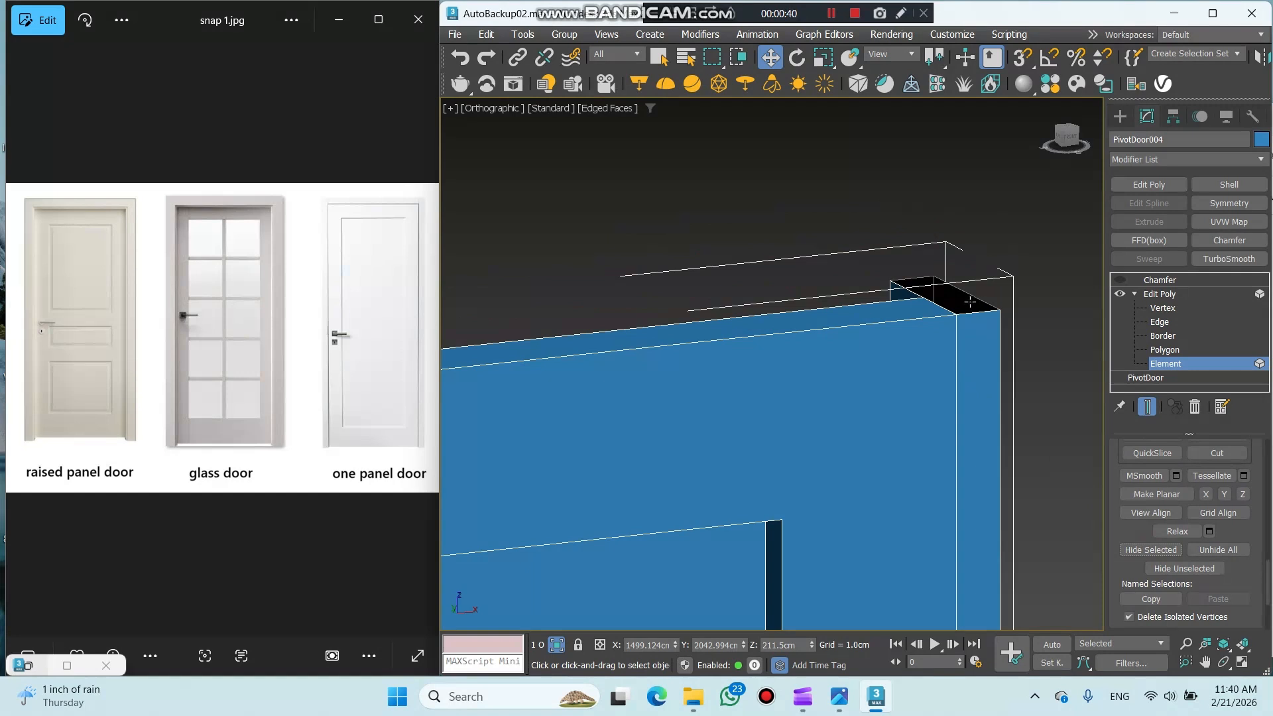
# Cap the open border at the upper end of the frame's right jamb.
pyautogui.keyDown('alt'); pyautogui.moveTo(963, 299); pyautogui.dragTo(580, 376, button='middle'); pyautogui.keyUp('alt')
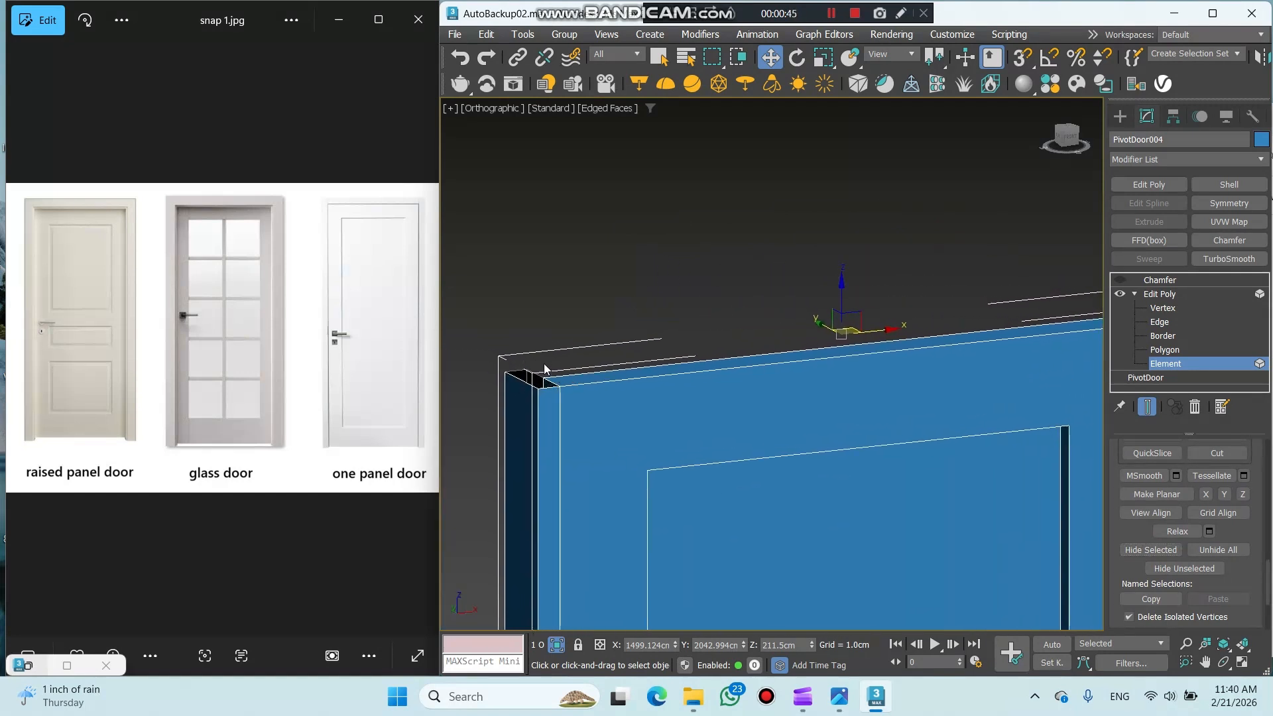
pyautogui.click(1164, 336)
pyautogui.keyDown('alt'); pyautogui.moveTo(751, 379); pyautogui.dragTo(853, 402, button='middle'); pyautogui.keyUp('alt')
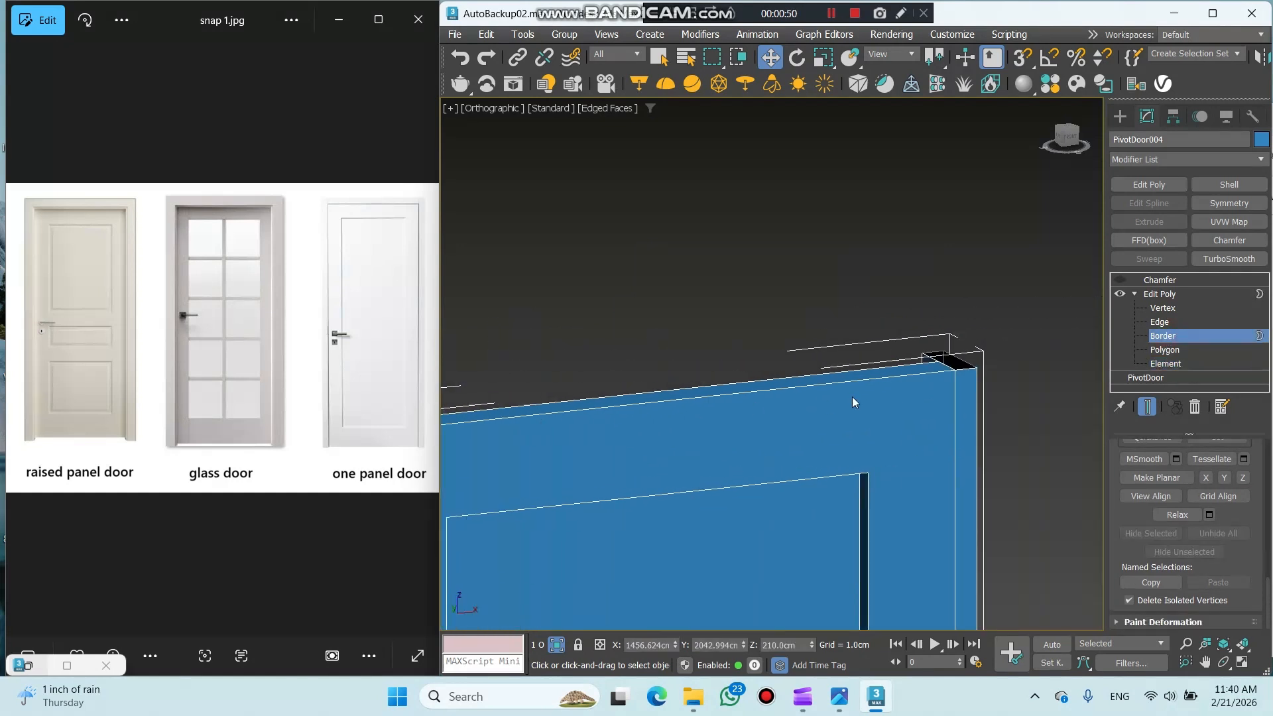
pyautogui.click(930, 359)
pyautogui.scroll(5, 1142, 521)
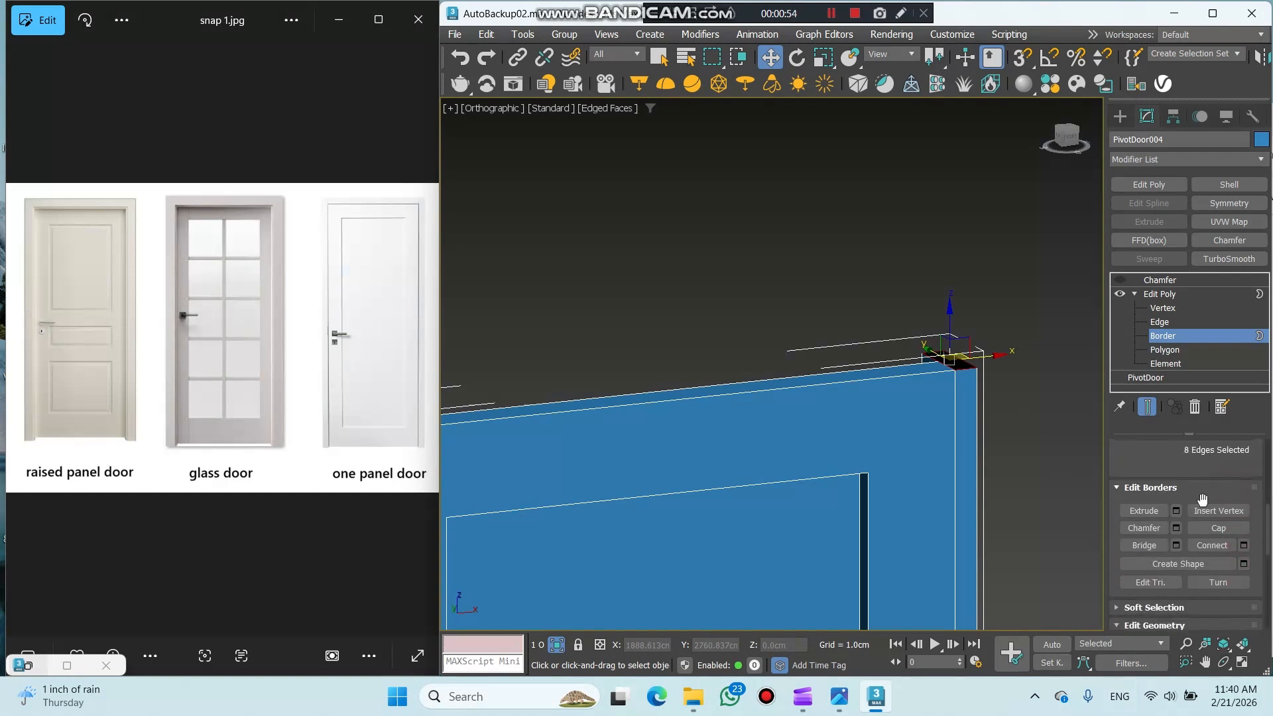
pyautogui.click(1219, 528)
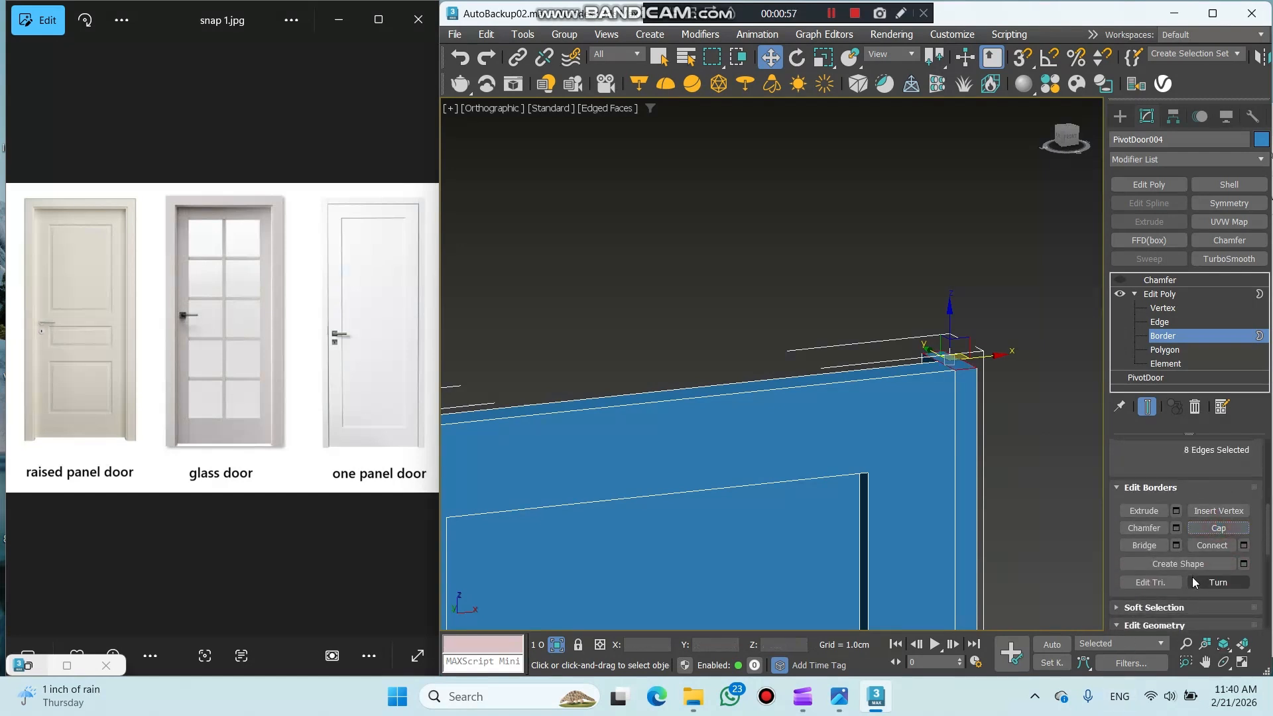
# Unhide all door elements, return to the Chamfer modifier with its effect on, and deselect the door.
pyautogui.click(1167, 364)
pyautogui.scroll(-10, 1120, 587)
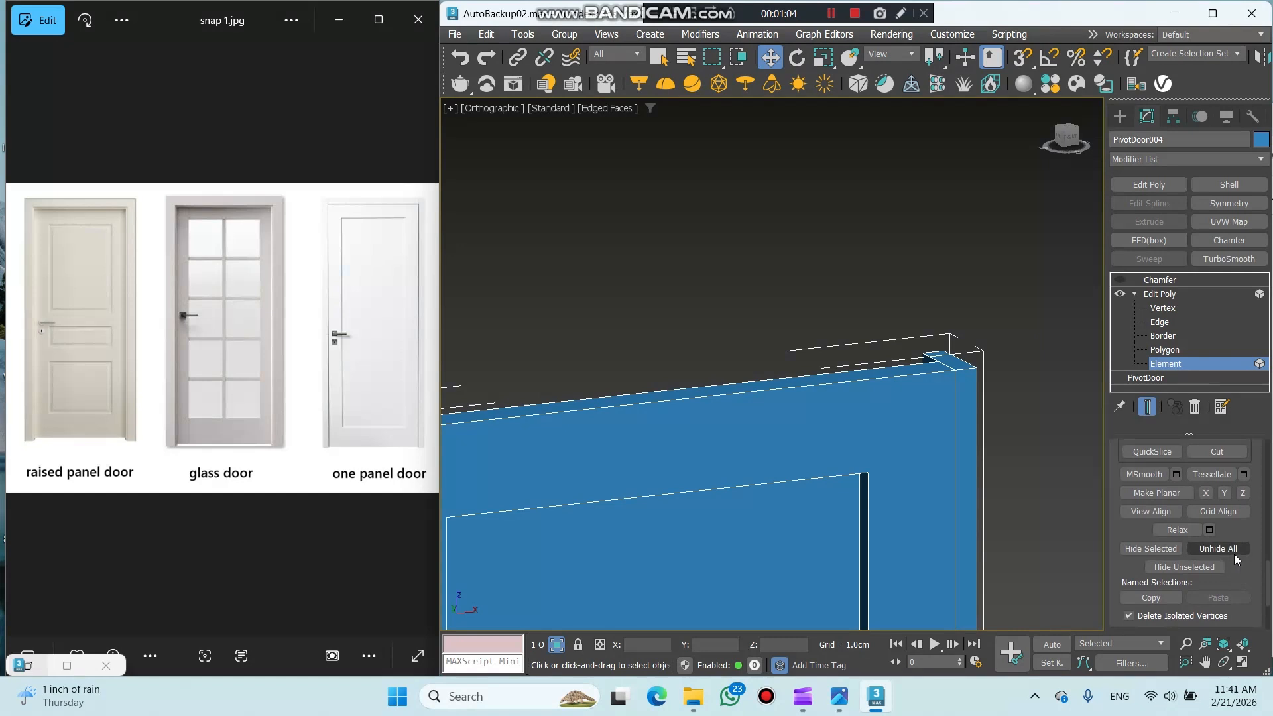
pyautogui.click(1235, 552)
pyautogui.click(1164, 296)
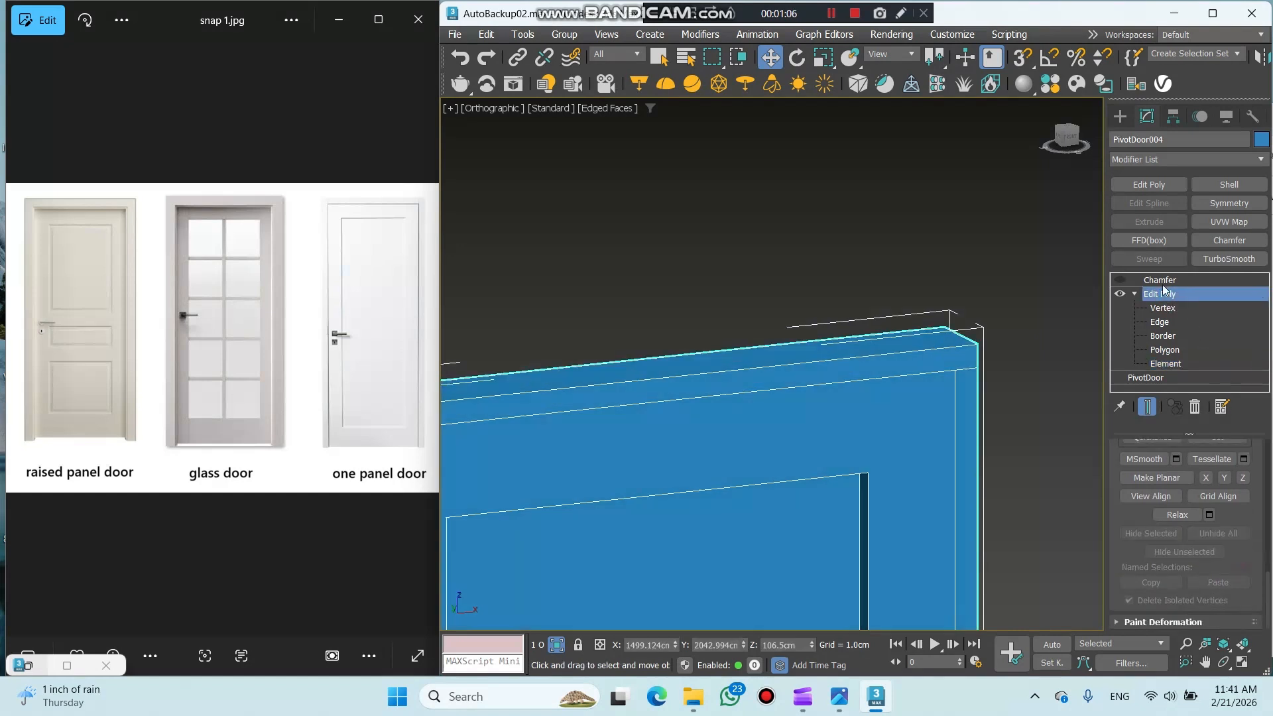
pyautogui.click(1161, 280)
pyautogui.scroll(-3, 1016, 424)
pyautogui.moveTo(1017, 423); pyautogui.dragTo(994, 189, button='middle')
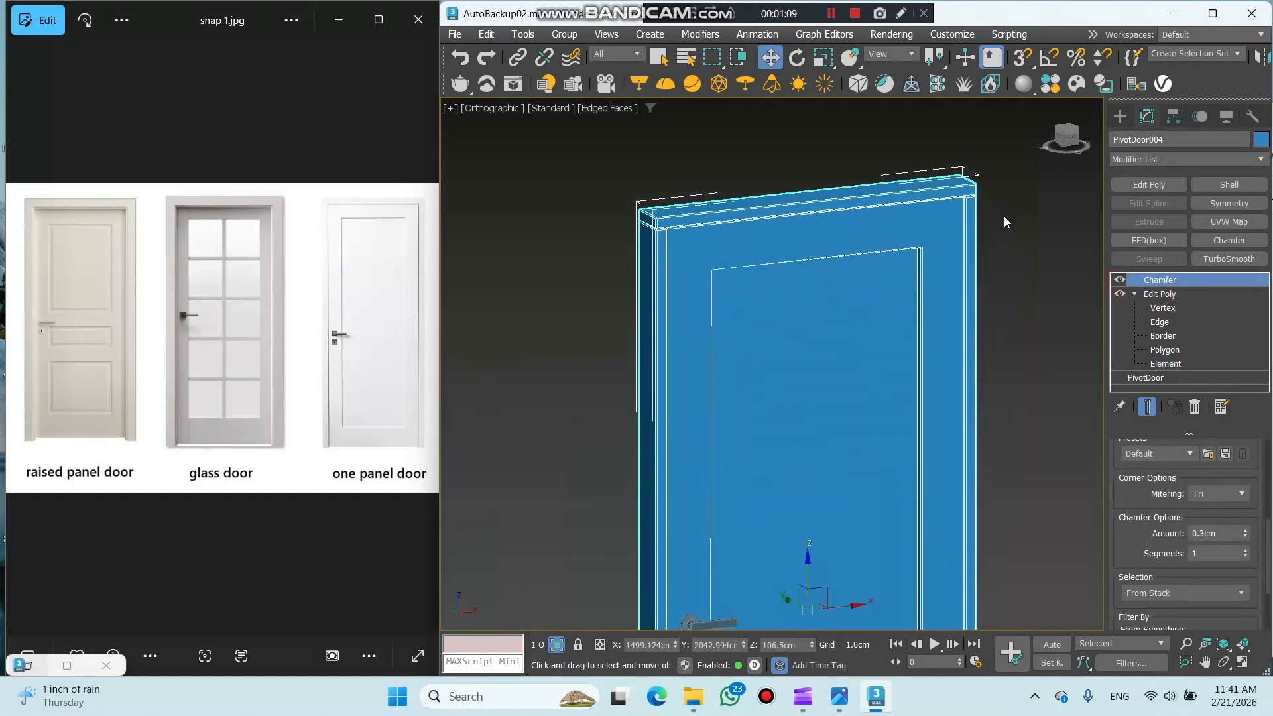
pyautogui.press('z')
pyautogui.click(951, 263)
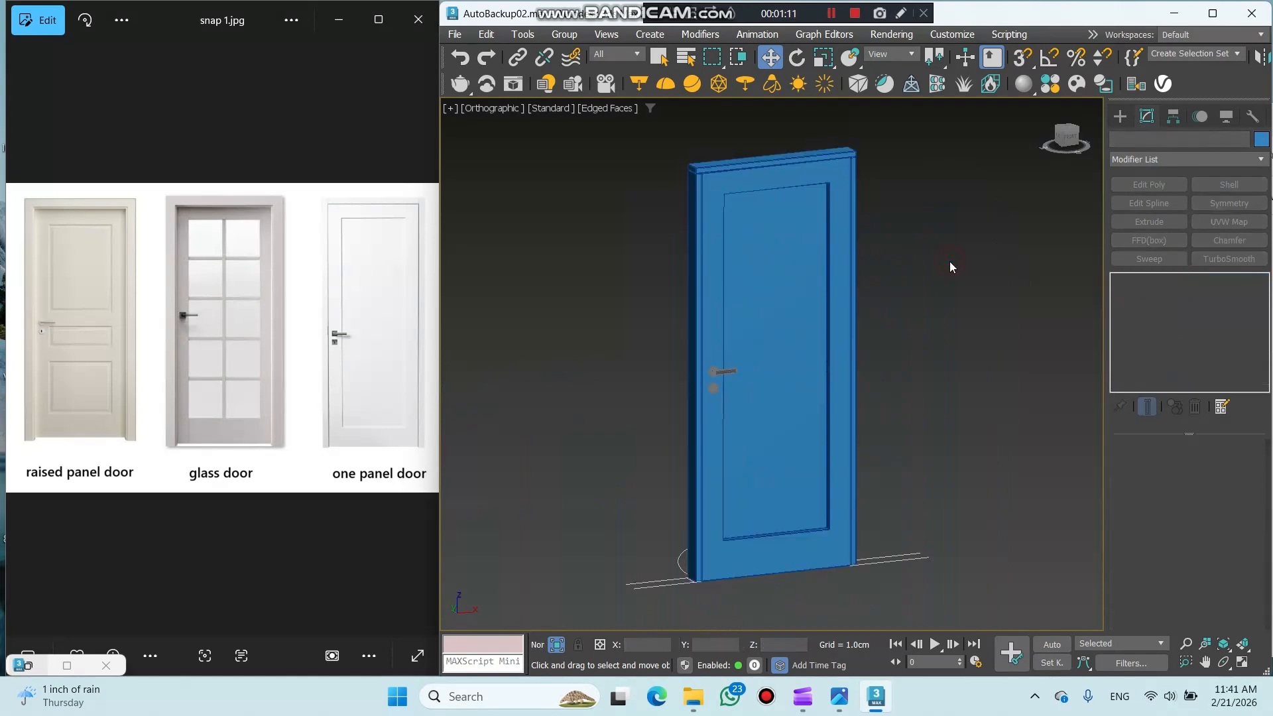
# Assign the Multi/Sub-Object material with the door paint and glass sub-materials to the door, and close the material editor.
pyautogui.click(858, 258)
pyautogui.press('m')
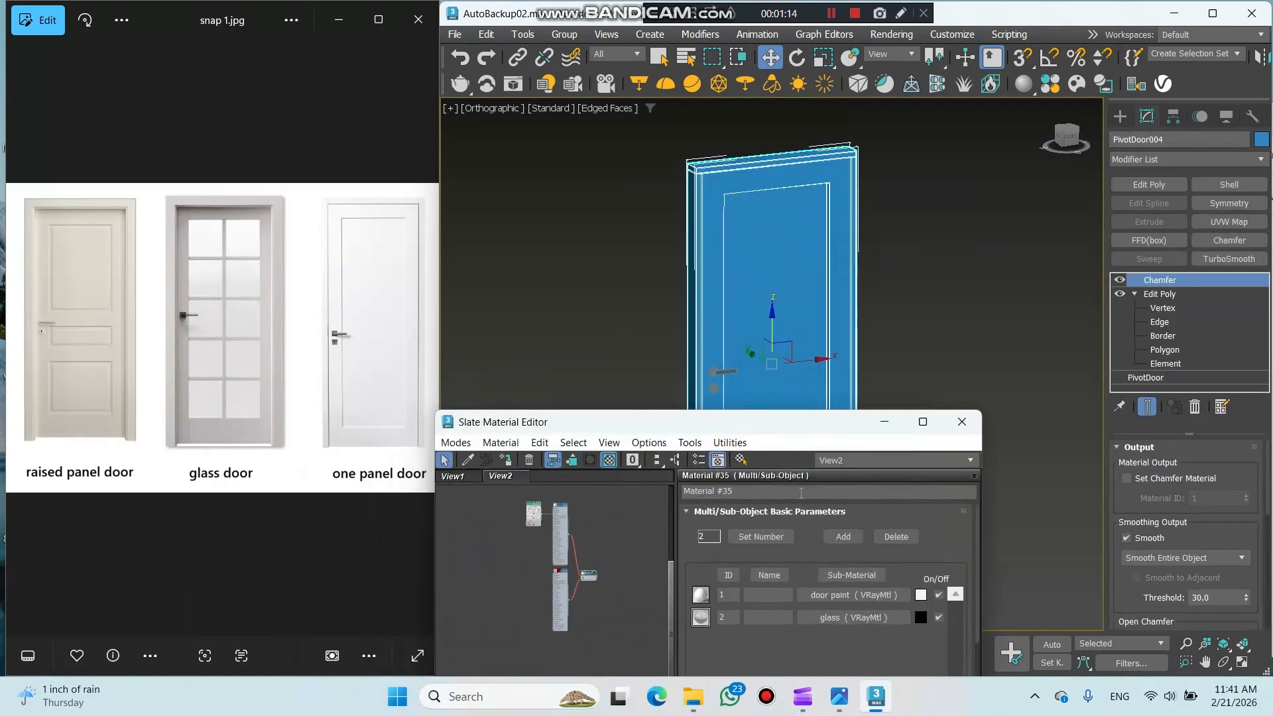
pyautogui.click(502, 461)
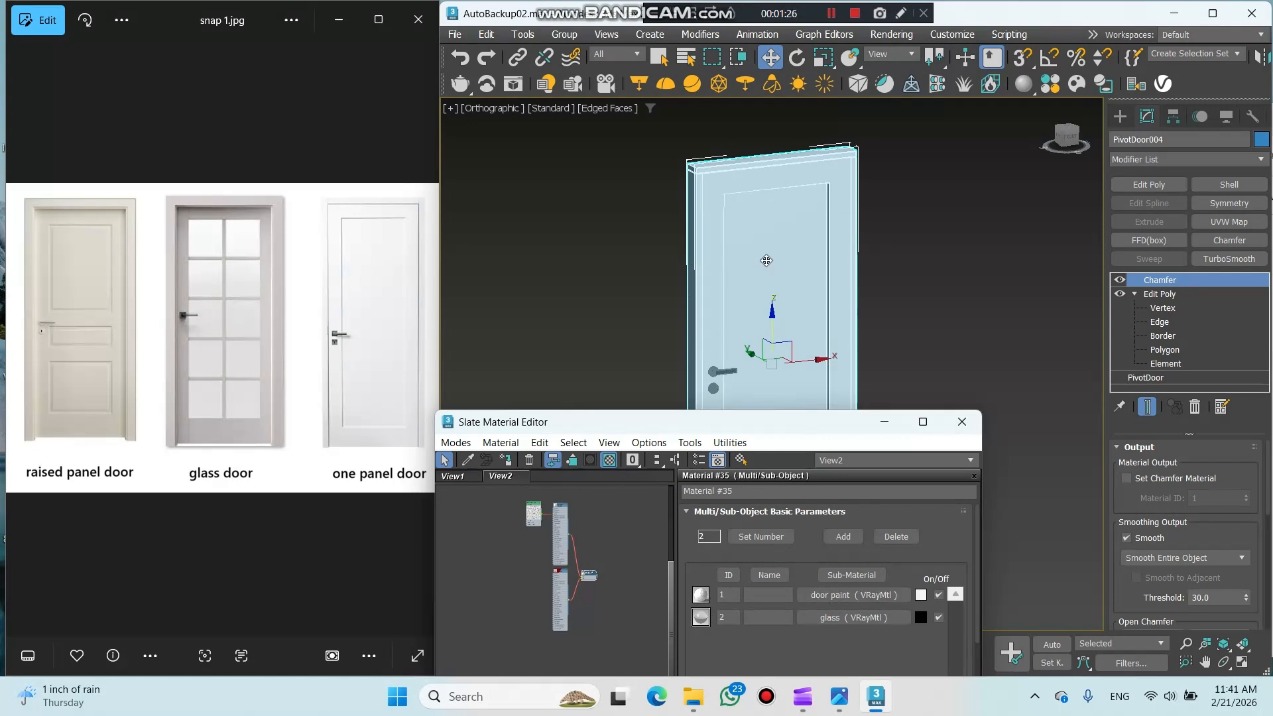
pyautogui.click(882, 422)
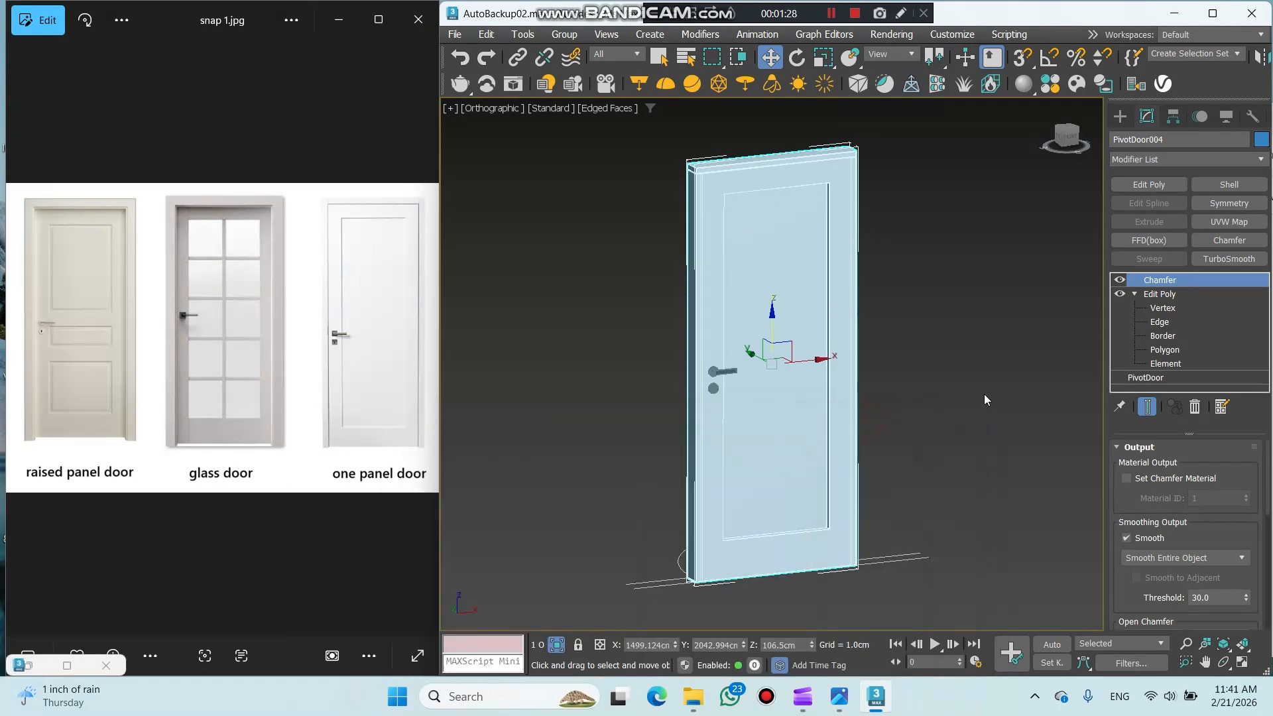
pyautogui.click(996, 250)
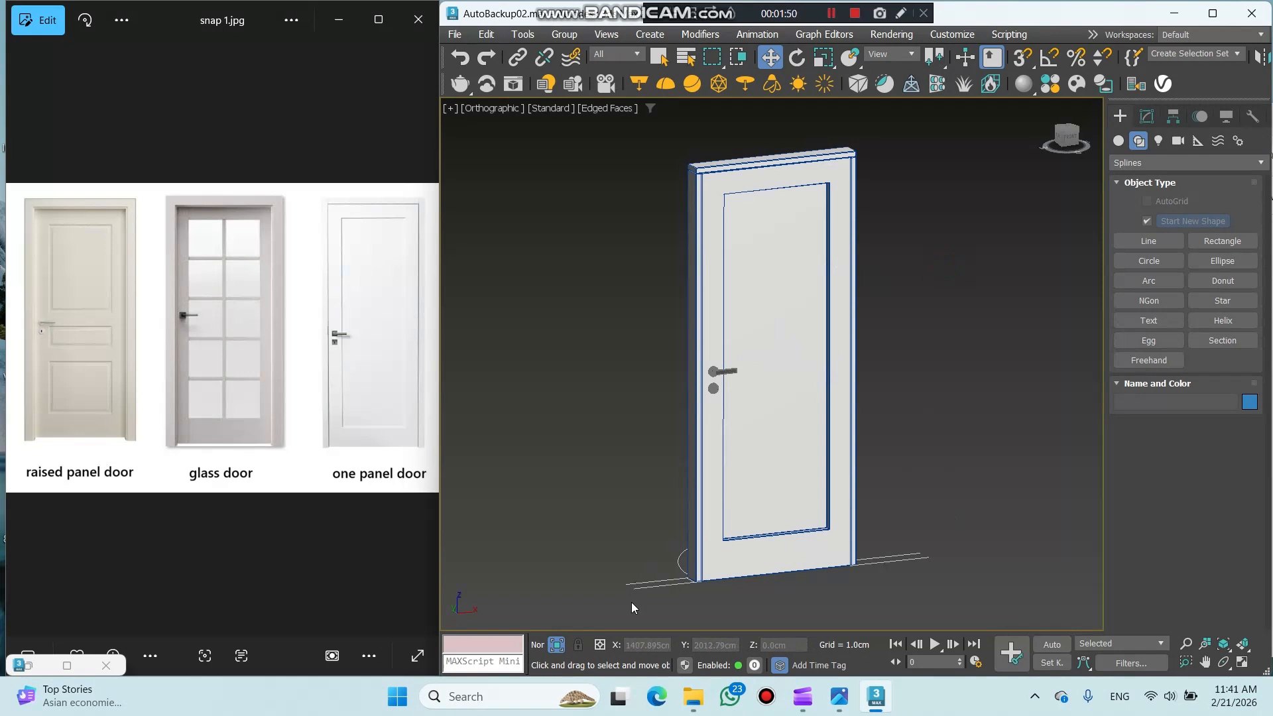
# Draw snapped floor lines on both sides of the door as one shape, with Start New Shape turned off.
pyautogui.click(1150, 241)
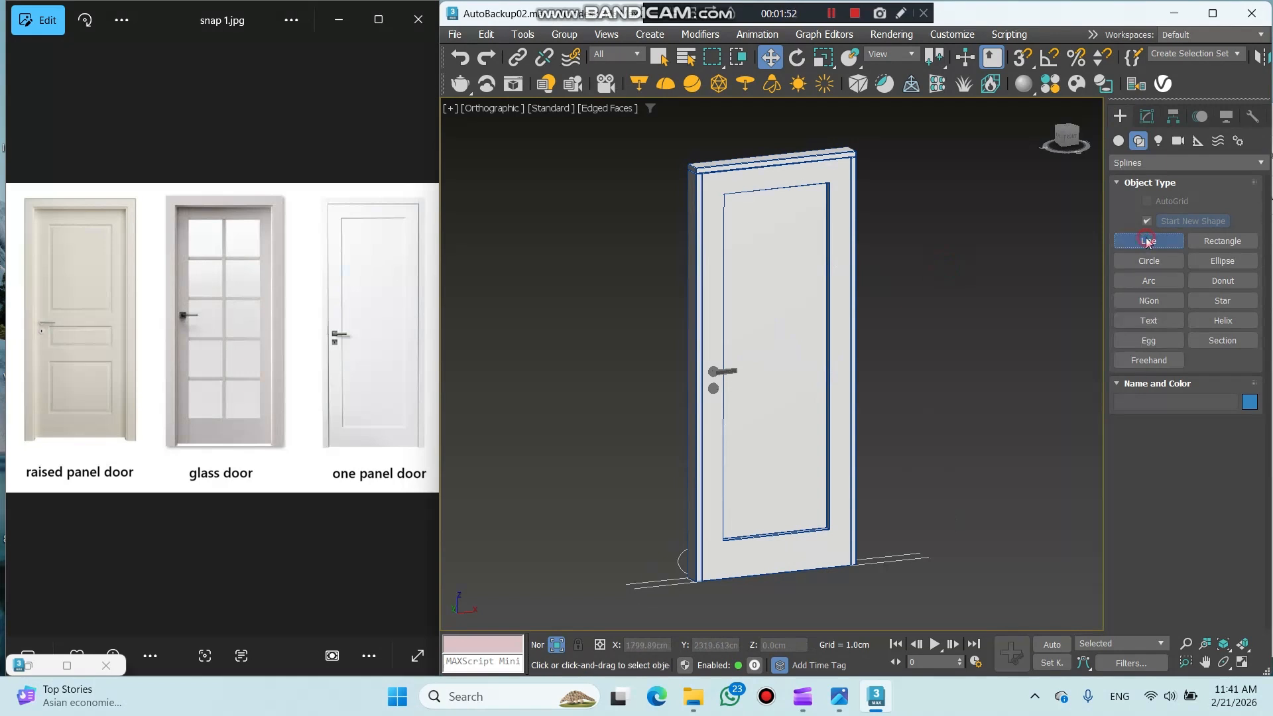
pyautogui.press('s')
pyautogui.click(929, 557)
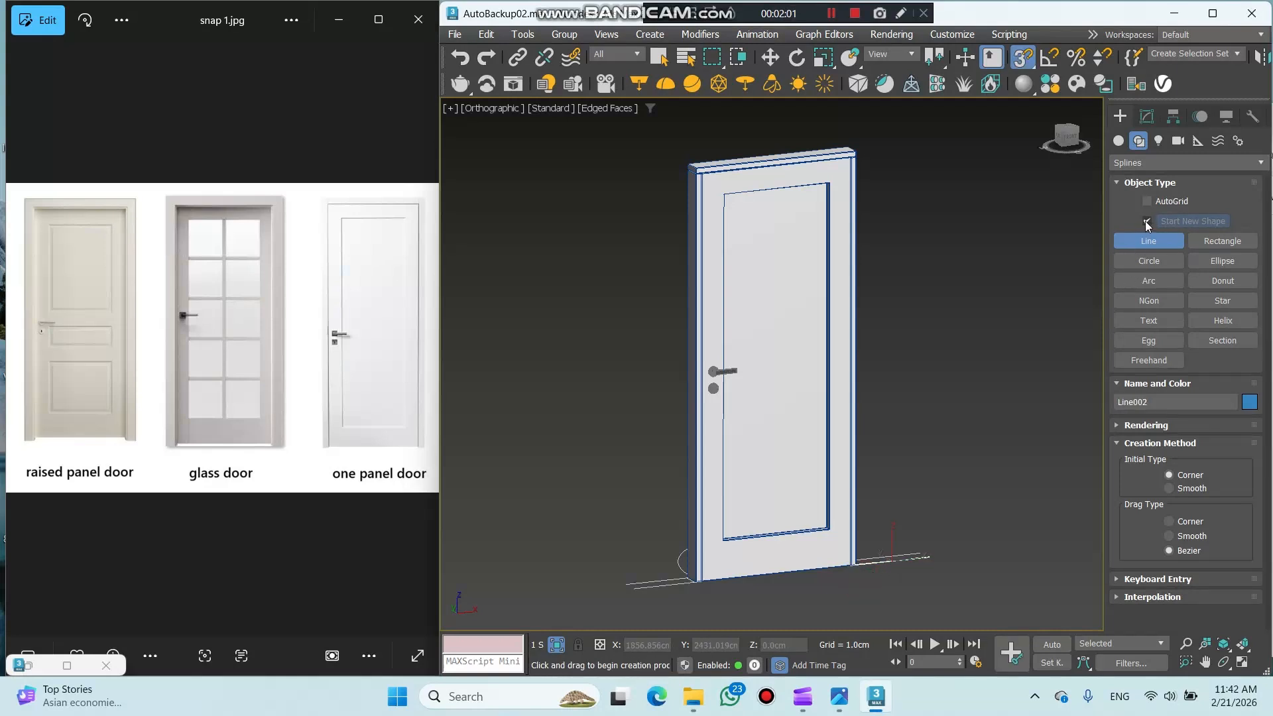
pyautogui.click(1146, 221)
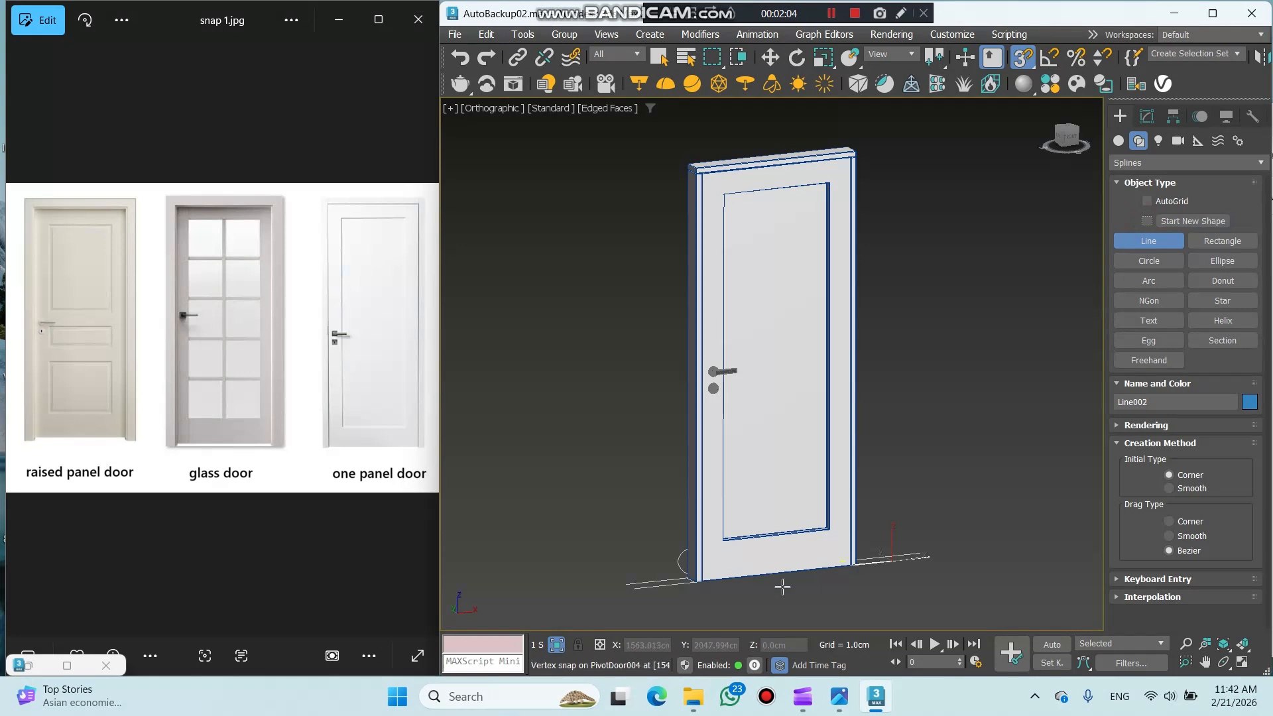
pyautogui.click(695, 592)
pyautogui.click(642, 602)
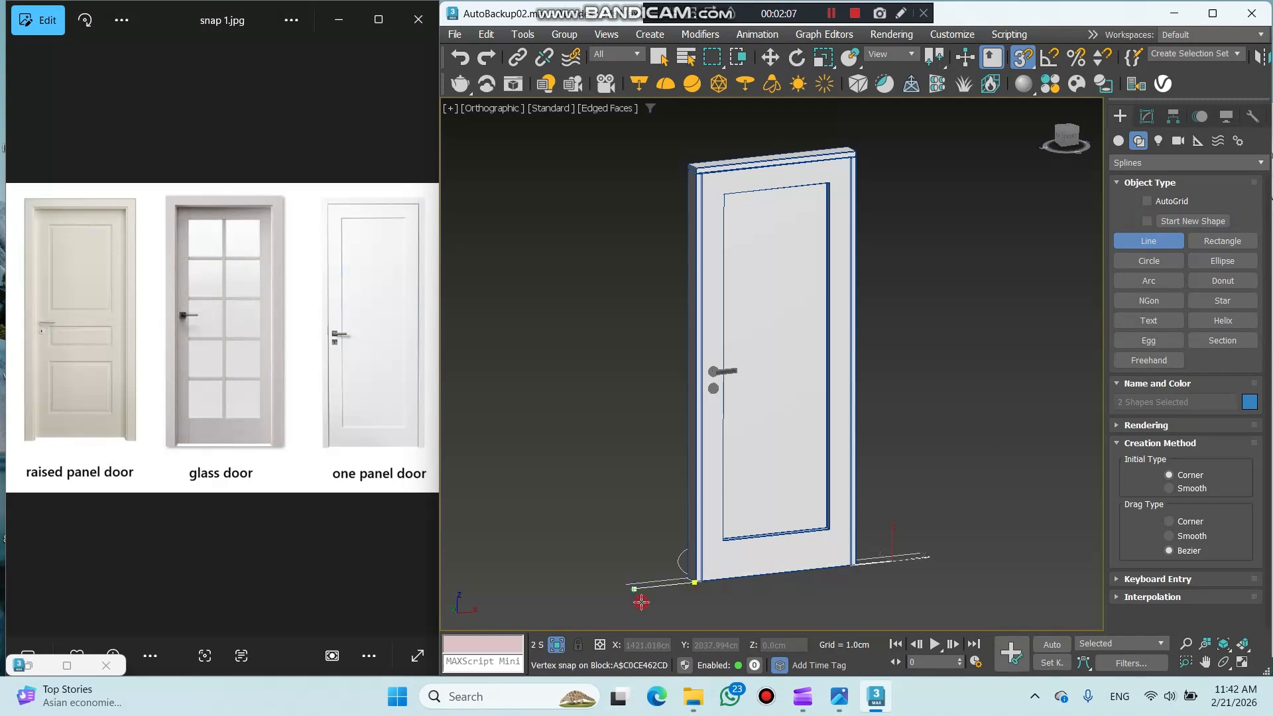
pyautogui.rightClick(642, 602)
pyautogui.rightClick(657, 604)
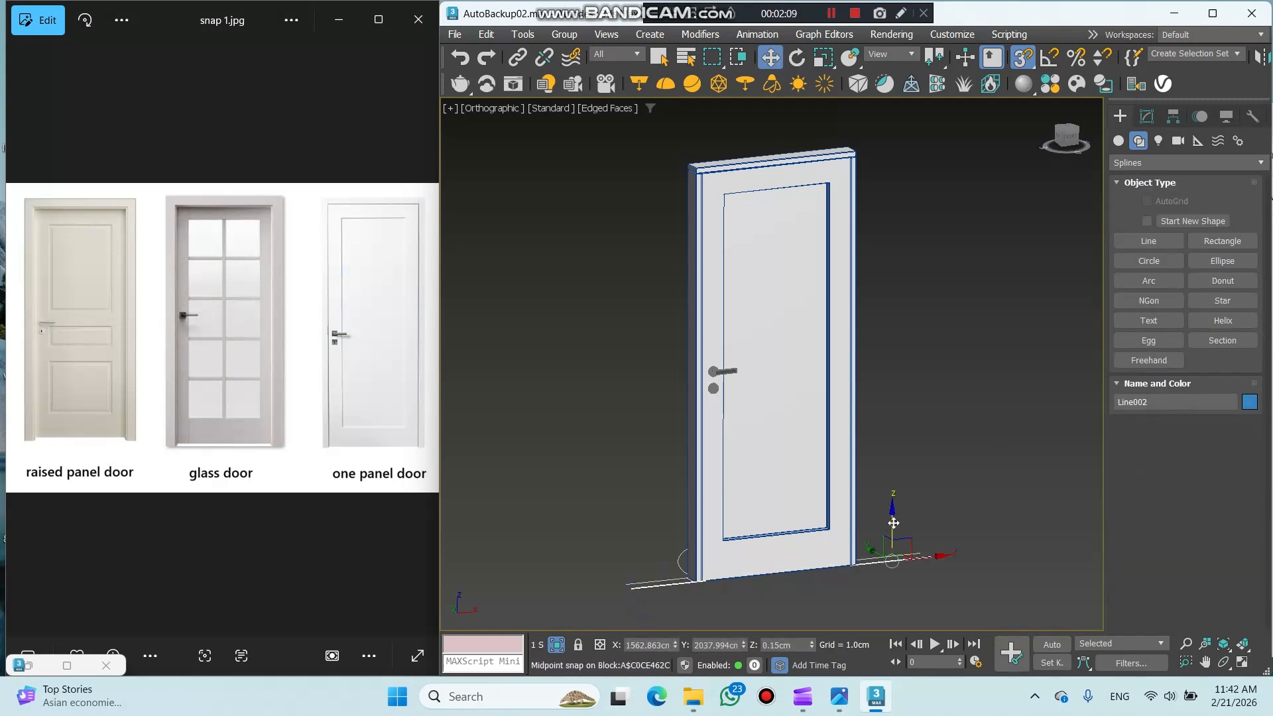
pyautogui.press('s')
pyautogui.moveTo(883, 524); pyautogui.dragTo(895, 464)
pyautogui.hotkey('ctrl', 'z')
# Extrude the two wall lines beside the door by 213 cm.
pyautogui.click(1147, 116)
pyautogui.click(1165, 221)
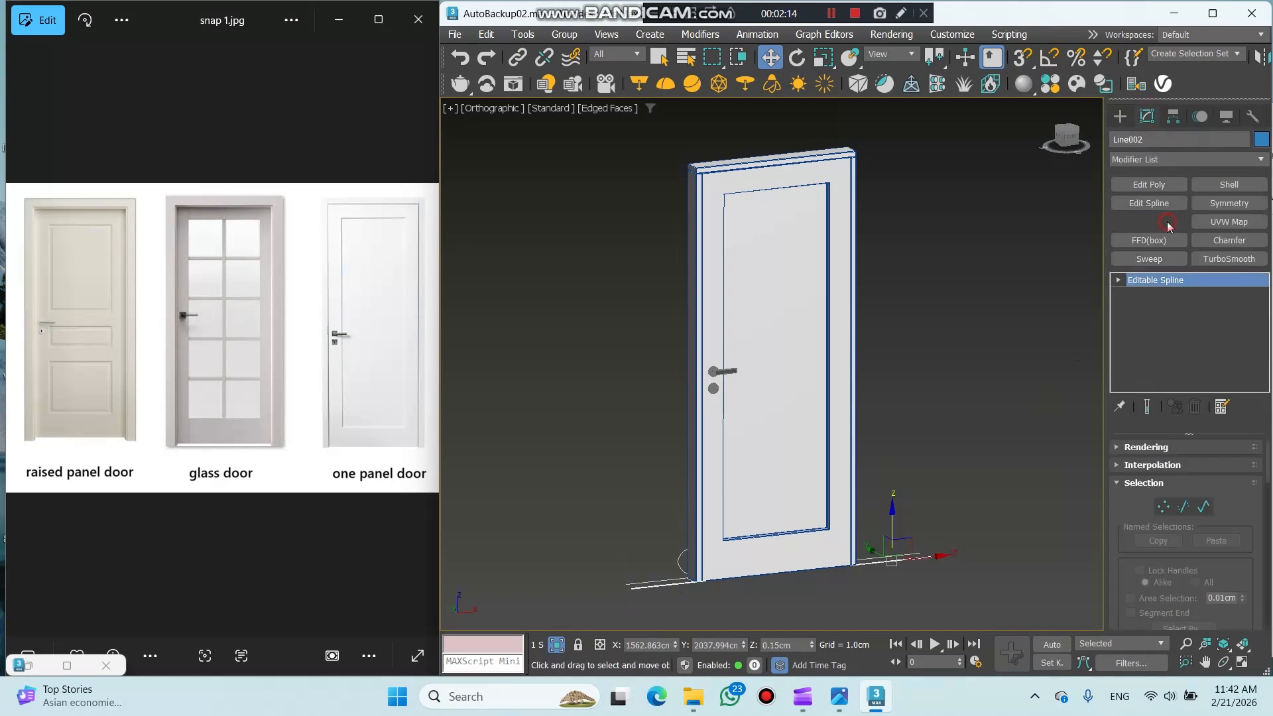
pyautogui.moveTo(1219, 471); pyautogui.dragTo(1158, 467)
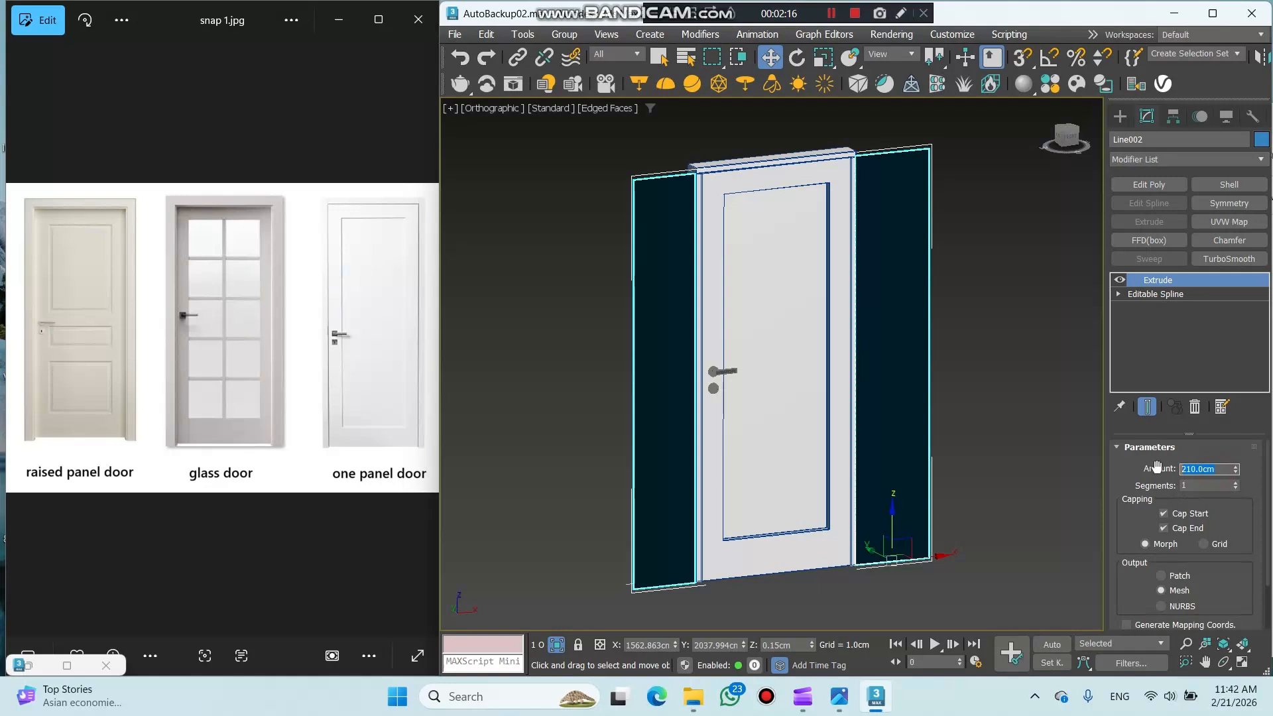
pyautogui.write('213')
pyautogui.press('Return')
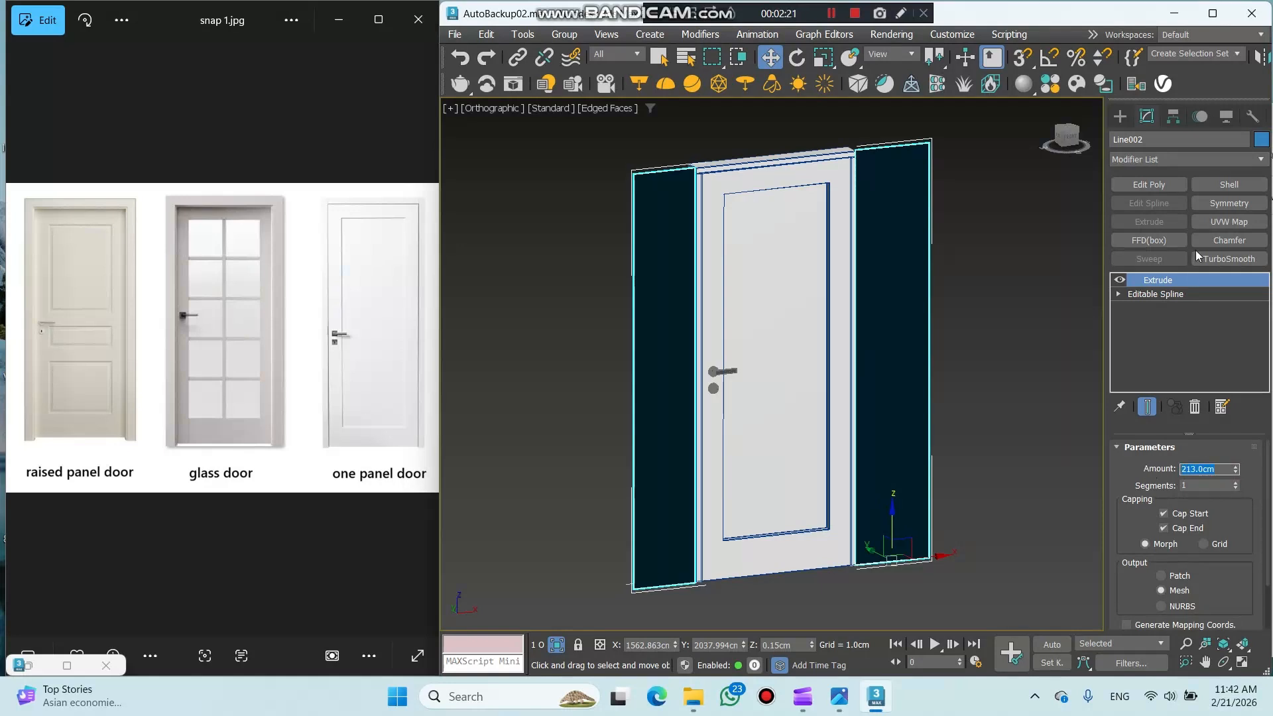
# Add a Shell modifier to the extruded walls with an outer amount of 15 cm.
pyautogui.click(1228, 189)
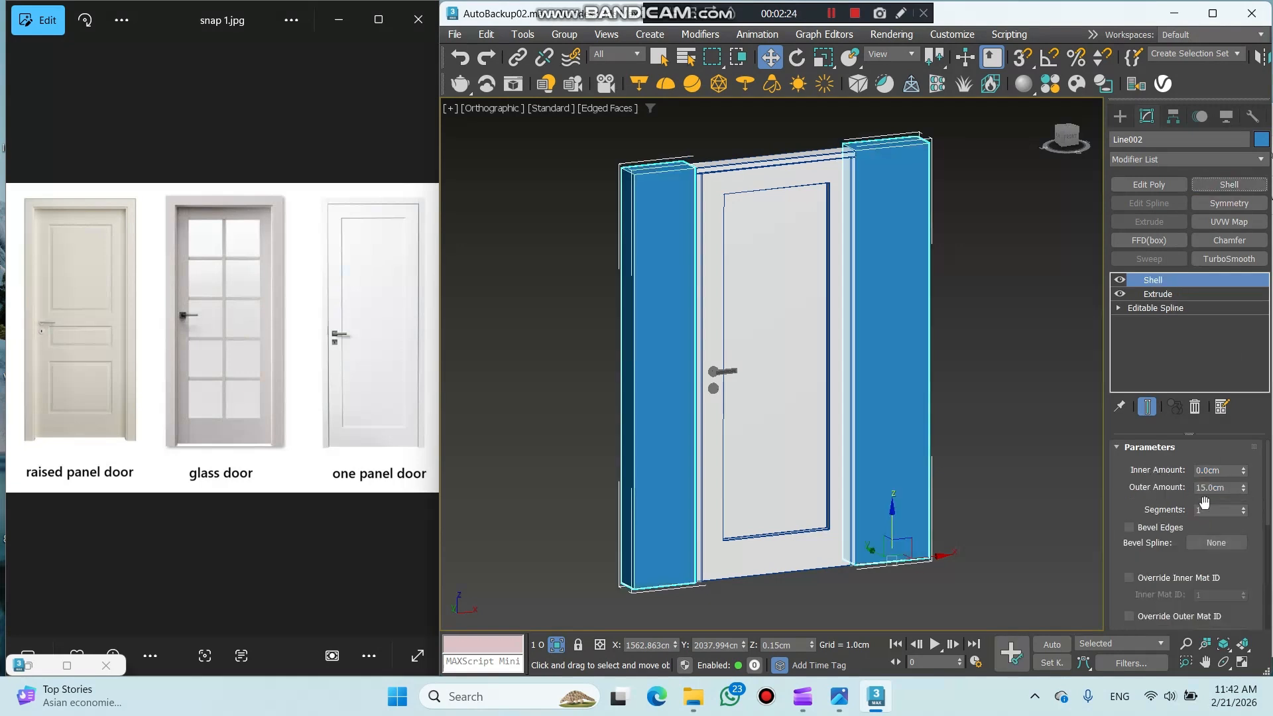
pyautogui.moveTo(1233, 488); pyautogui.dragTo(1170, 486)
pyautogui.write('15')
pyautogui.press('Return')
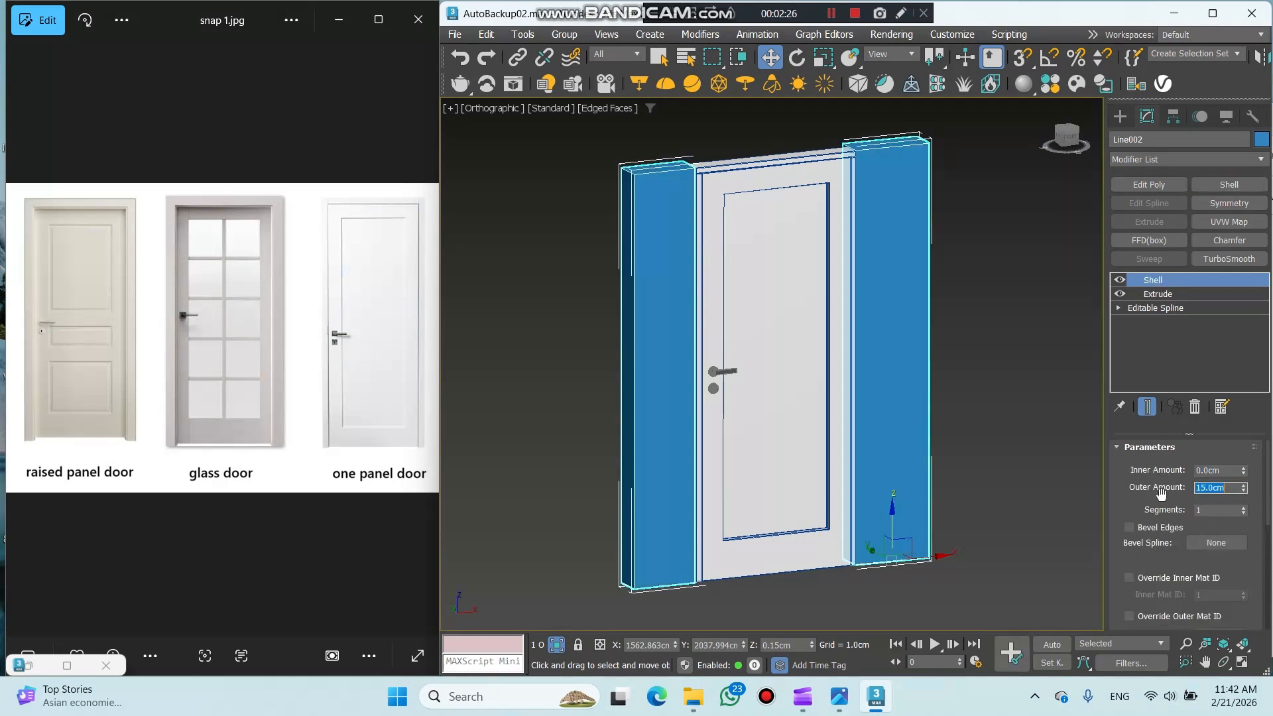
# Add an Edit Poly modifier to the walls and extrude their two top polygons by 80 cm.
pyautogui.click(1150, 185)
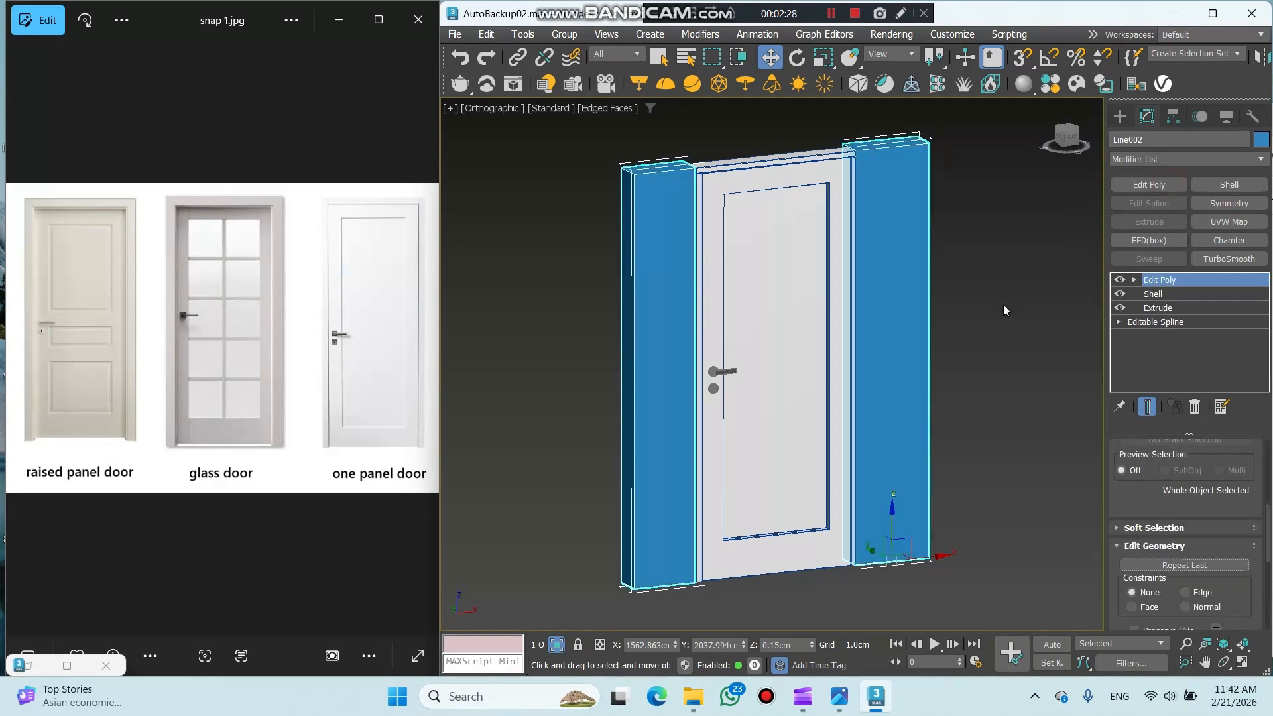
pyautogui.moveTo(1004, 305); pyautogui.dragTo(1003, 488, button='middle')
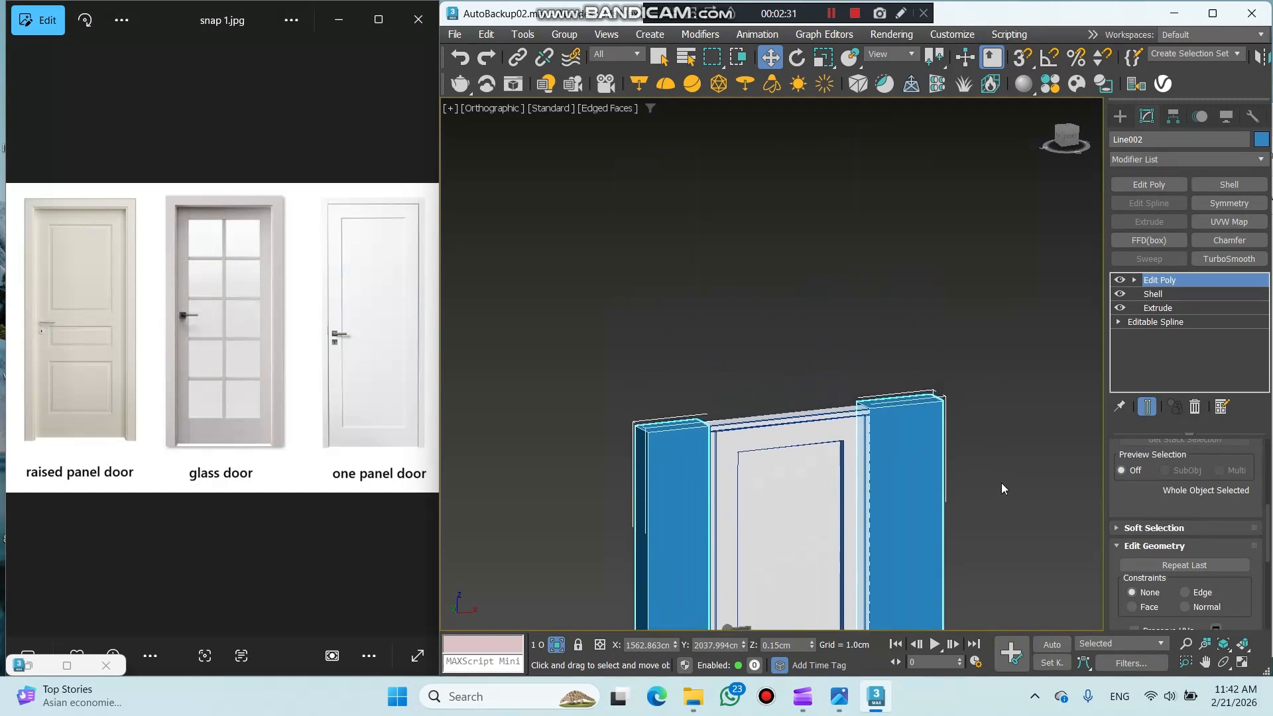
pyautogui.click(1134, 280)
pyautogui.click(1177, 337)
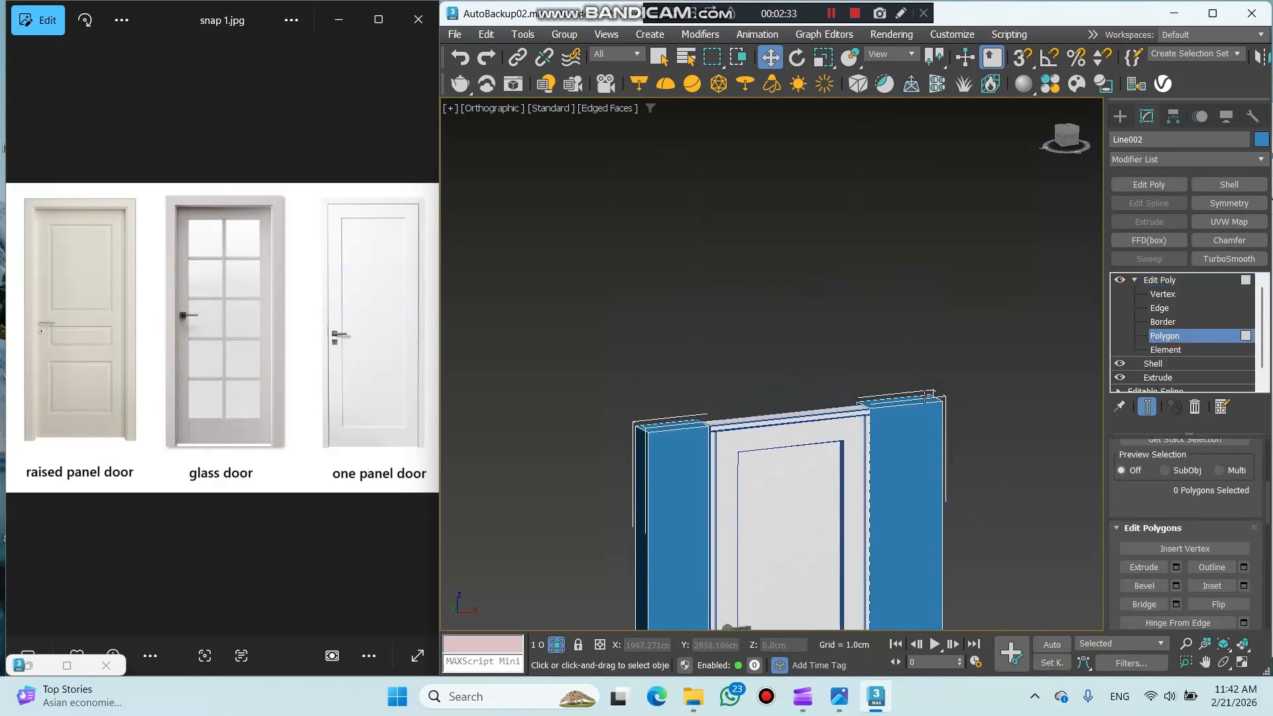
pyautogui.click(919, 398)
pyautogui.keyDown('ctrl'); pyautogui.click(690, 423); pyautogui.keyUp('ctrl')
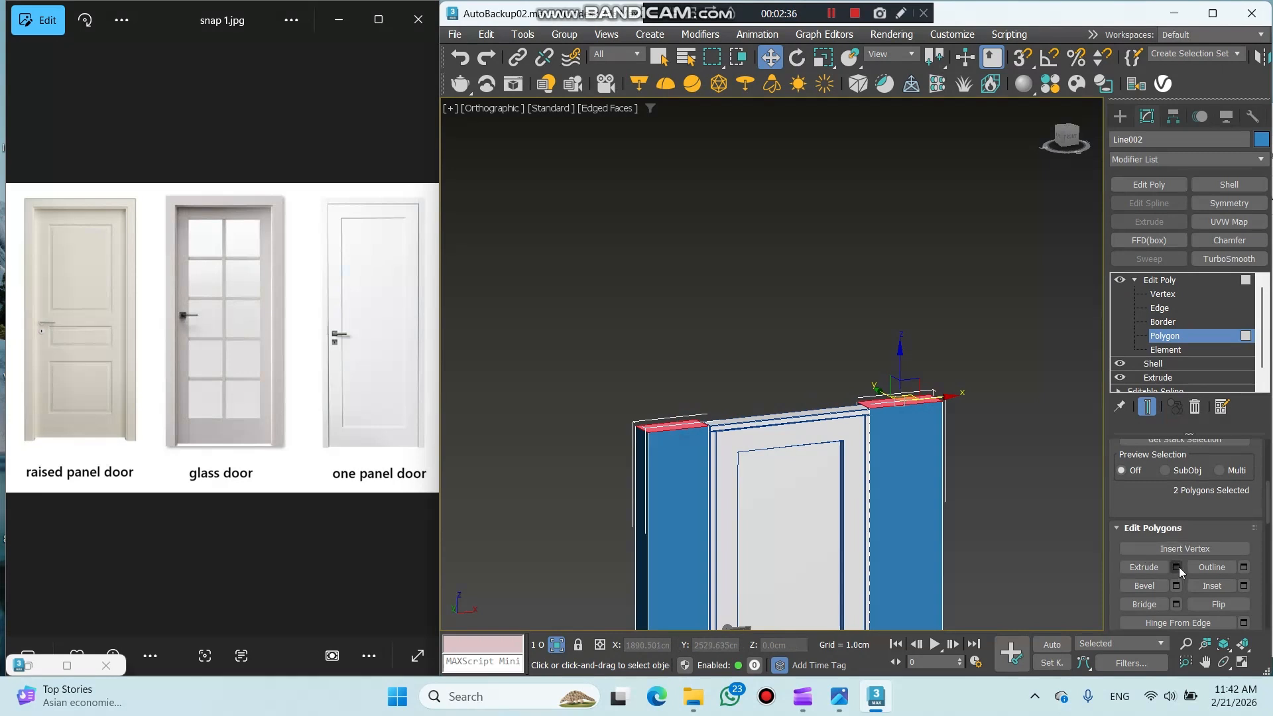
pyautogui.click(1176, 567)
pyautogui.moveTo(821, 393); pyautogui.dragTo(774, 395)
pyautogui.write('7080')
pyautogui.press('Return')
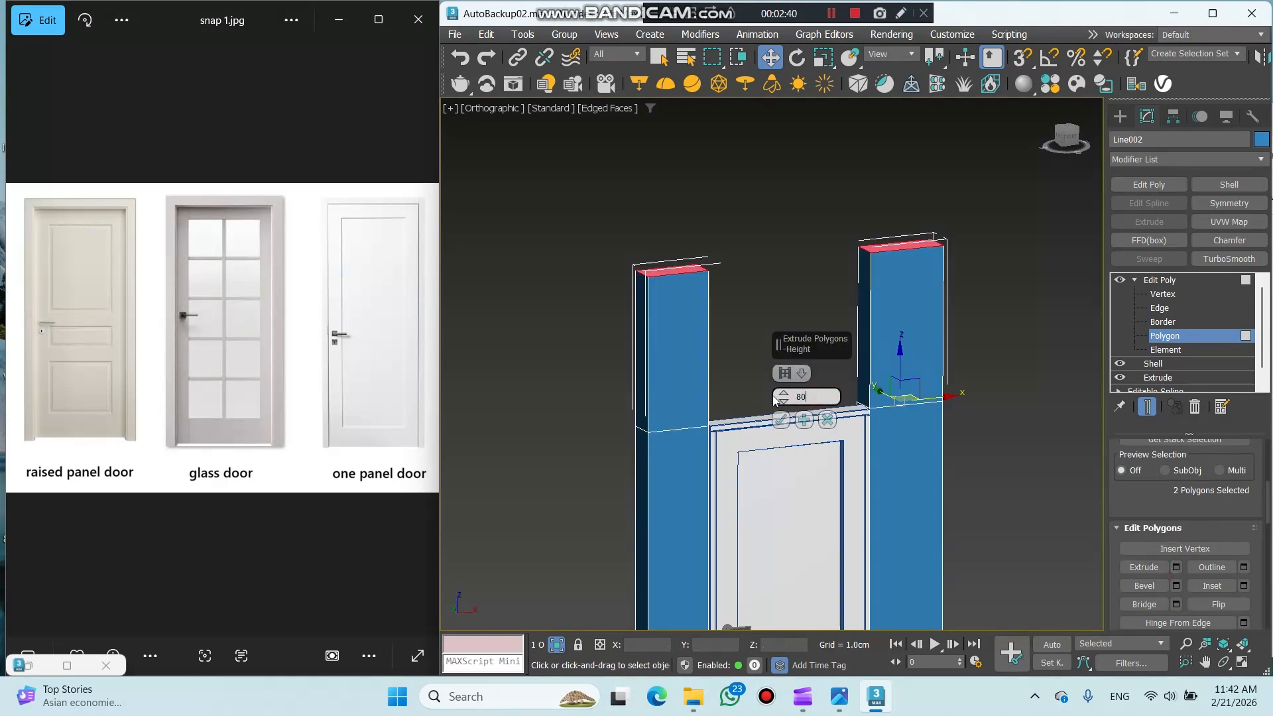
pyautogui.click(781, 420)
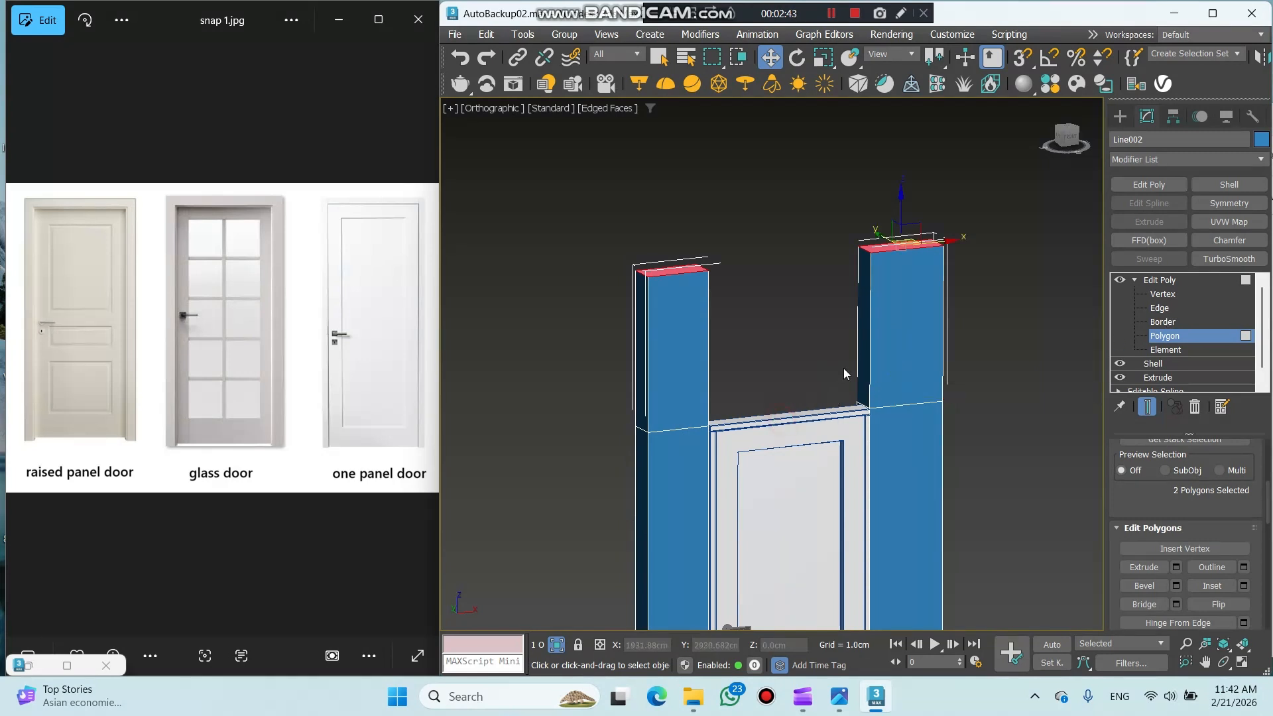
# Bridge the two facing inner polygons of the raised wall parts to close the wall above the door.
pyautogui.click(858, 361)
pyautogui.keyDown('alt'); pyautogui.moveTo(821, 365); pyautogui.dragTo(722, 358, button='middle'); pyautogui.keyUp('alt')
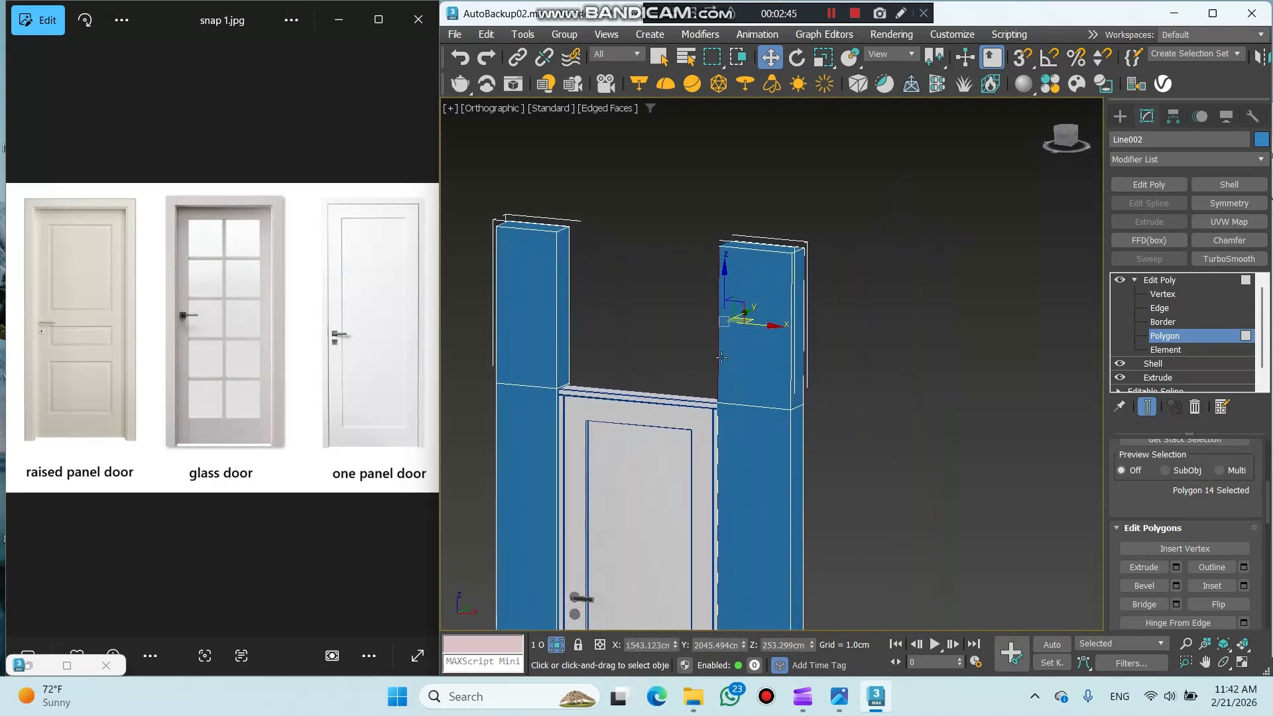
pyautogui.keyDown('ctrl'); pyautogui.click(567, 326); pyautogui.keyUp('ctrl')
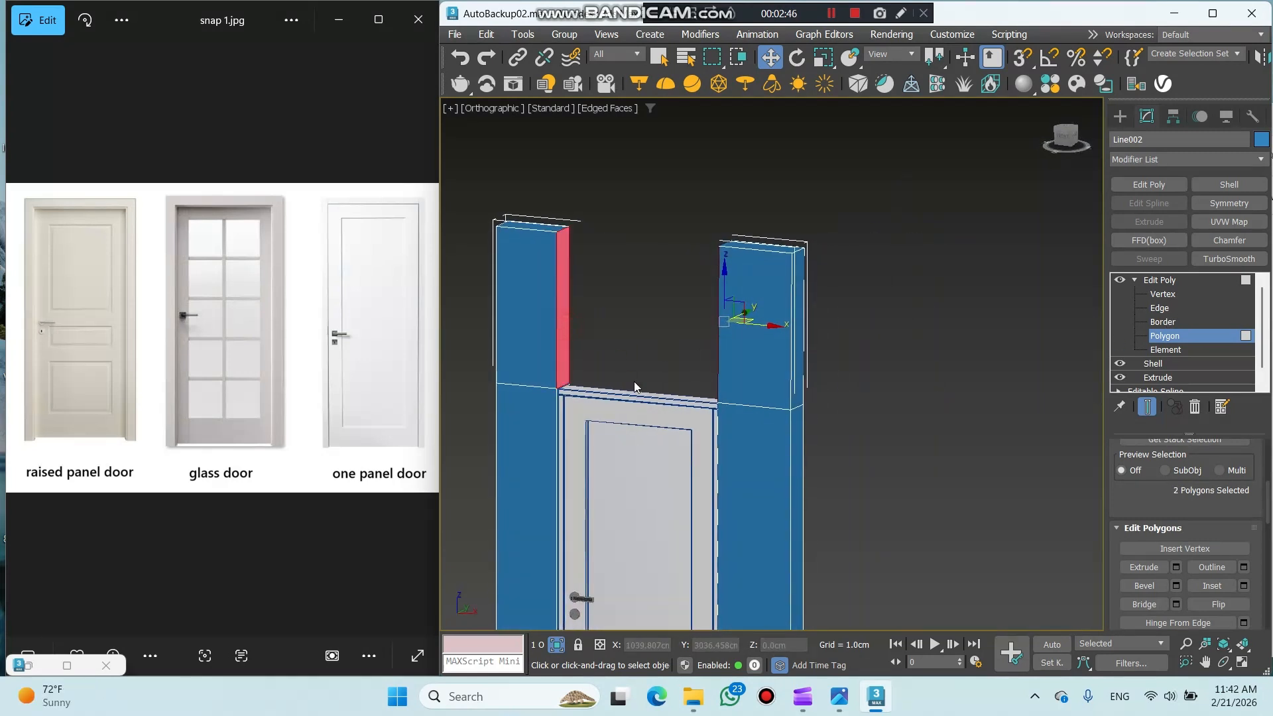
pyautogui.click(1151, 607)
pyautogui.keyDown('alt'); pyautogui.moveTo(843, 476); pyautogui.dragTo(864, 284, button='middle'); pyautogui.keyUp('alt')
pyautogui.click(1161, 280)
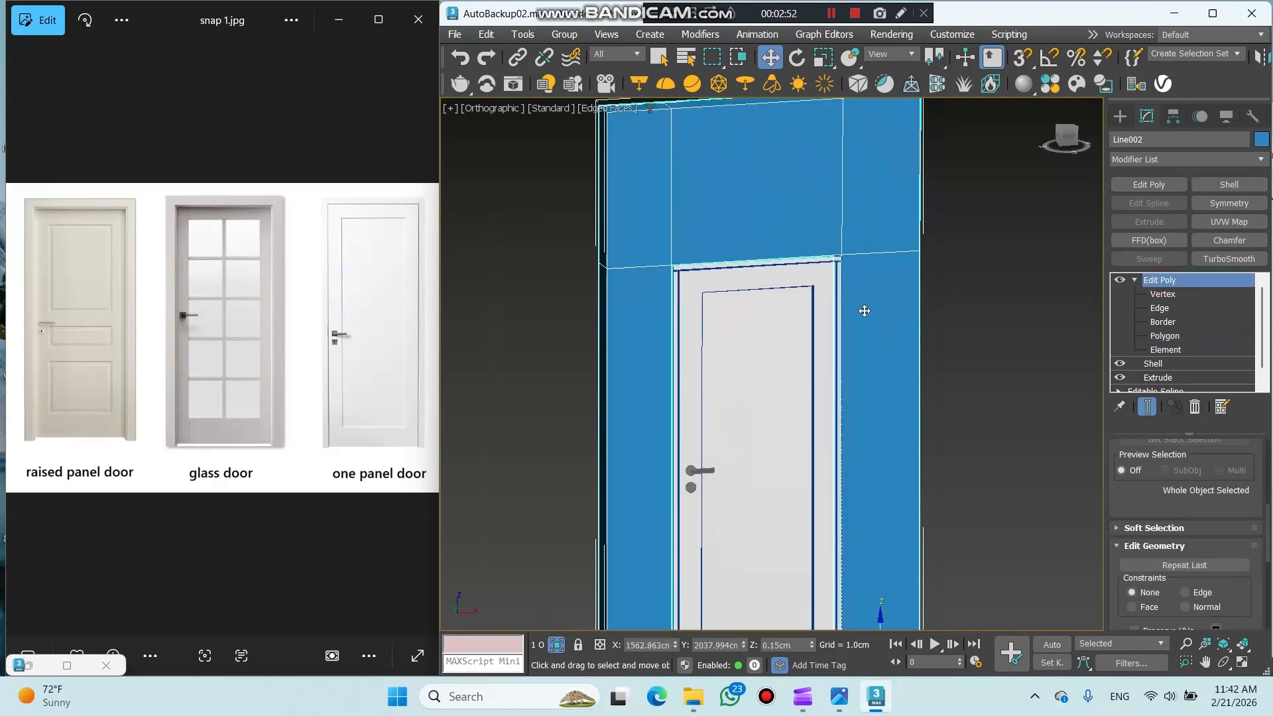
pyautogui.scroll(-2, 866, 310)
pyautogui.click(1121, 119)
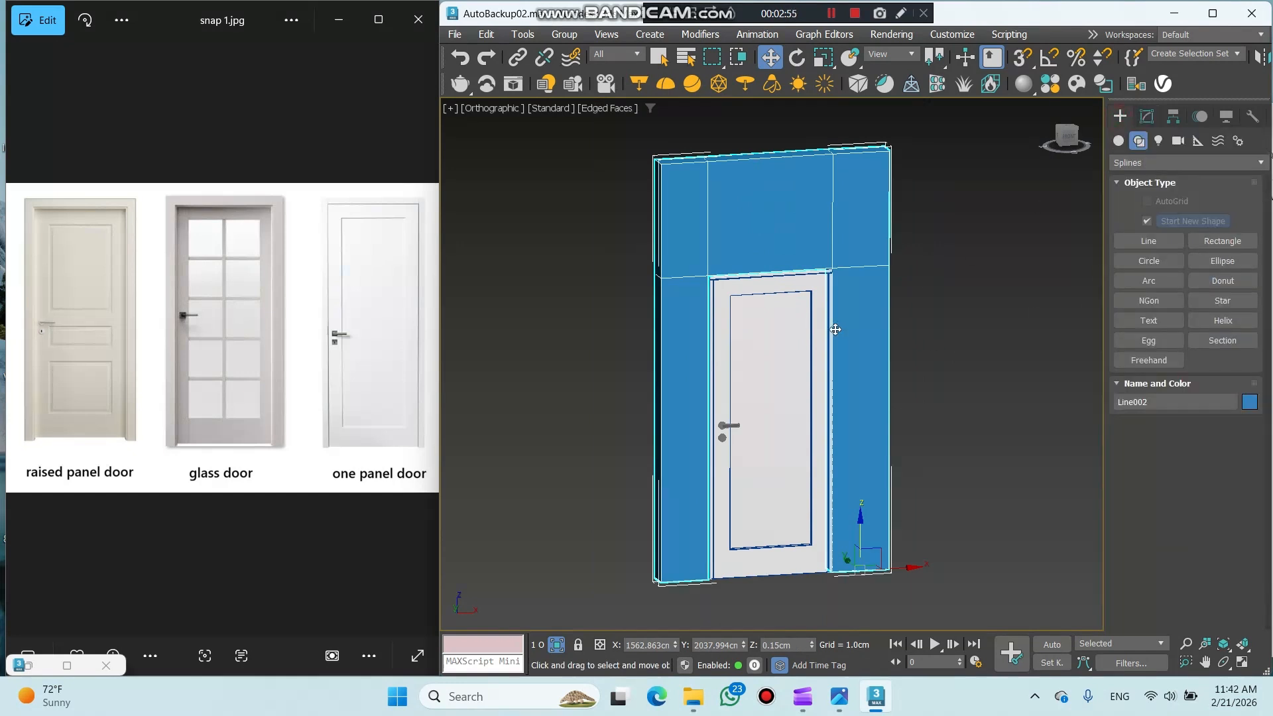
# Set the frame depth to 1 cm in the door's base PivotDoor parameters, below the Chamfer and Edit Poly modifiers.
pyautogui.click(816, 331)
pyautogui.click(1148, 117)
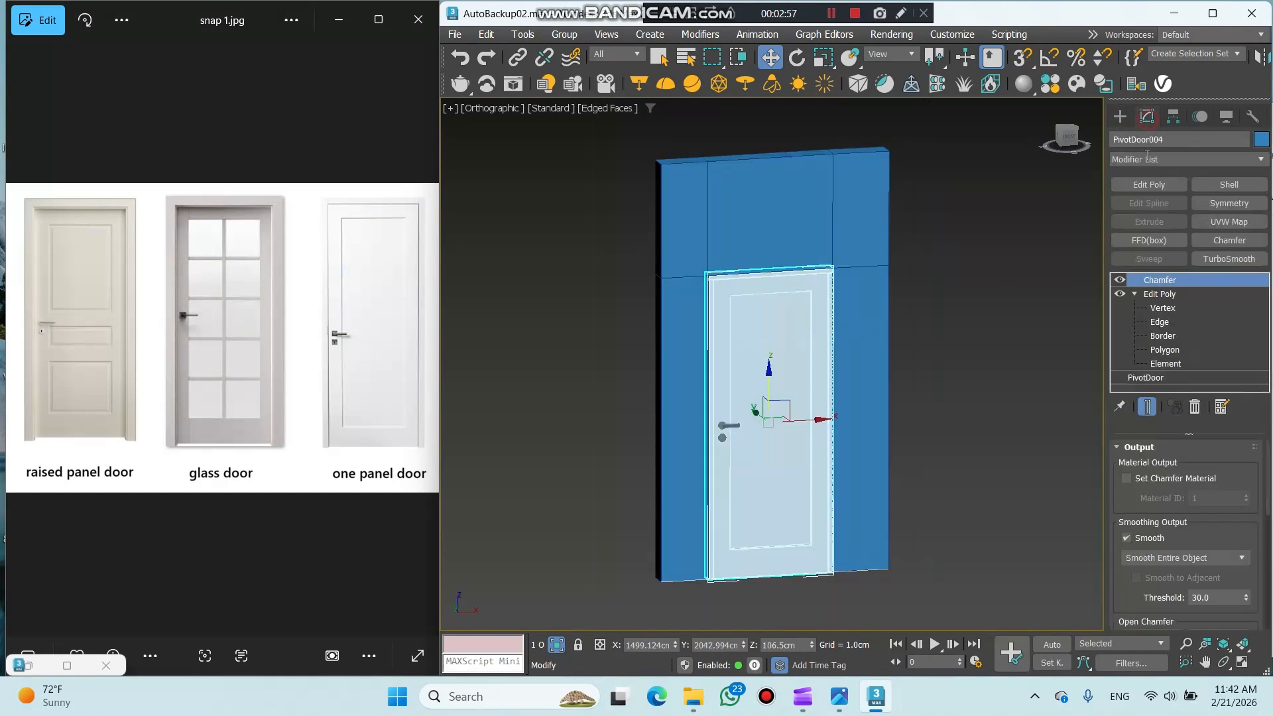
pyautogui.click(1147, 377)
pyautogui.click(930, 397)
pyautogui.moveTo(1138, 516)
pyautogui.mouseDown()
pyautogui.moveTo(1128, 382)
pyautogui.moveTo(1148, 284)
pyautogui.moveTo(1156, 500)
pyautogui.mouseUp()
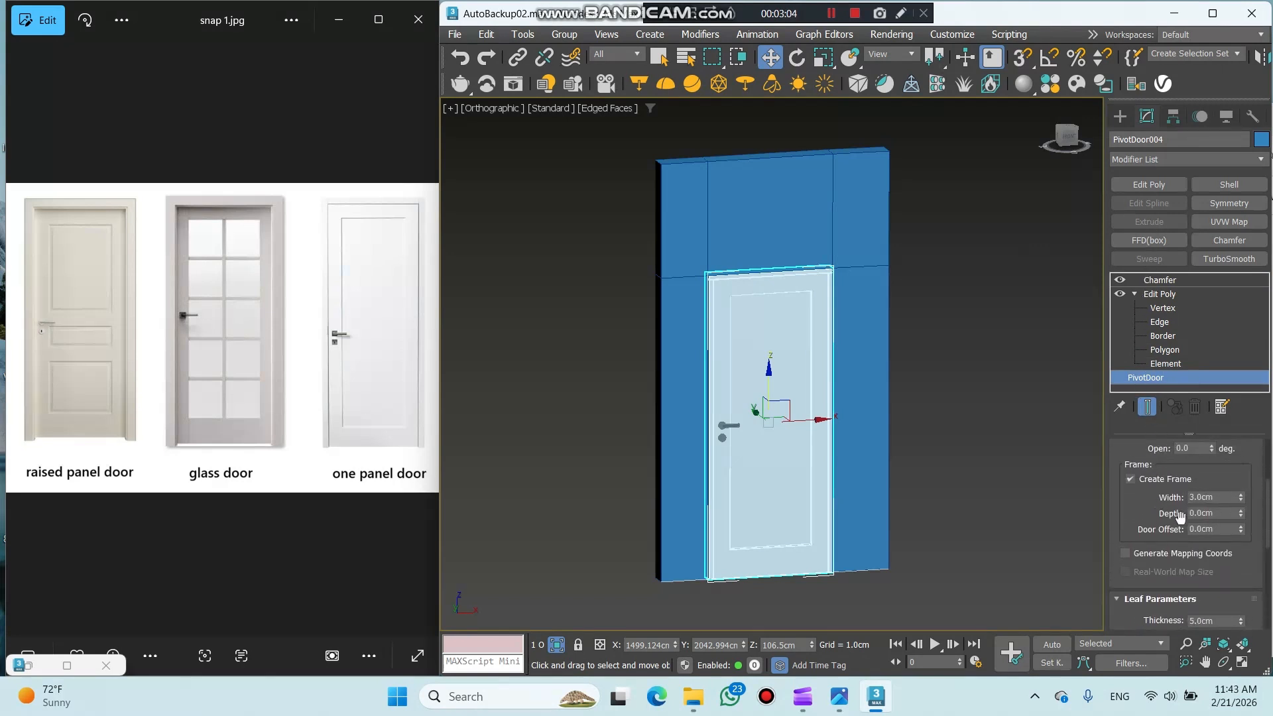
pyautogui.scroll(6, 773, 280)
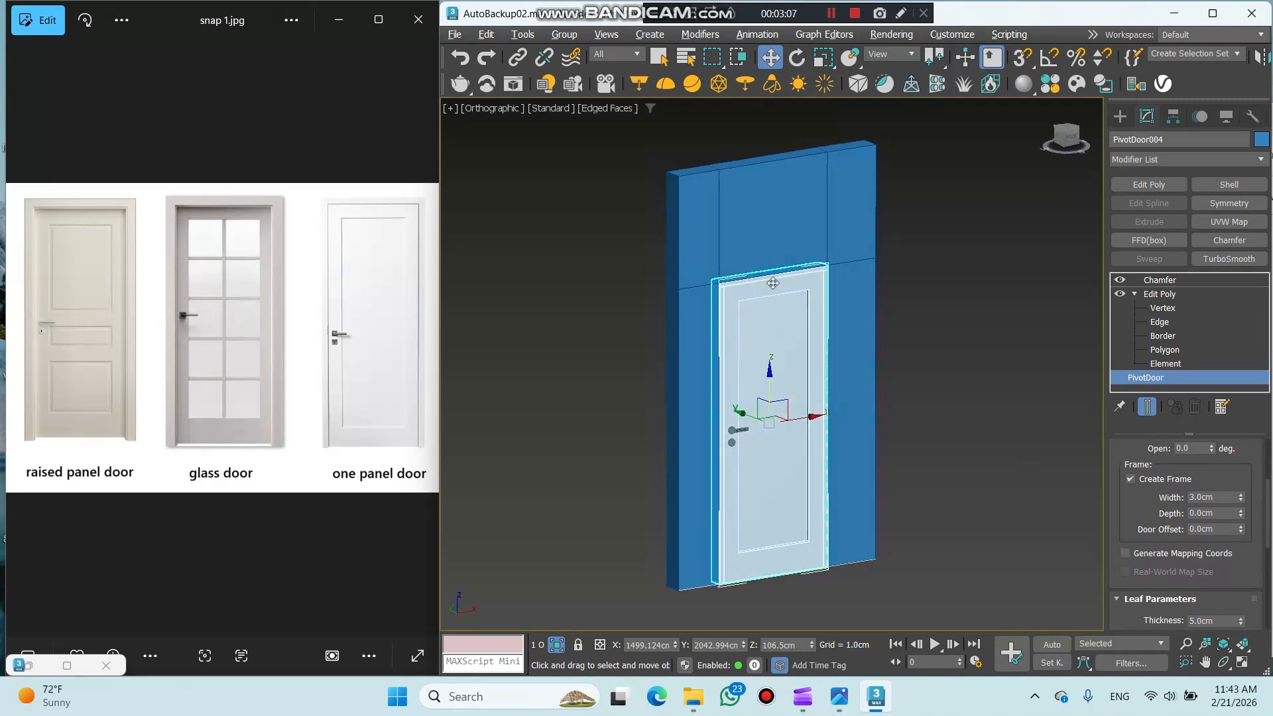
pyautogui.scroll(4, 773, 279)
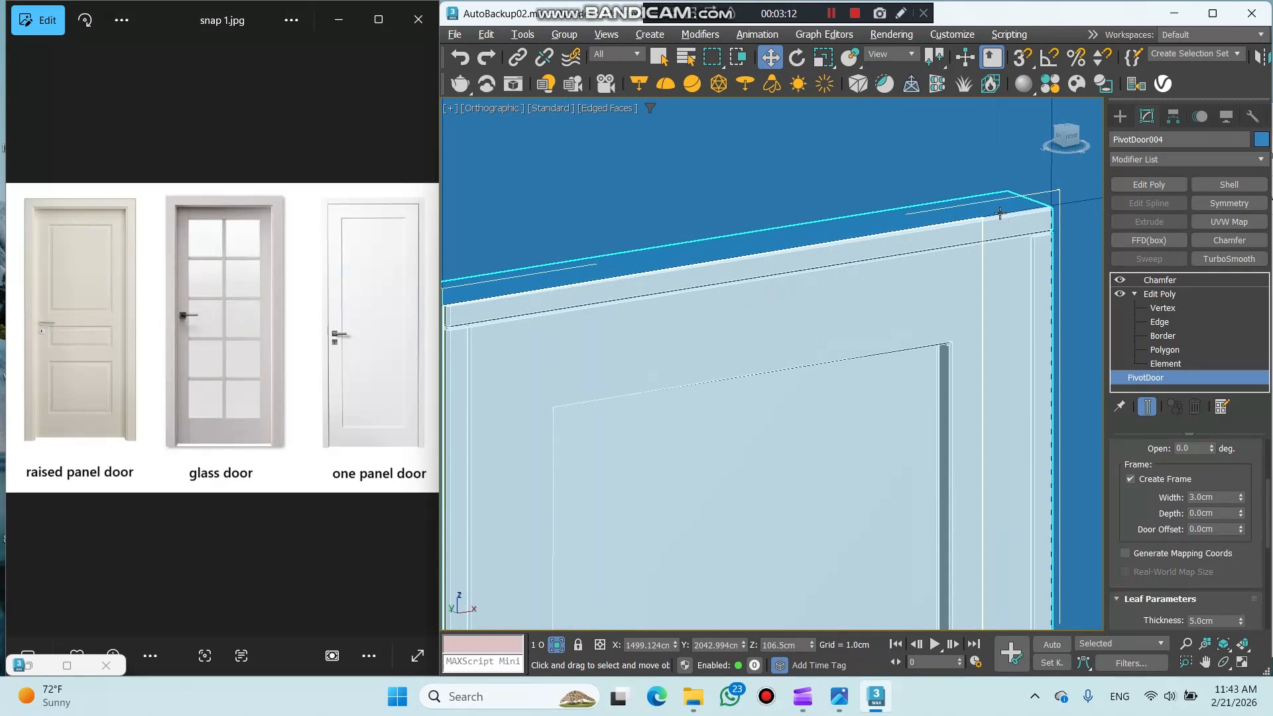
pyautogui.doubleClick(1194, 514)
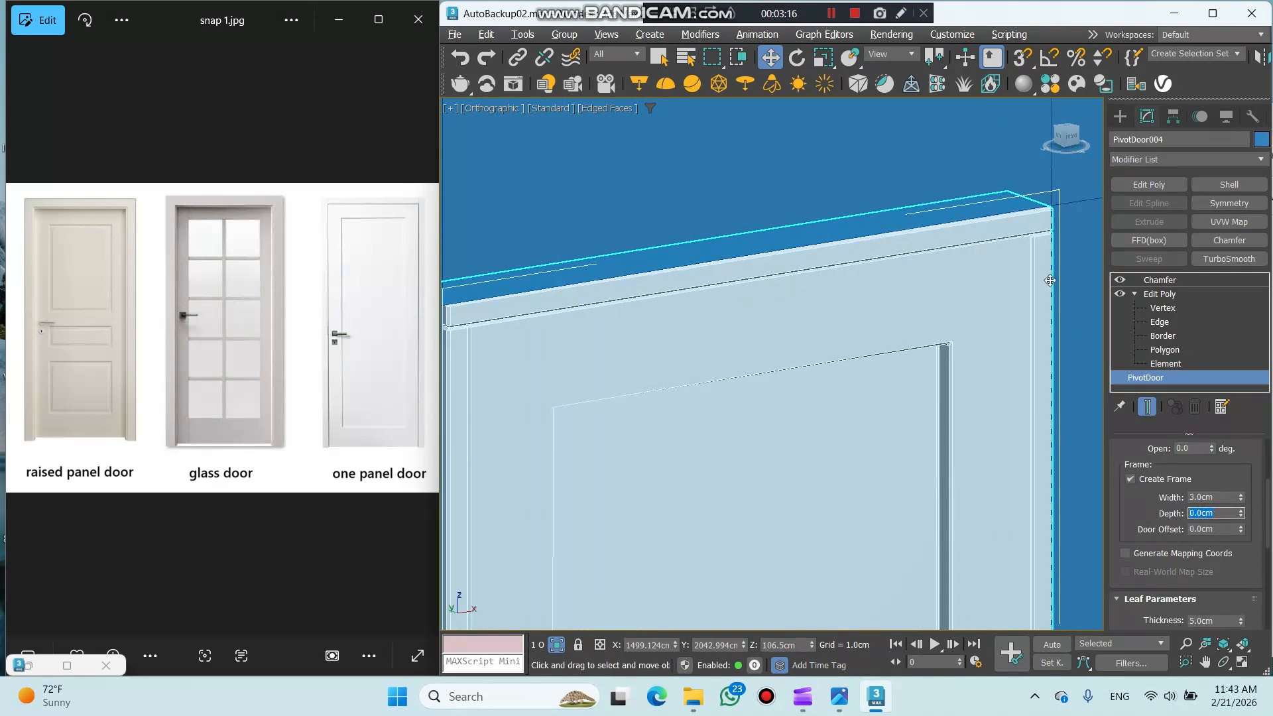
pyautogui.press('Return')
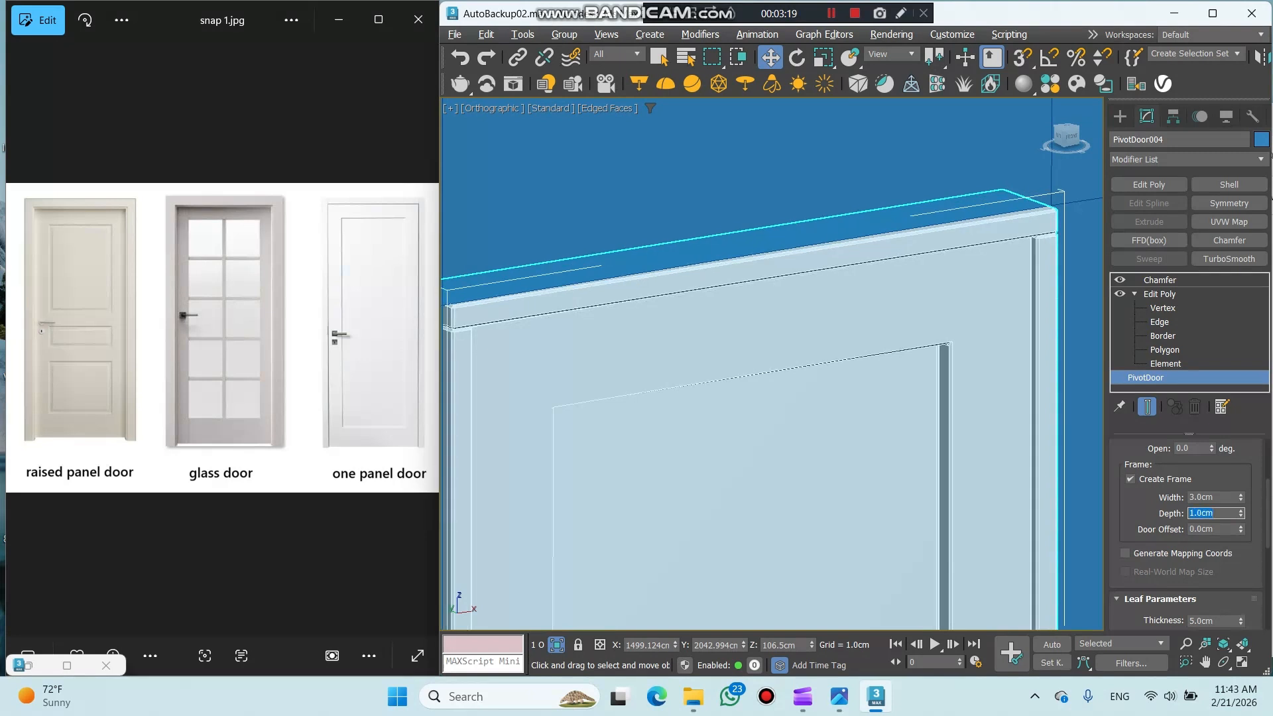
pyautogui.scroll(4, 1087, 183)
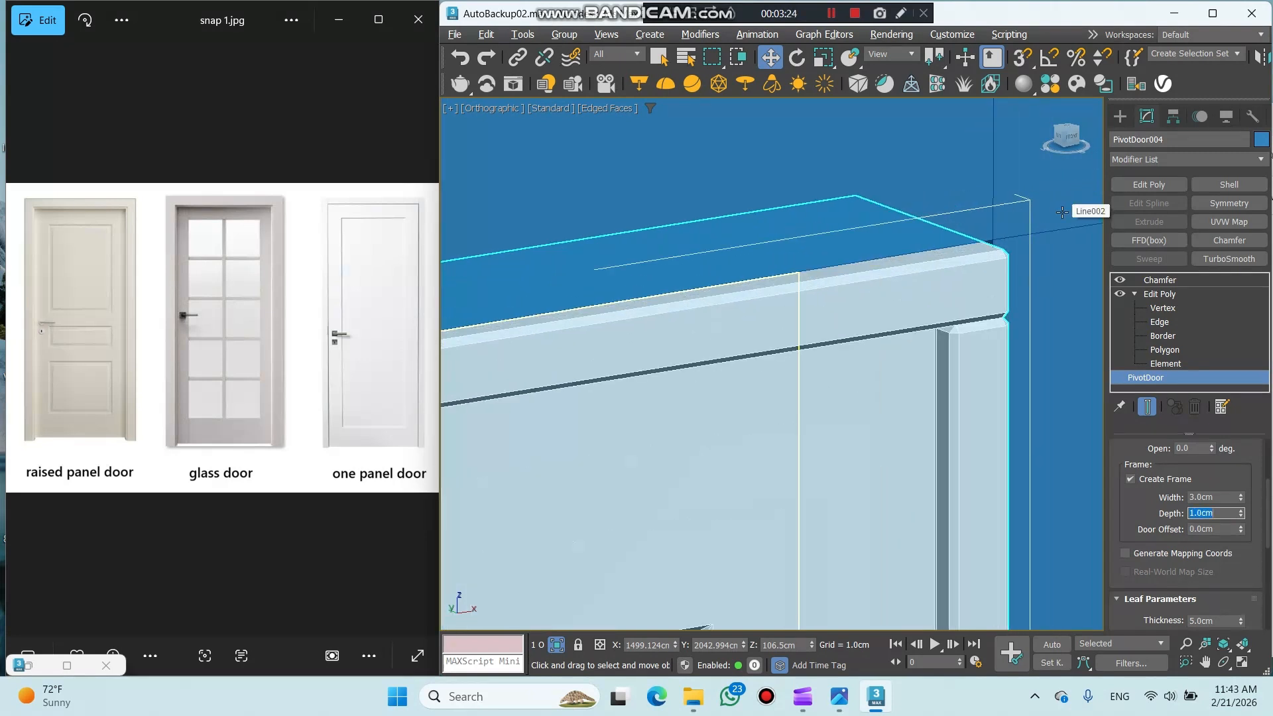
pyautogui.click(1121, 117)
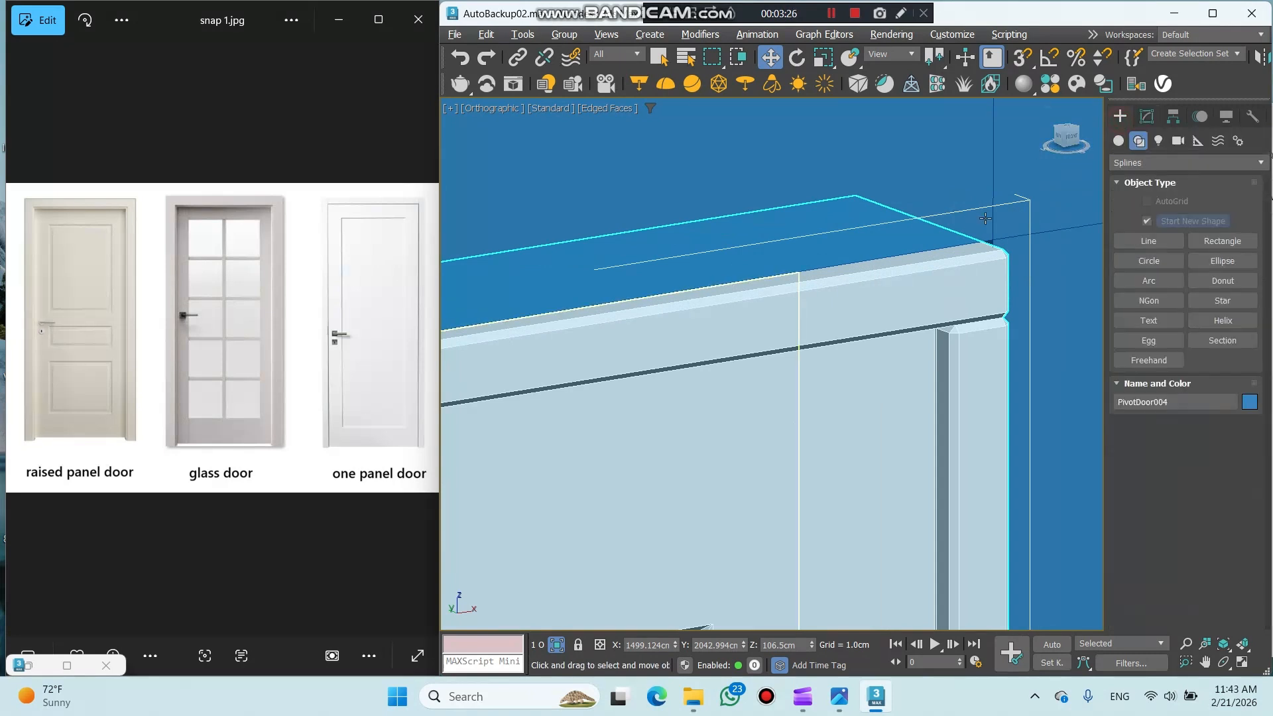
pyautogui.scroll(-6, 986, 227)
pyautogui.click(957, 252)
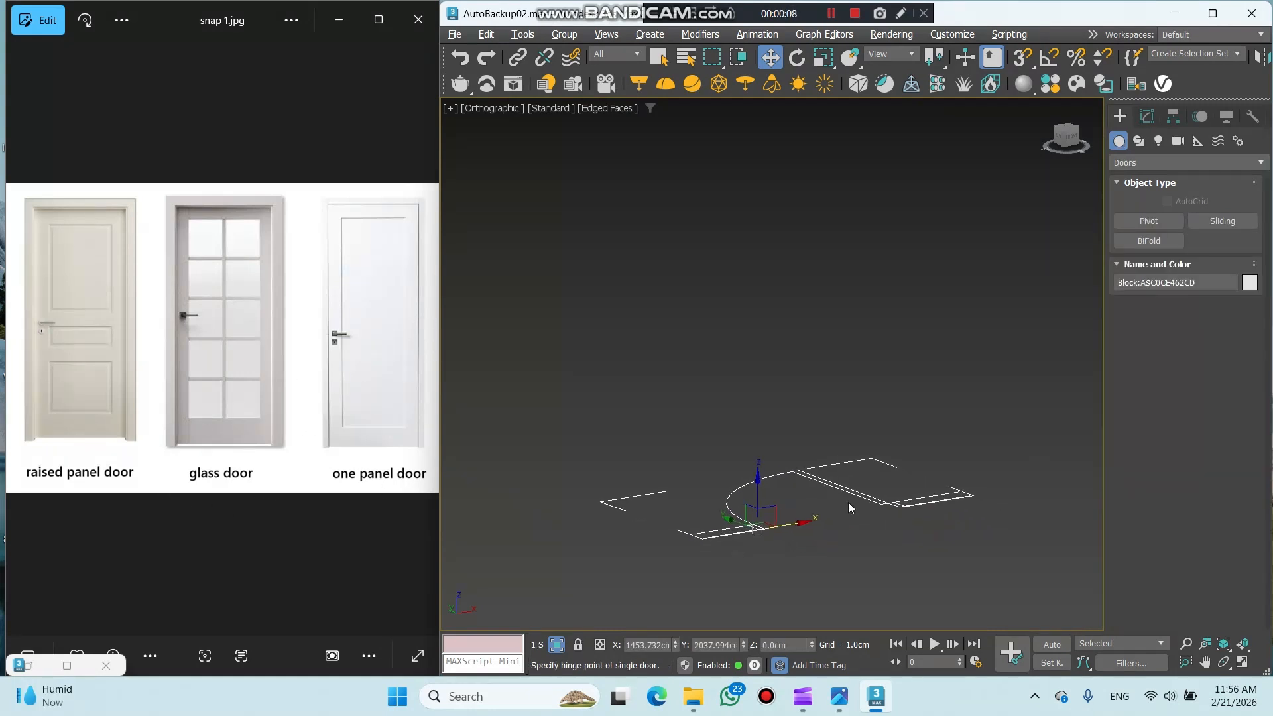
# Draw a pivot door snapped to the plan block's door opening, 82 cm wide, 10 cm deep and about 101 cm high.
pyautogui.keyDown('alt'); pyautogui.moveTo(852, 543); pyautogui.dragTo(821, 548, button='middle'); pyautogui.keyUp('alt')
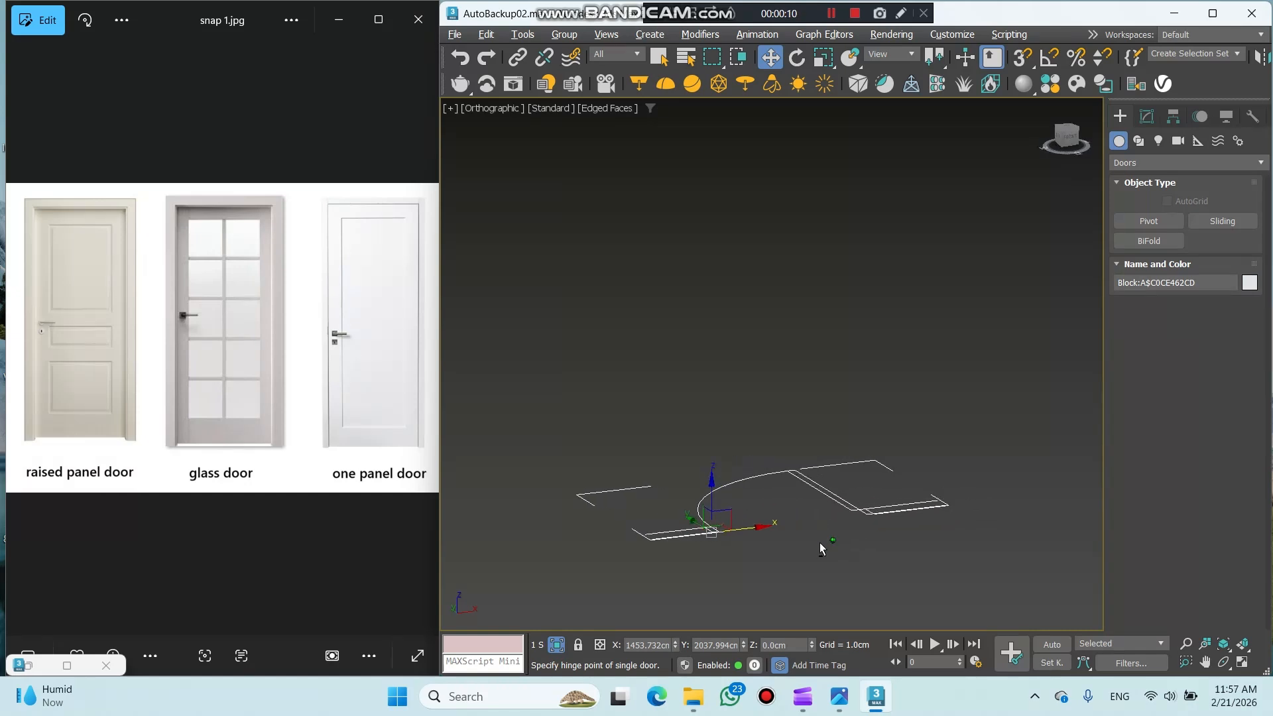
pyautogui.click(1150, 223)
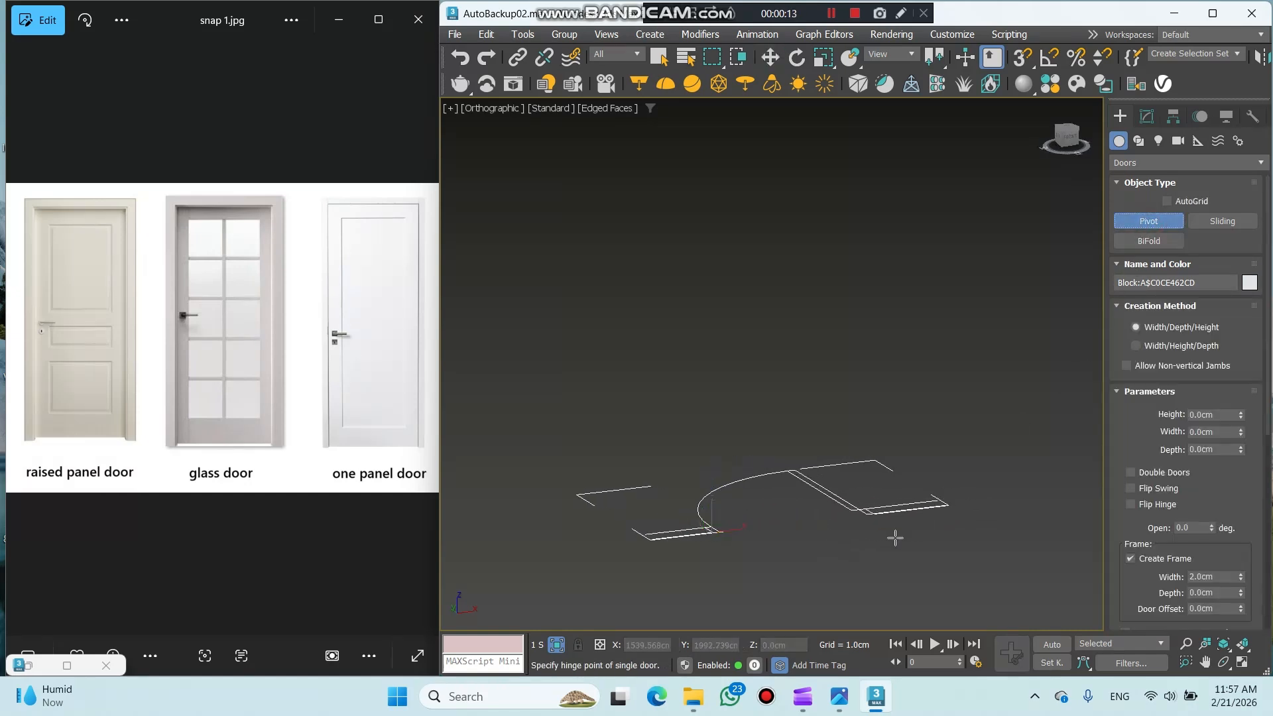
pyautogui.scroll(2, 853, 524)
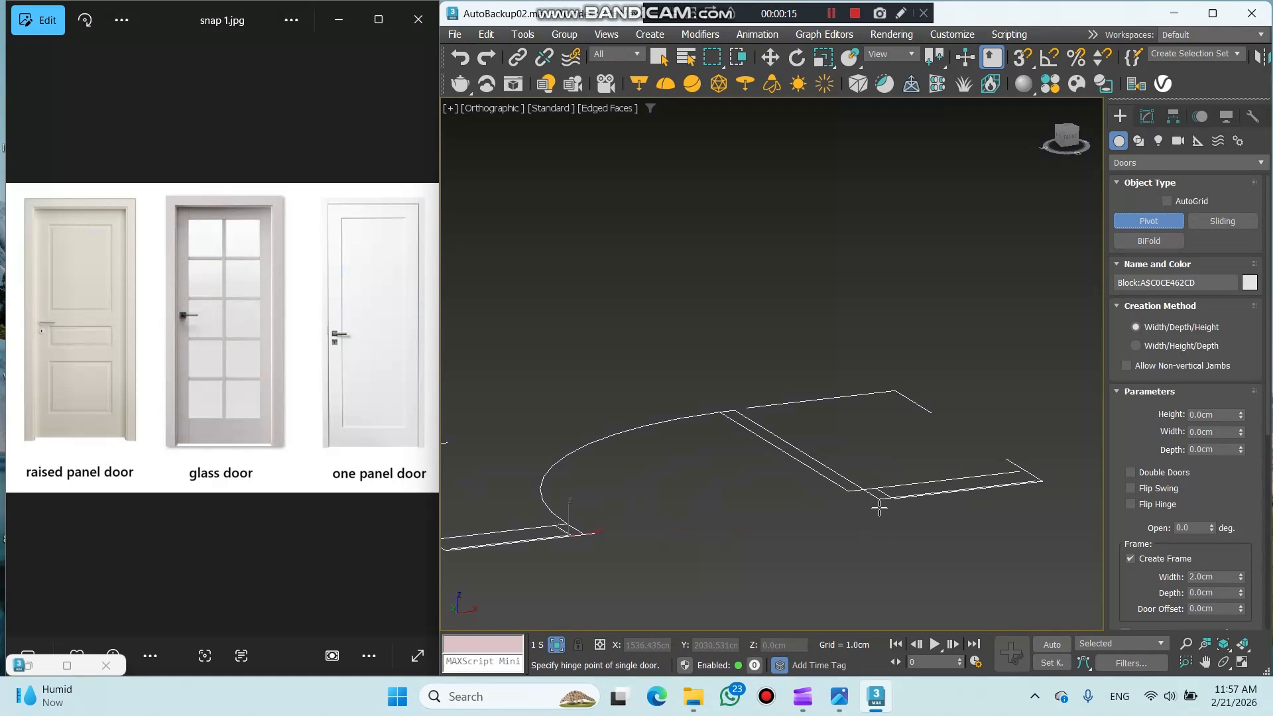
pyautogui.press('s')
pyautogui.moveTo(882, 495); pyautogui.dragTo(605, 532)
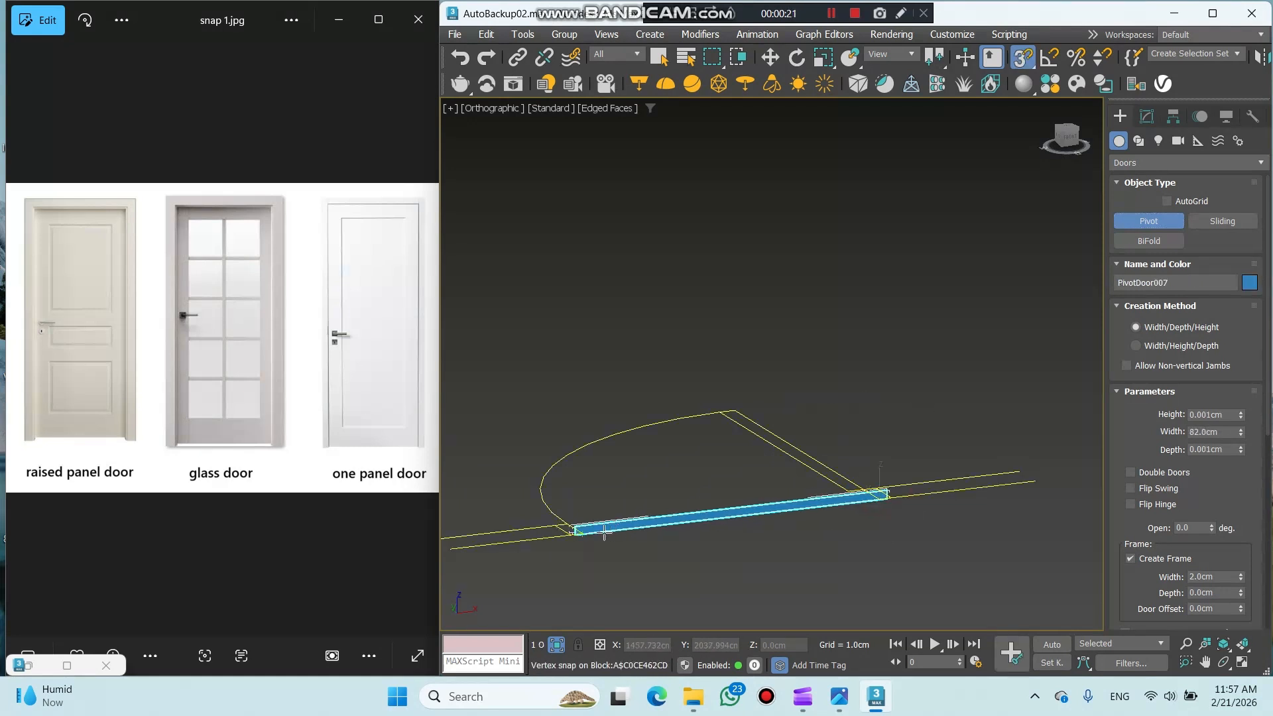
pyautogui.click(567, 521)
pyautogui.click(588, 120)
pyautogui.scroll(-3, 623, 170)
pyautogui.moveTo(656, 279); pyautogui.dragTo(706, 504, button='middle')
# Set the new pivot door's height to 200 cm and its opening angle to 20 degrees.
pyautogui.click(1146, 118)
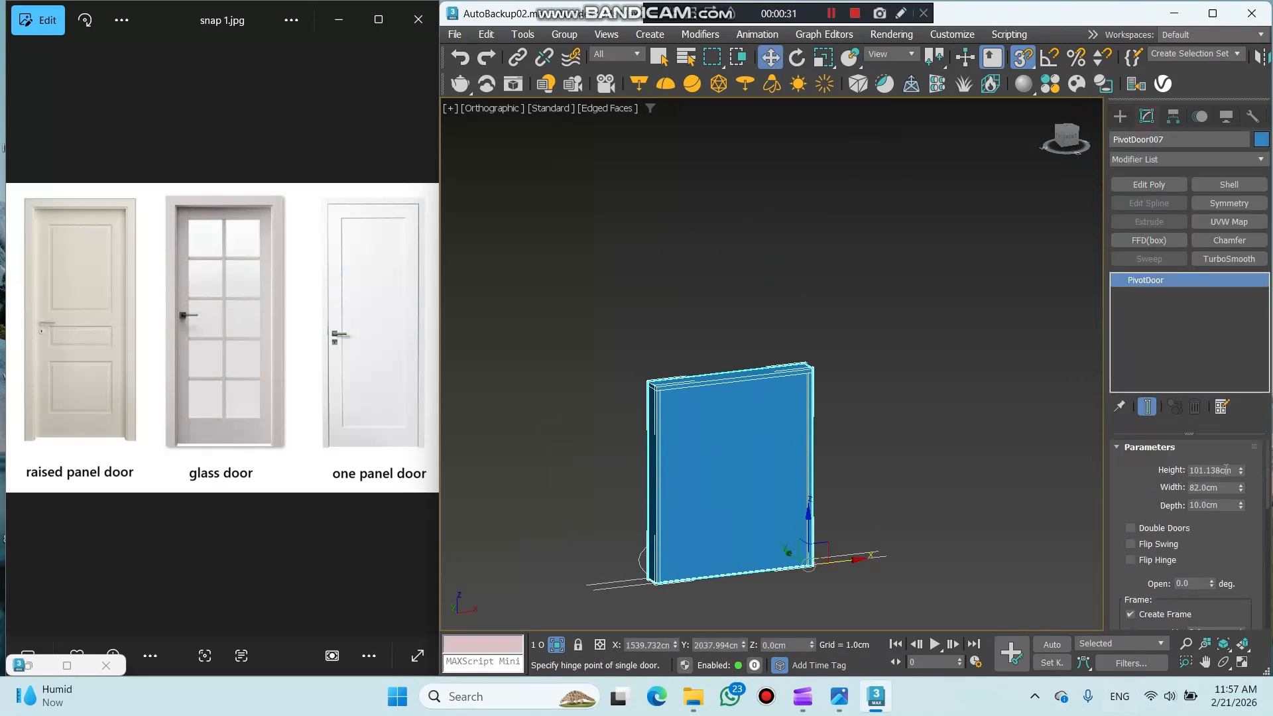
pyautogui.doubleClick(1227, 470)
pyautogui.write('200')
pyautogui.press('Return')
pyautogui.scroll(-2, 1155, 406)
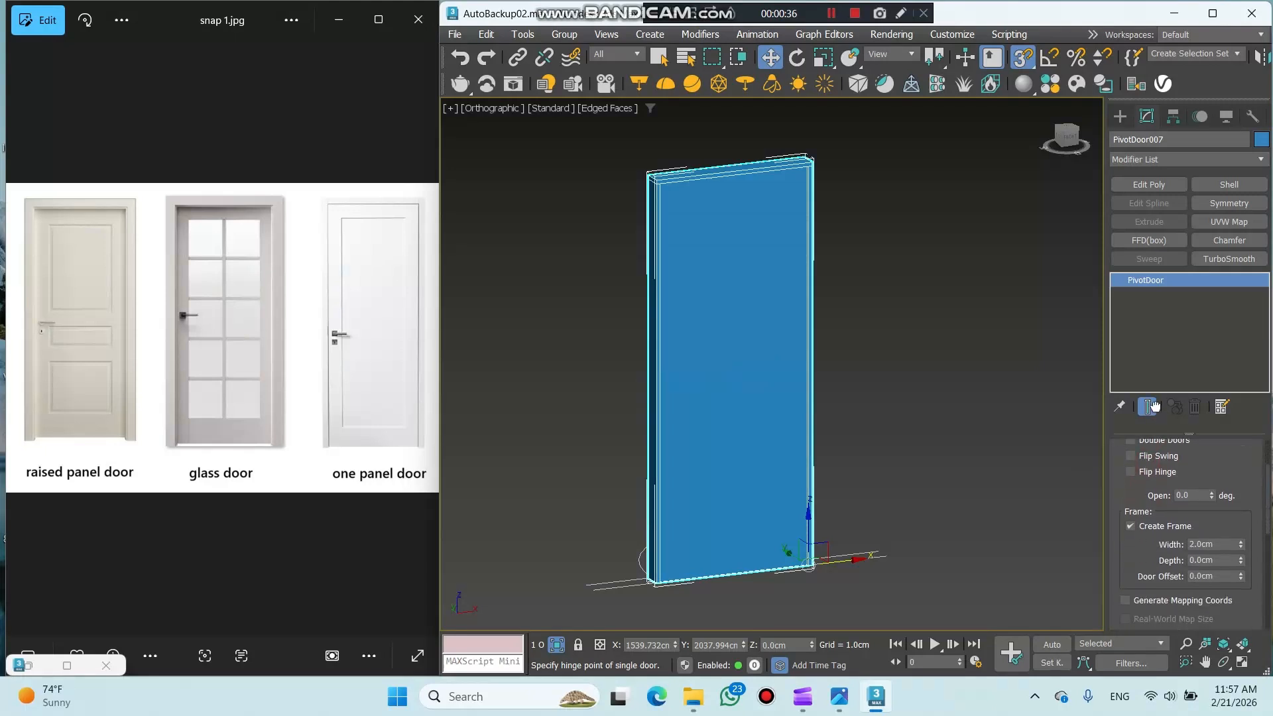
pyautogui.doubleClick(1192, 496)
pyautogui.write('20')
pyautogui.press('Return')
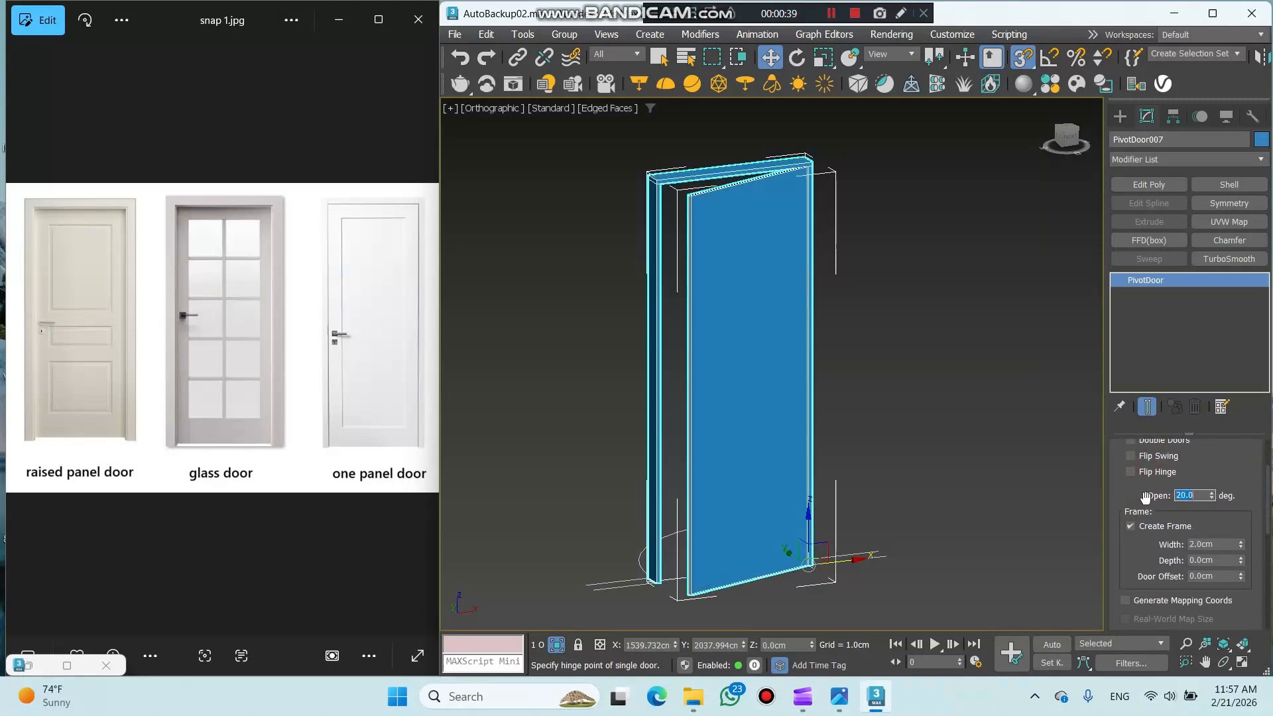
# Set the pivot door's frame width to 3 cm.
pyautogui.scroll(-1, 1144, 557)
pyautogui.doubleClick(1204, 511)
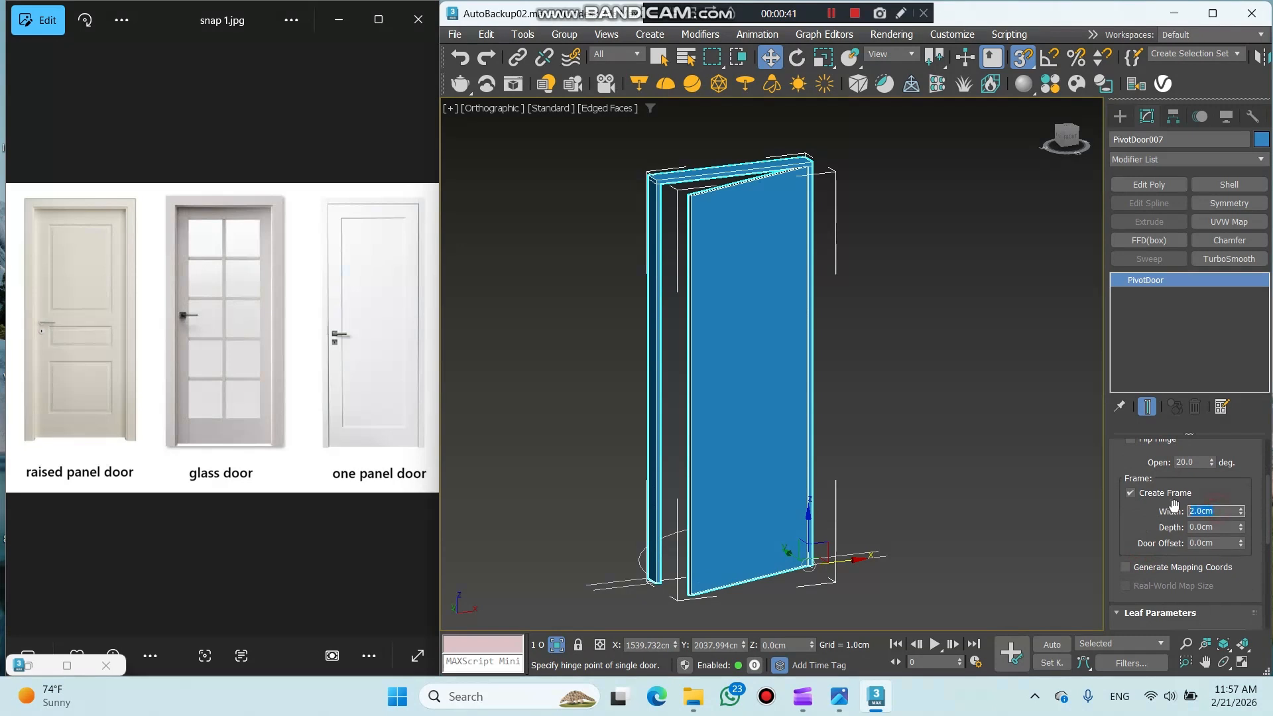
pyautogui.write('3')
pyautogui.press('Return')
pyautogui.scroll(5, 655, 579)
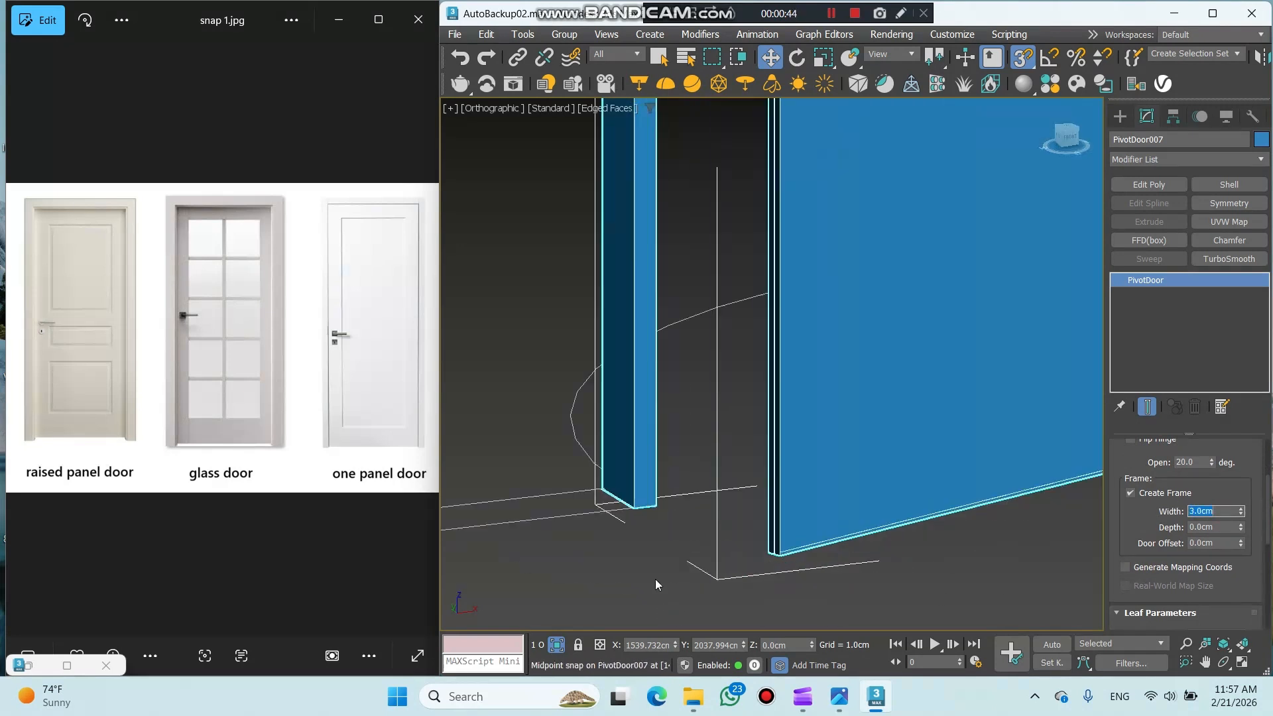
pyautogui.scroll(-6, 842, 570)
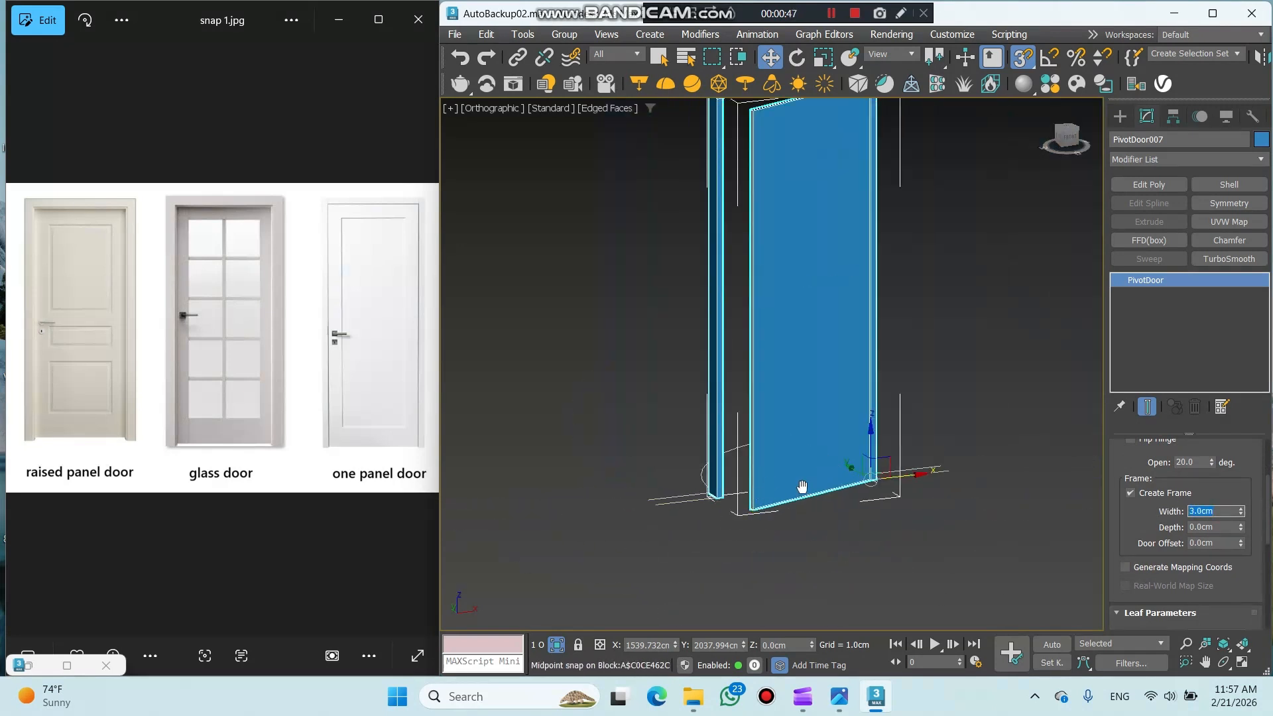
# Set the door offset within the frame to 5 cm.
pyautogui.moveTo(1157, 524); pyautogui.dragTo(1151, 471)
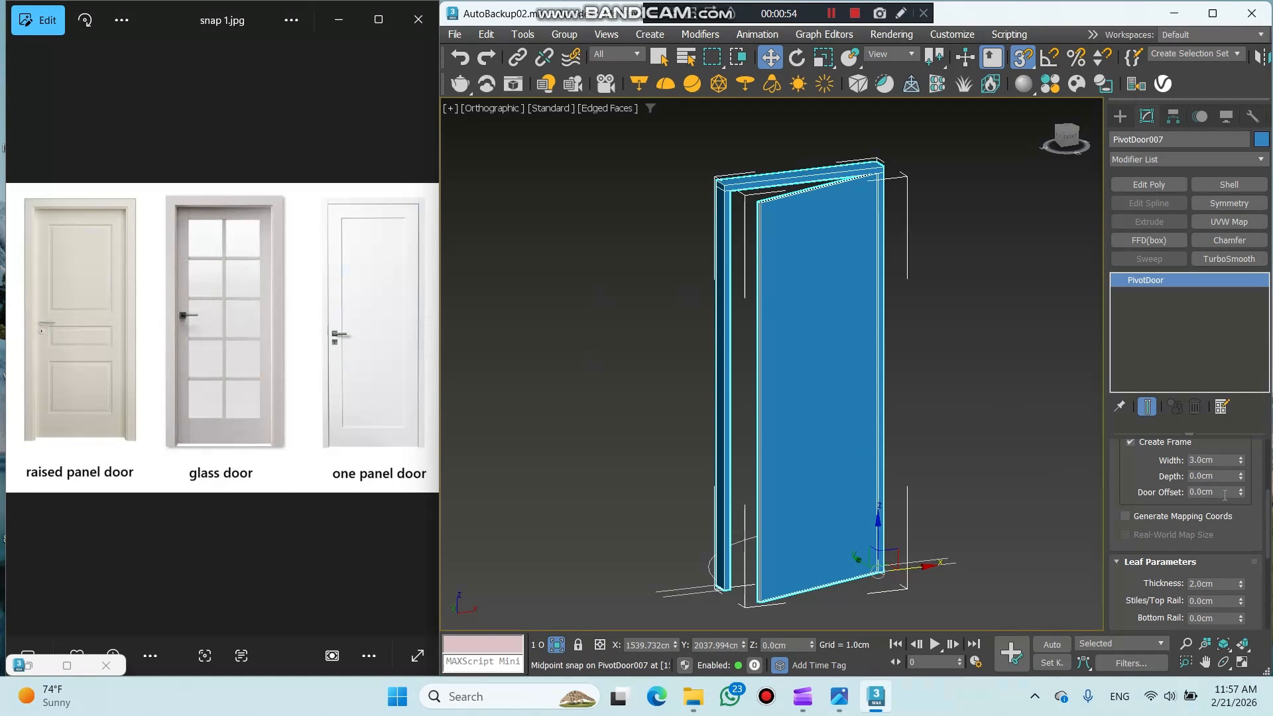
pyautogui.scroll(5, 902, 162)
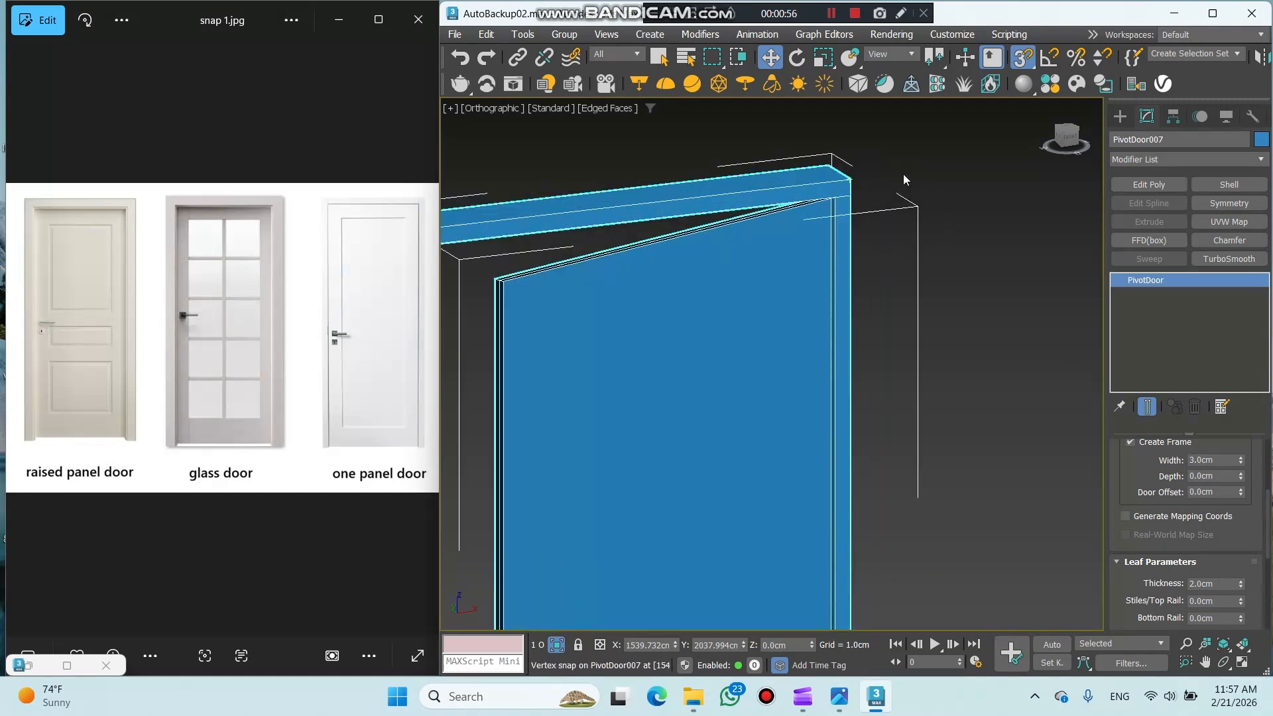
pyautogui.doubleClick(1217, 492)
pyautogui.write('5')
pyautogui.press('Return')
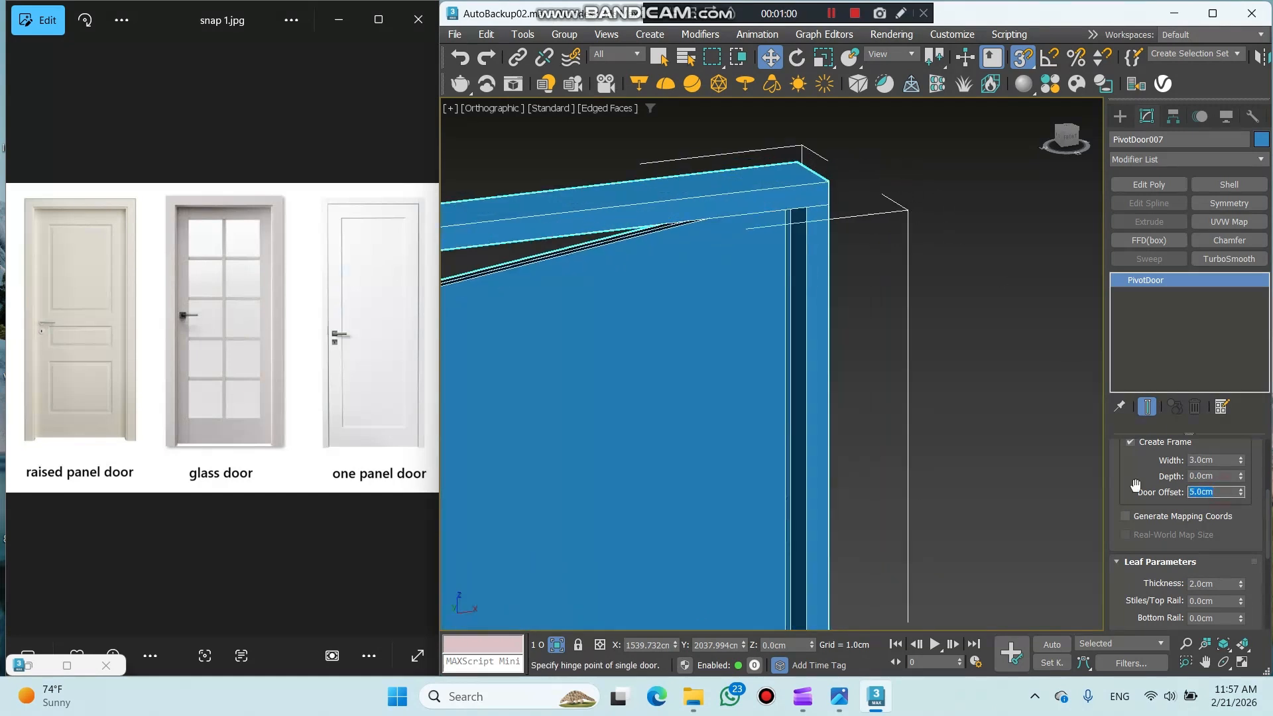
pyautogui.scroll(-5, 941, 394)
pyautogui.moveTo(930, 321); pyautogui.dragTo(903, 205, button='middle')
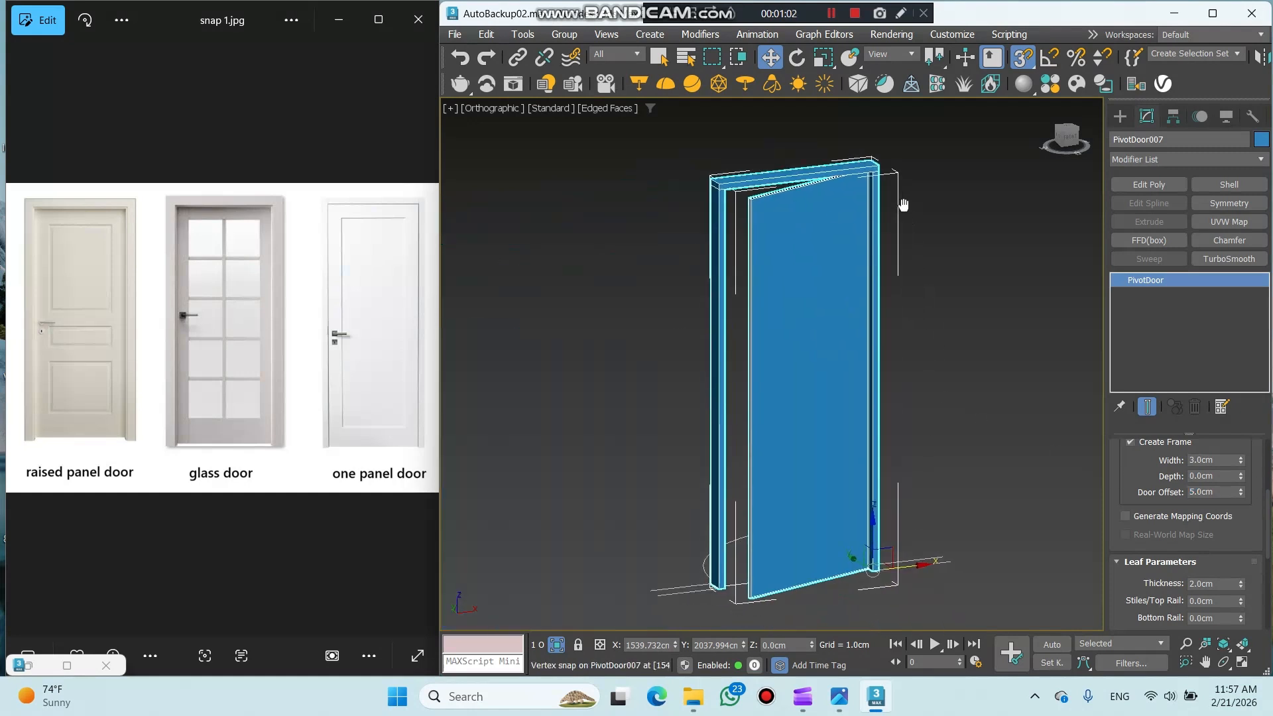
# Set the door leaf's thickness to 4 cm.
pyautogui.moveTo(1133, 577); pyautogui.dragTo(1133, 482)
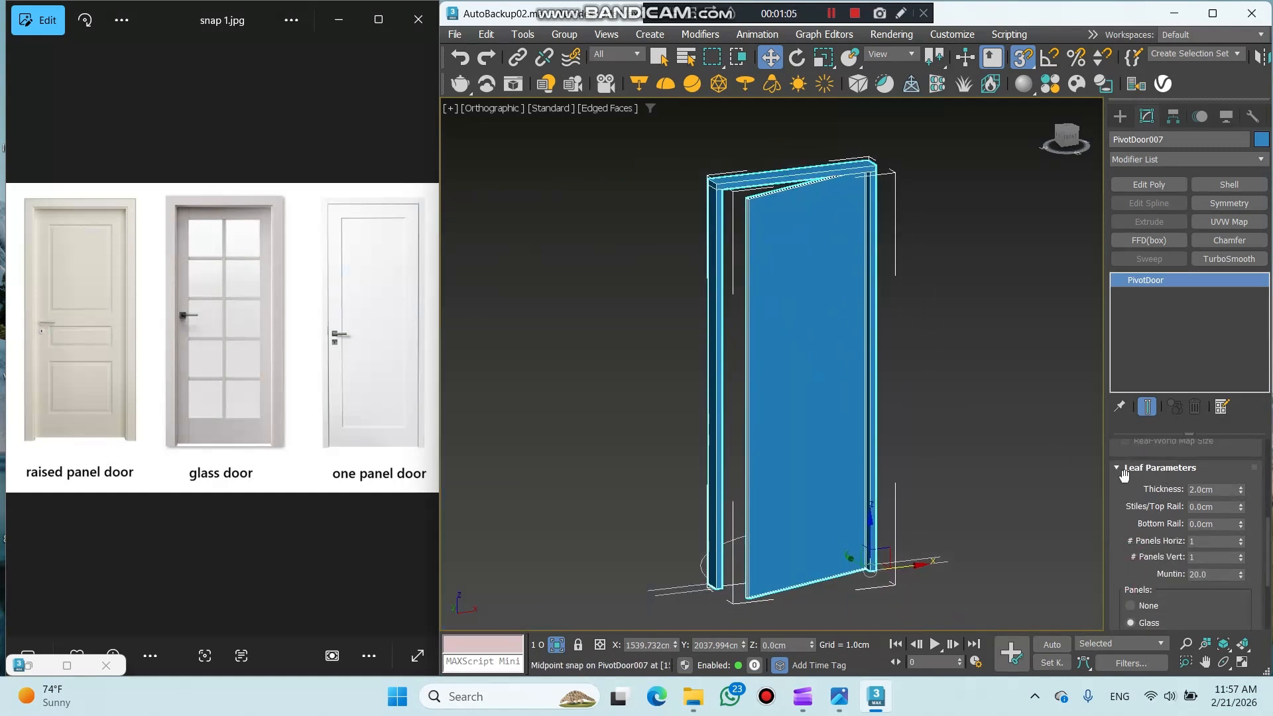
pyautogui.doubleClick(1219, 491)
pyautogui.write('4')
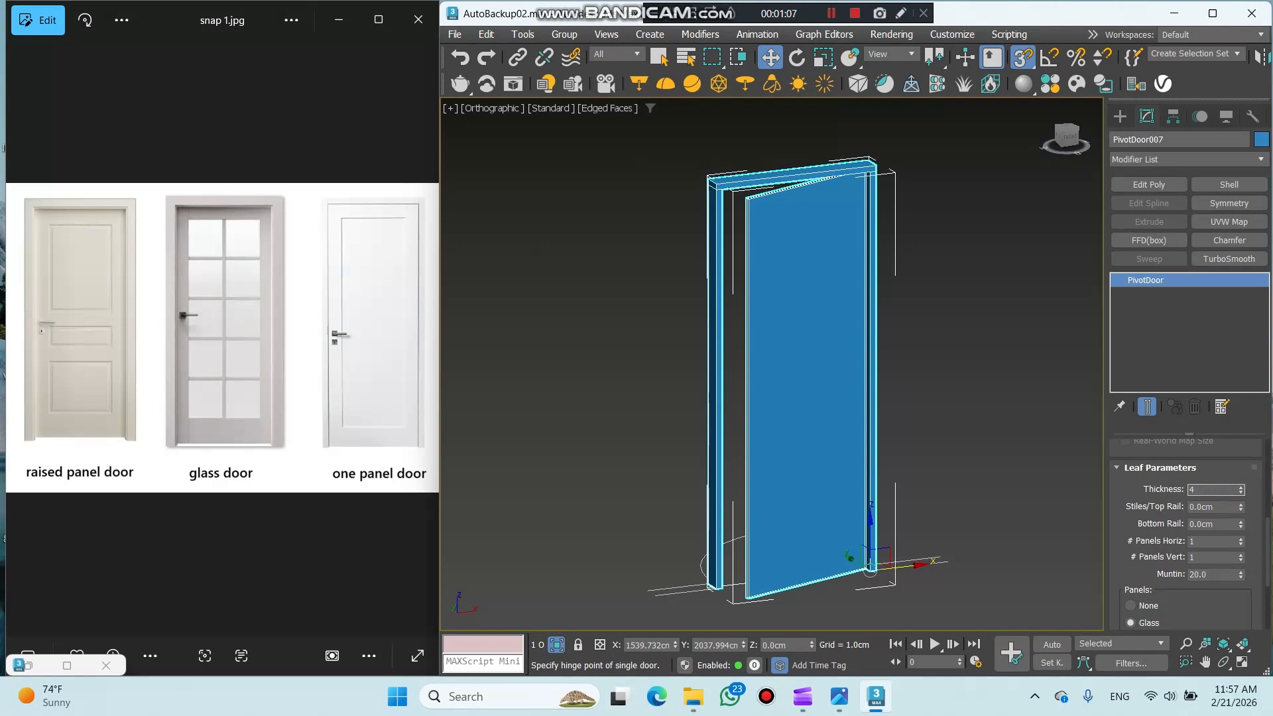
pyautogui.press('Return')
# Set the leaf's stiles and top rail to 12 cm and its bottom rail to 18 cm.
pyautogui.doubleClick(1201, 508)
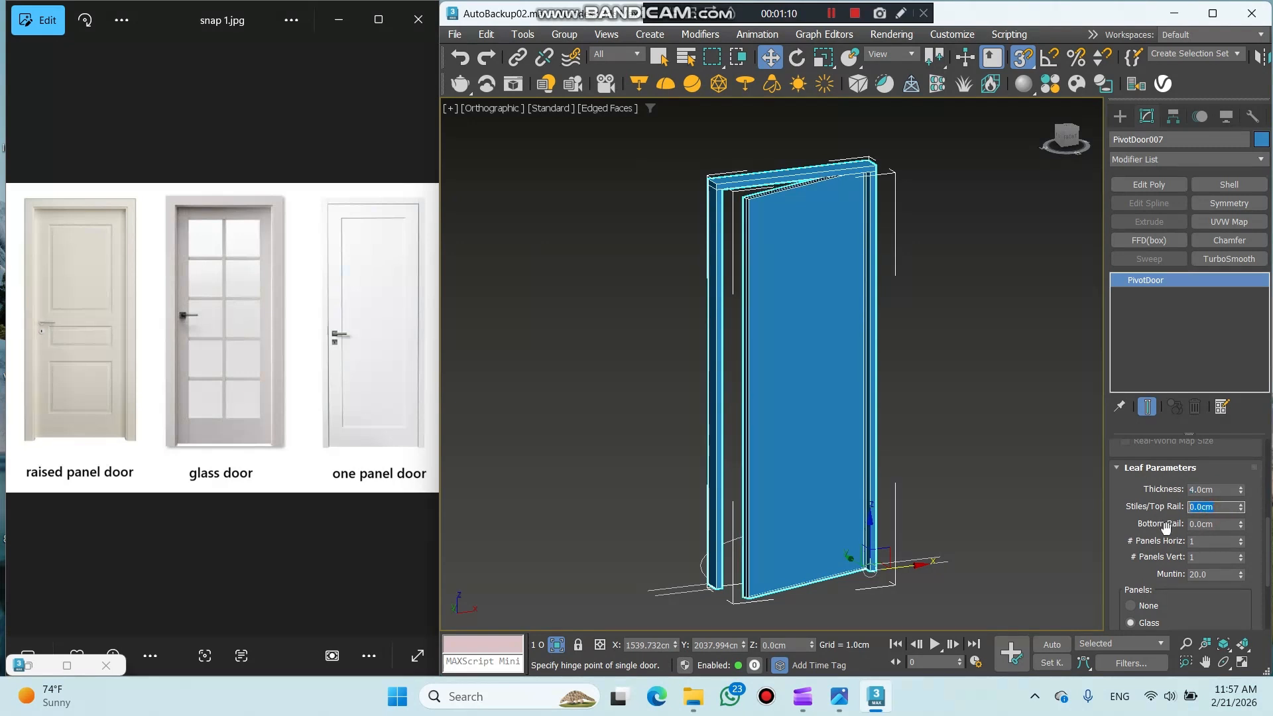
pyautogui.write('12')
pyautogui.doubleClick(1217, 525)
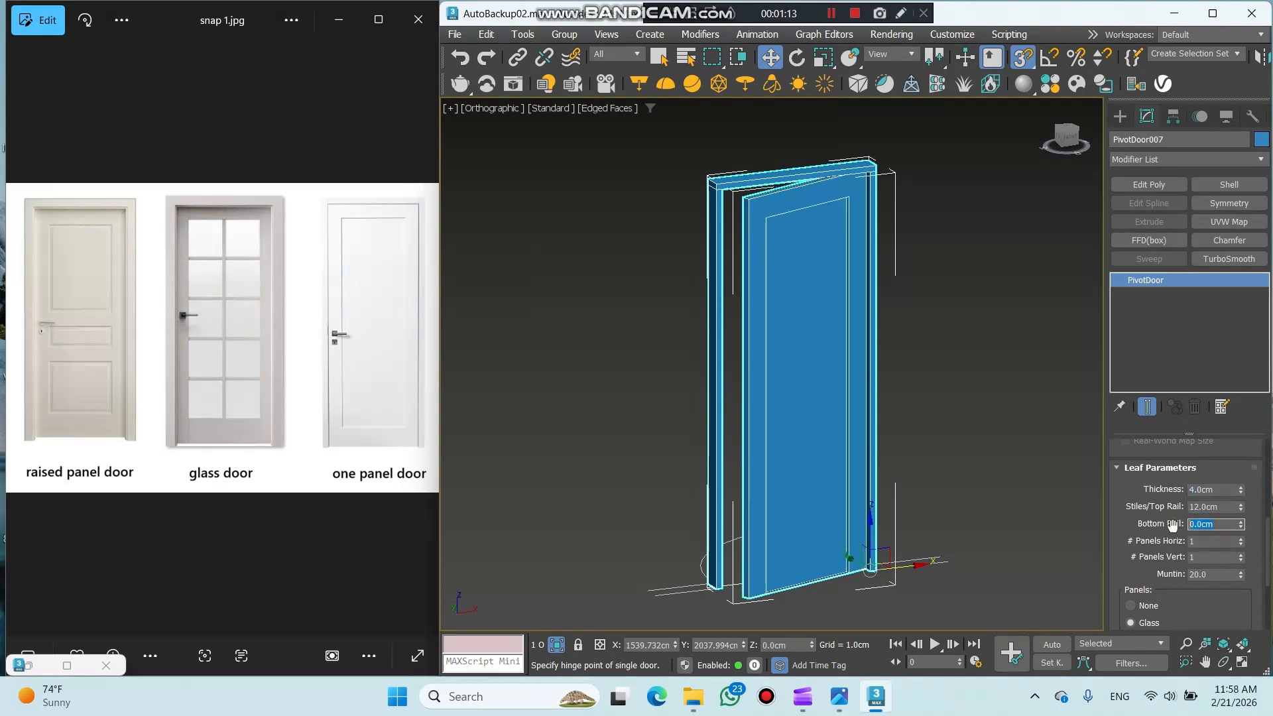
pyautogui.write('18')
pyautogui.press('Return')
# Divide the leaf into 2 panels horizontally and 5 vertically, with a muntin value of 20.
pyautogui.click(1243, 538)
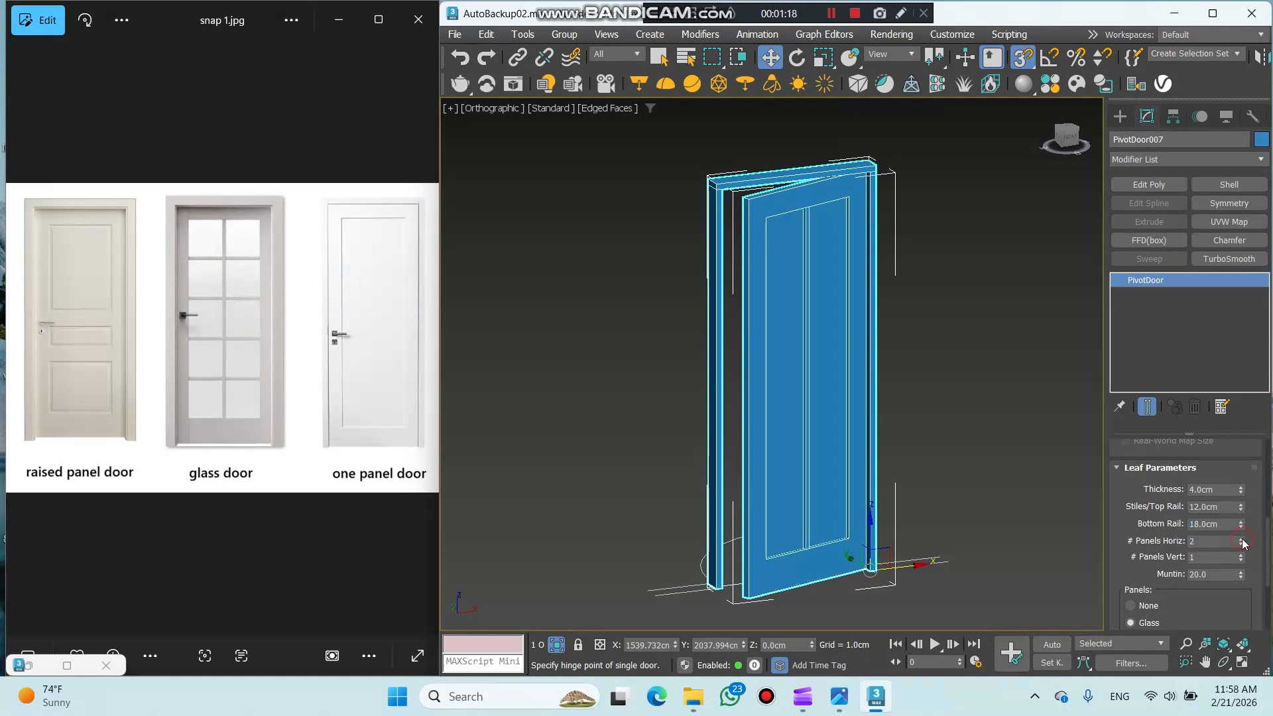
pyautogui.click(1242, 555)
pyautogui.click(1242, 554)
pyautogui.click(1242, 554)
pyautogui.click(1242, 554)
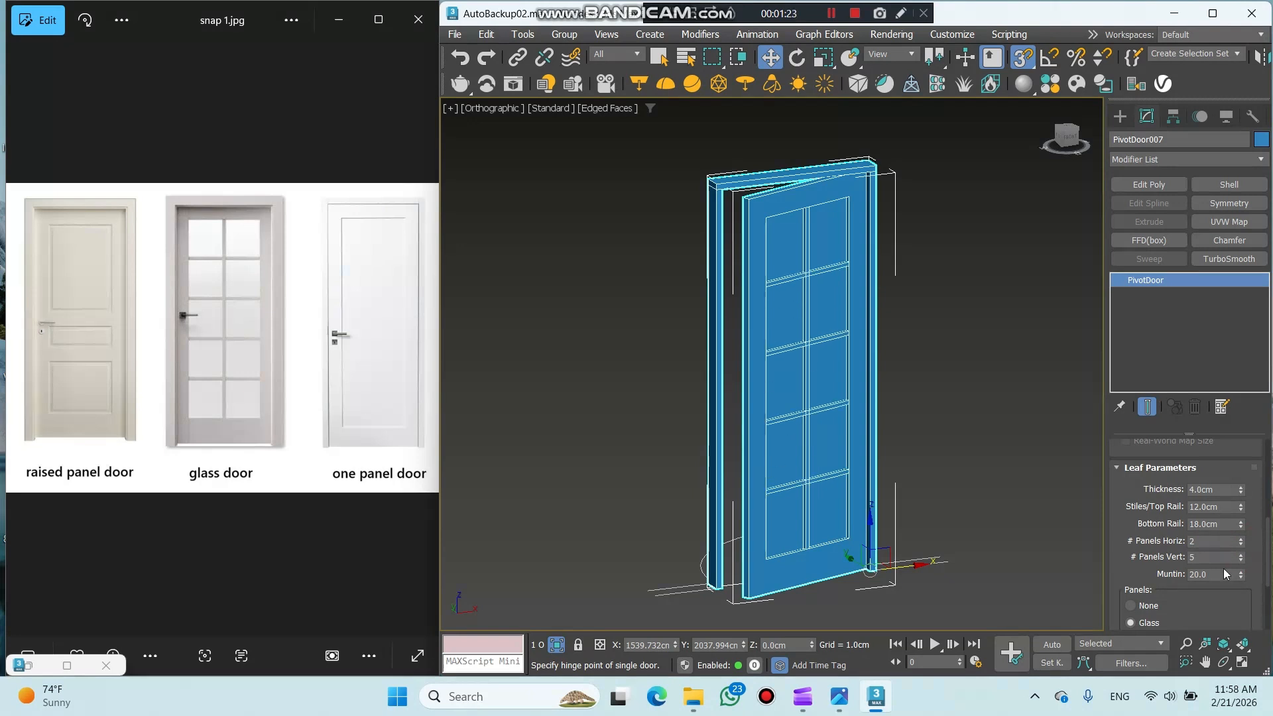
pyautogui.doubleClick(1220, 573)
pyautogui.write('20')
pyautogui.moveTo(1171, 565); pyautogui.dragTo(1128, 483)
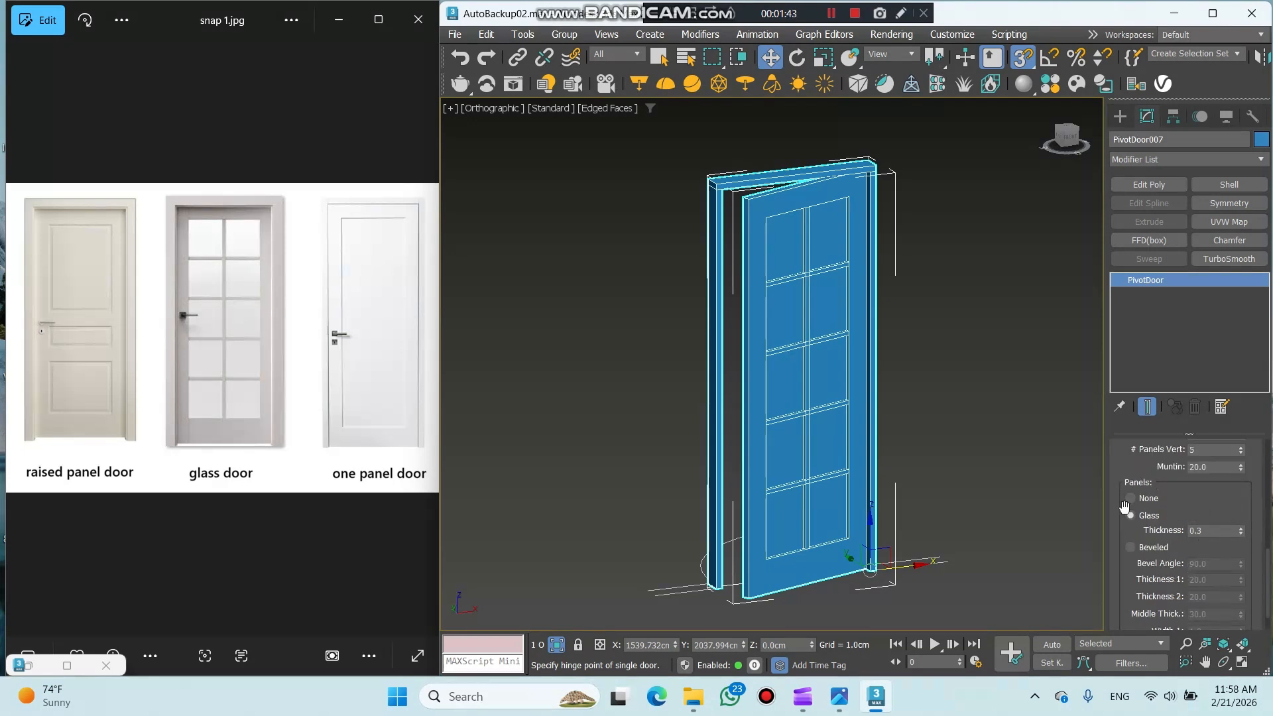
# Add an Edit Poly modifier to the door and hide the frame's top crosspiece at element level.
pyautogui.click(1148, 187)
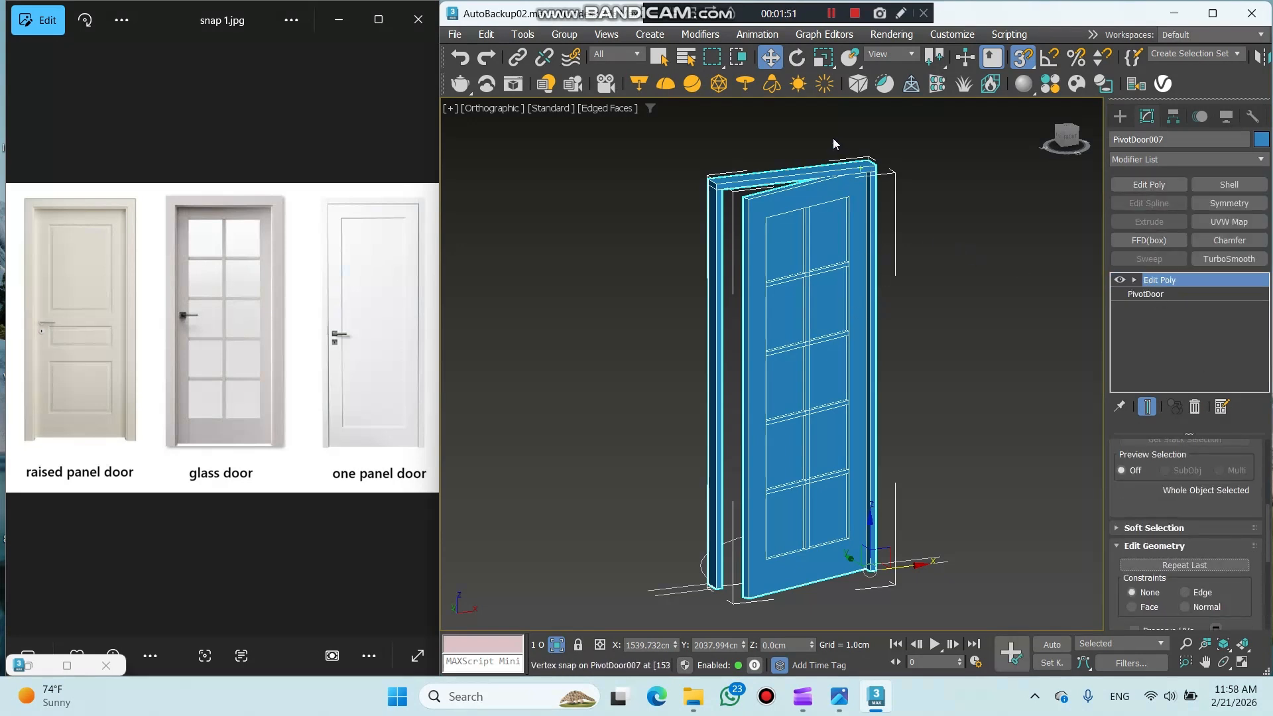
pyautogui.scroll(5, 833, 138)
pyautogui.click(1135, 280)
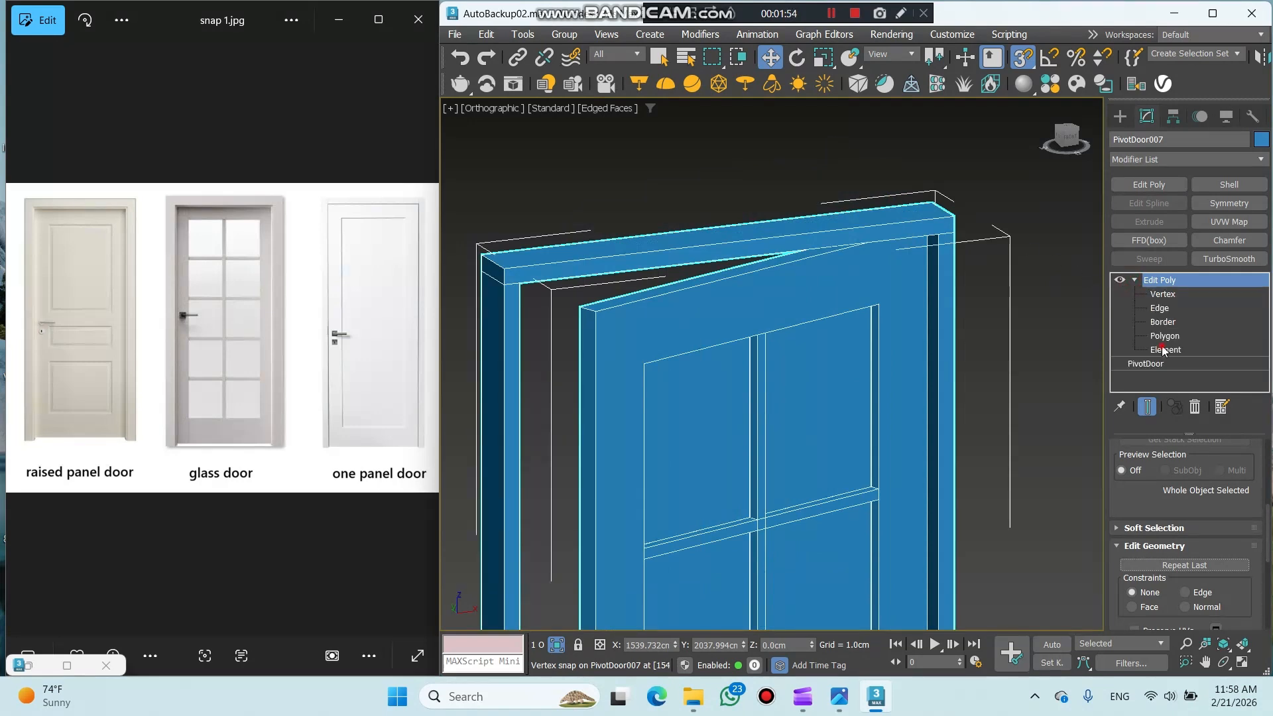
pyautogui.click(1164, 350)
pyautogui.click(716, 246)
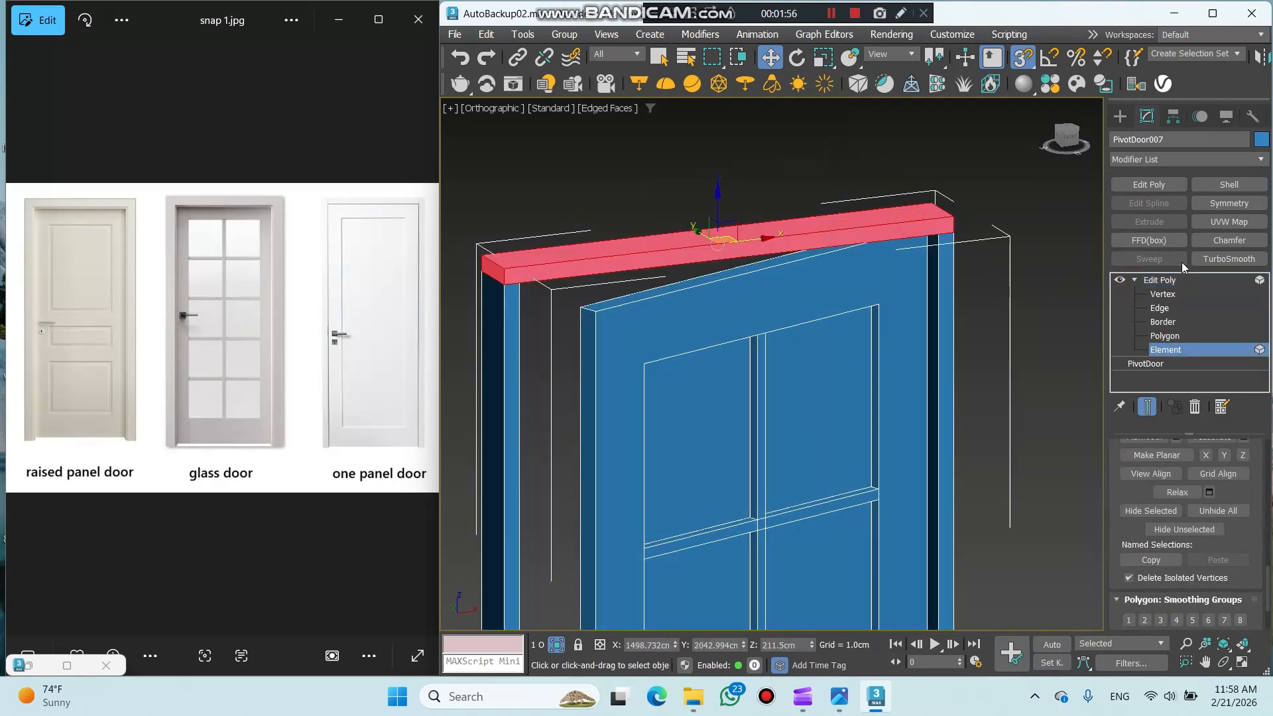
pyautogui.scroll(5, 1234, 488)
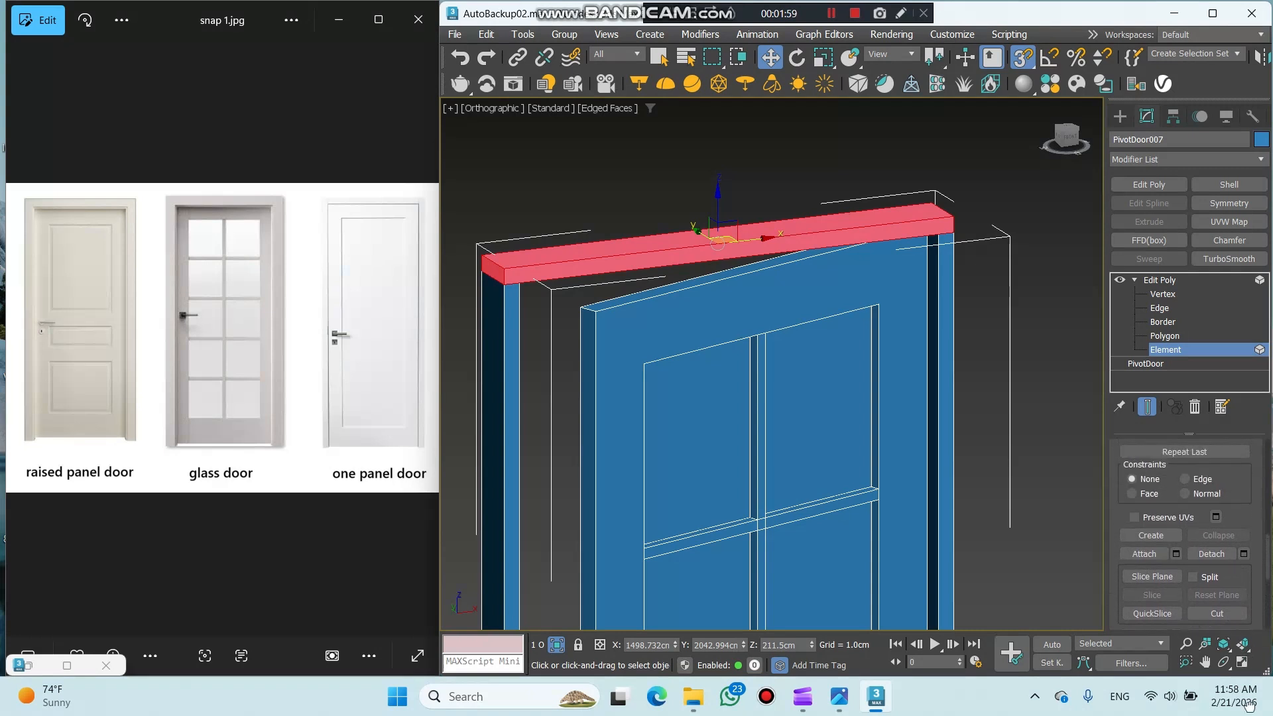
pyautogui.scroll(-5, 1227, 530)
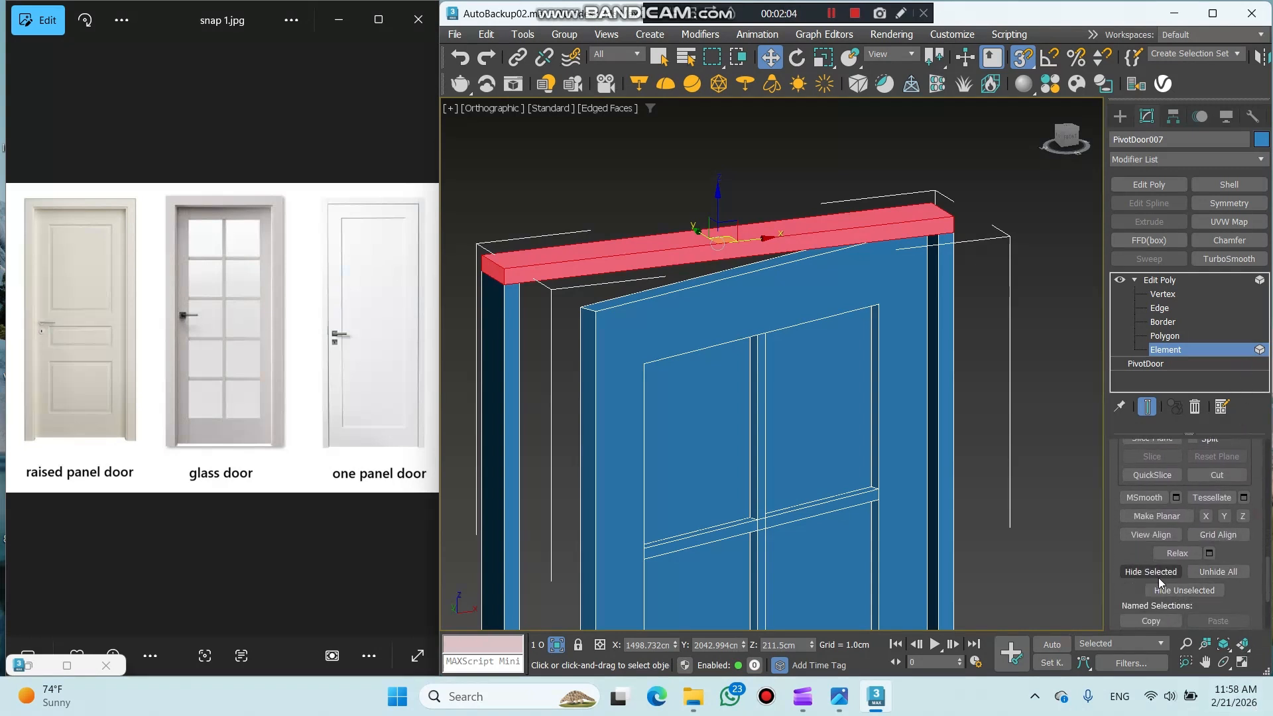
pyautogui.click(1152, 571)
# Cap the open borders at the upper ends of both vertical frame posts.
pyautogui.click(1164, 322)
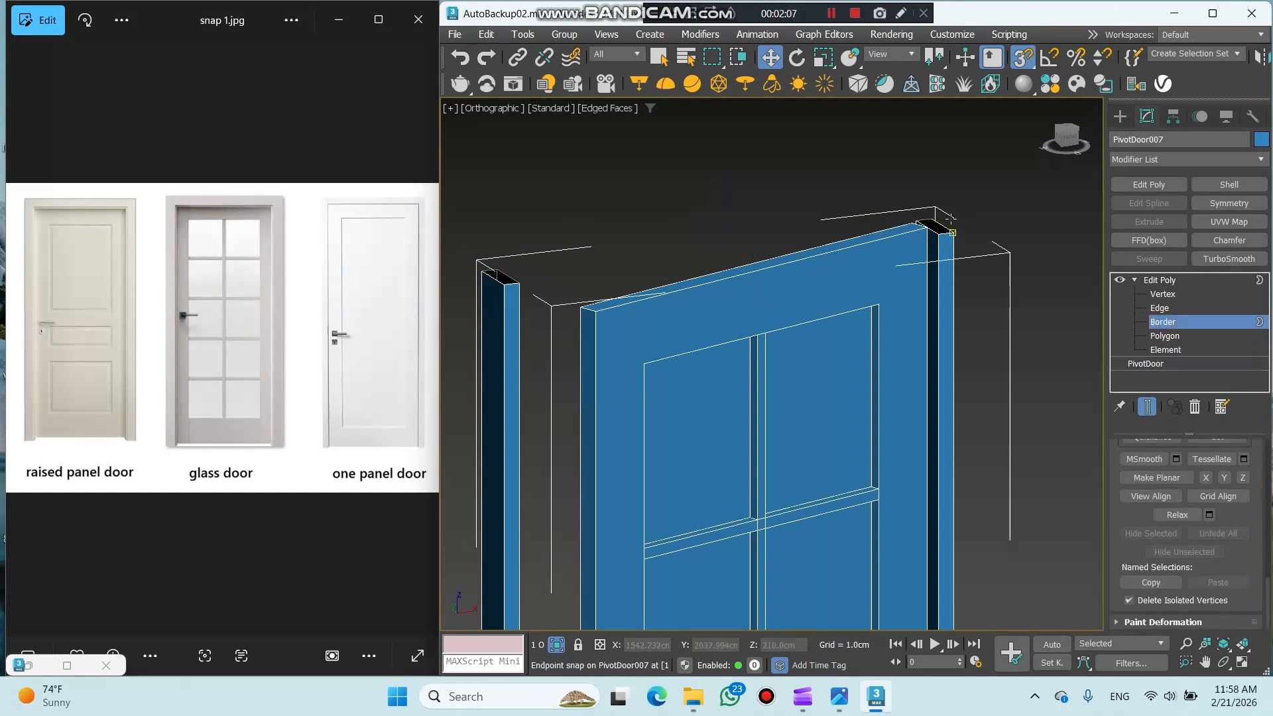
pyautogui.click(506, 276)
pyautogui.scroll(5, 1129, 516)
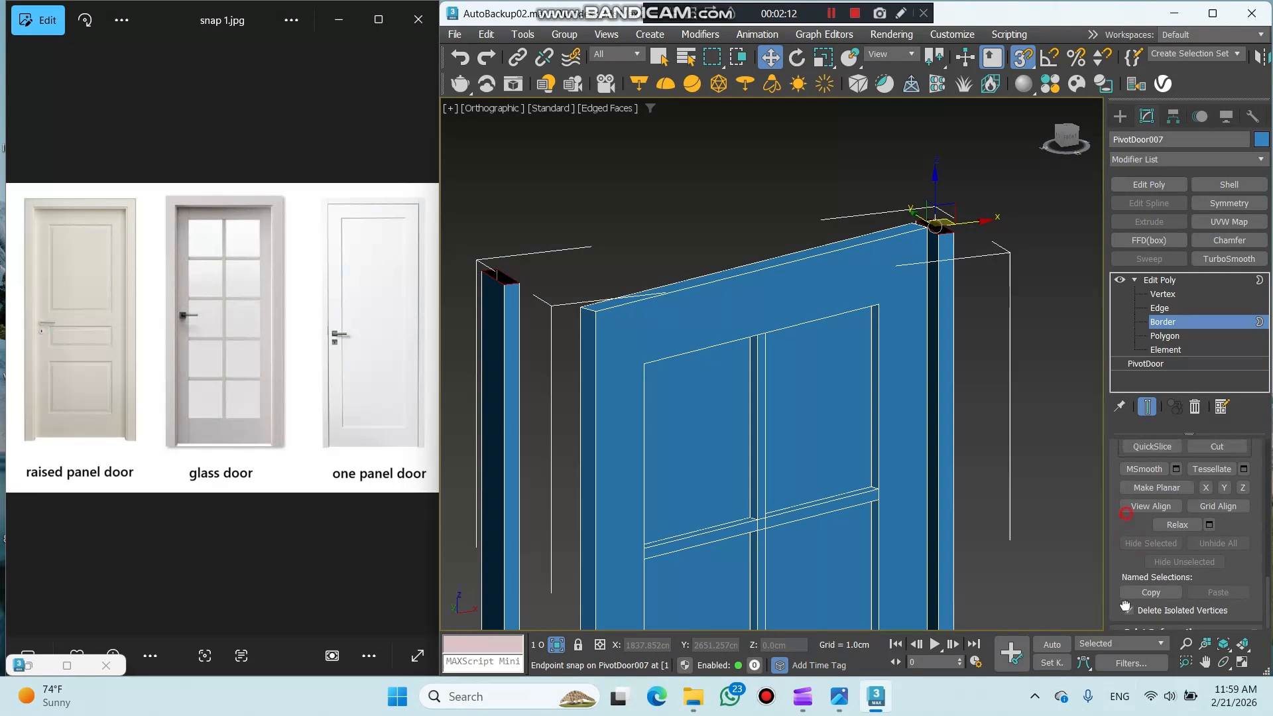
pyautogui.scroll(3, 1127, 522)
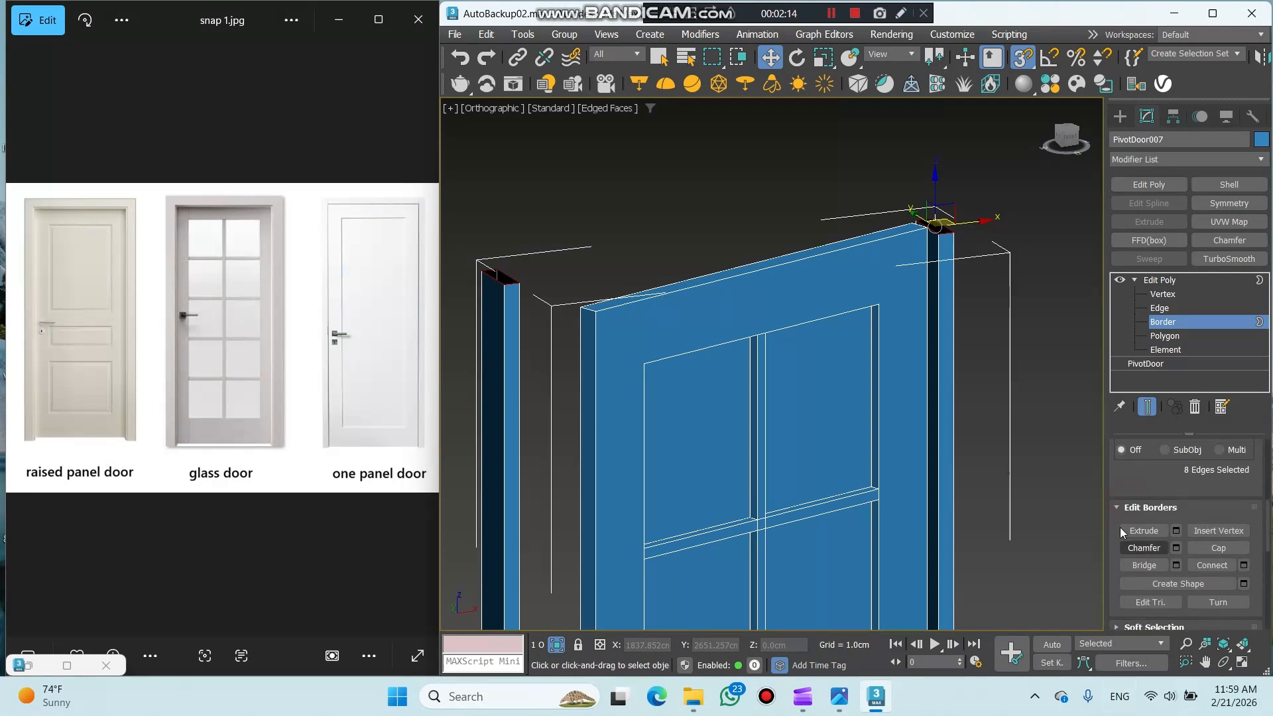
pyautogui.click(1240, 549)
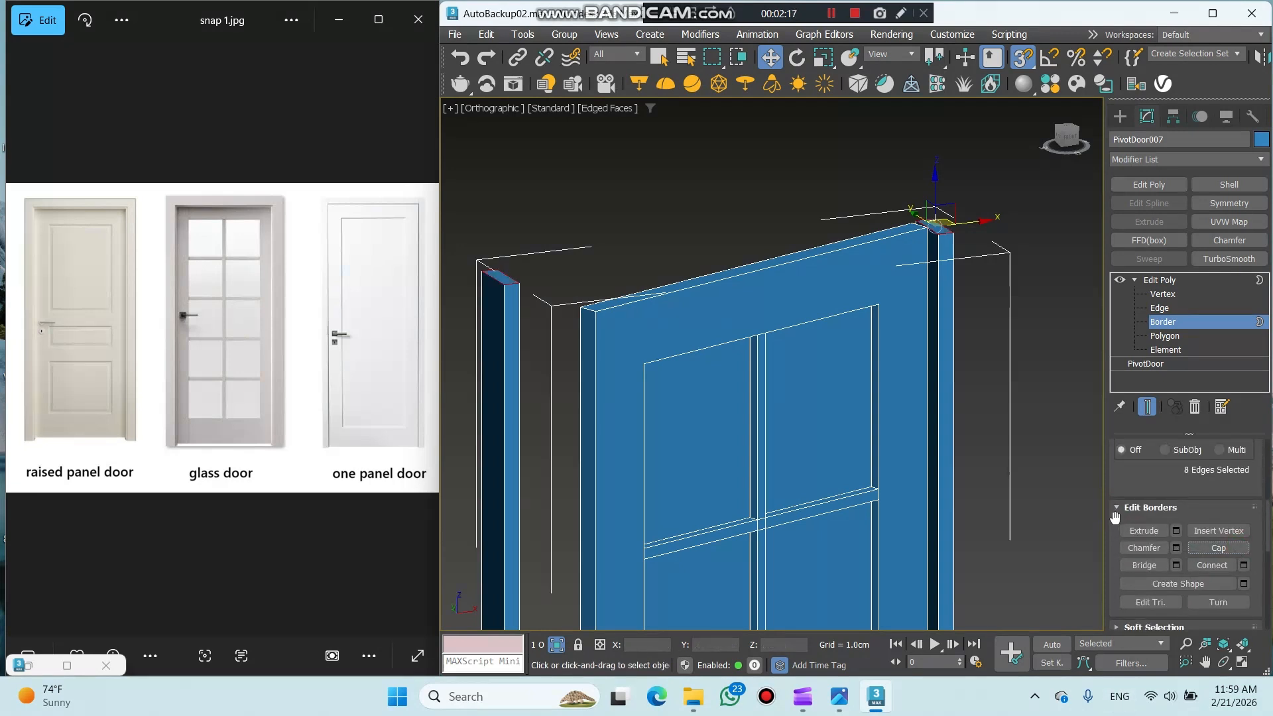
# Unhide the frame's top crosspiece at element level.
pyautogui.click(1158, 350)
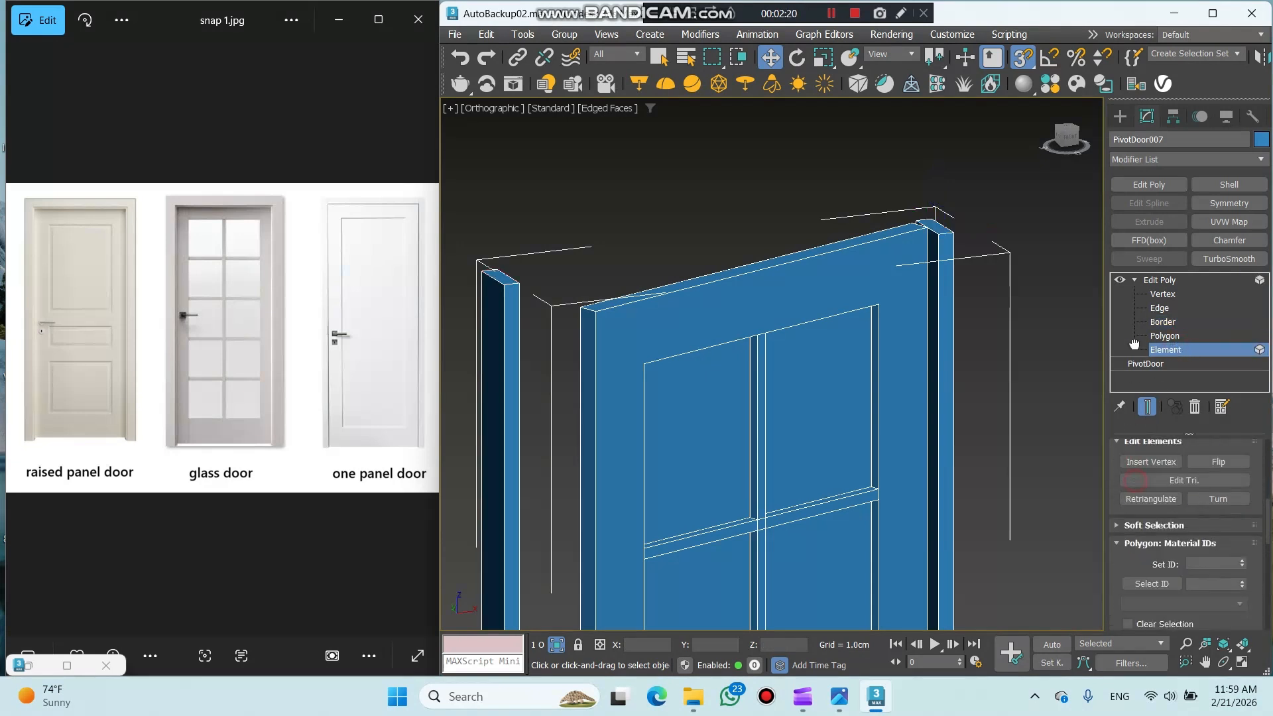
pyautogui.scroll(-5, 1233, 531)
pyautogui.click(1235, 564)
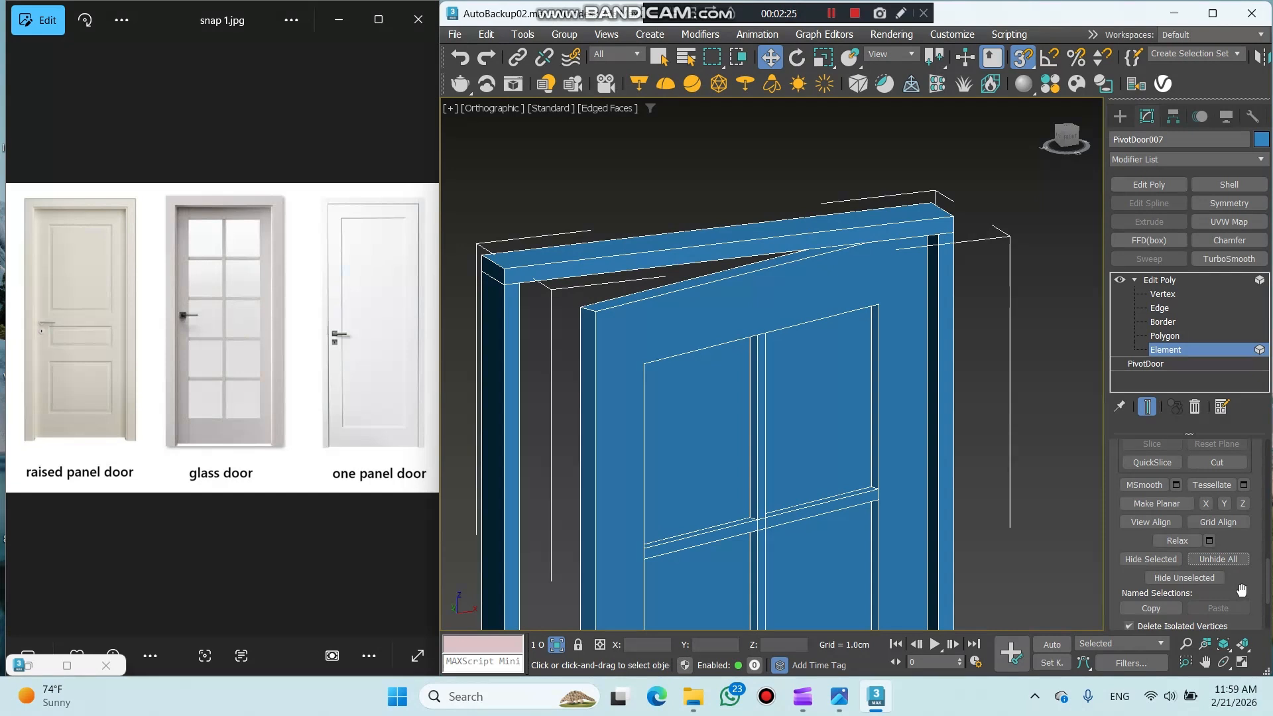
# Add a Chamfer modifier above the Edit Poly and set its smoothing to Smooth Chamfers Only.
pyautogui.click(1230, 240)
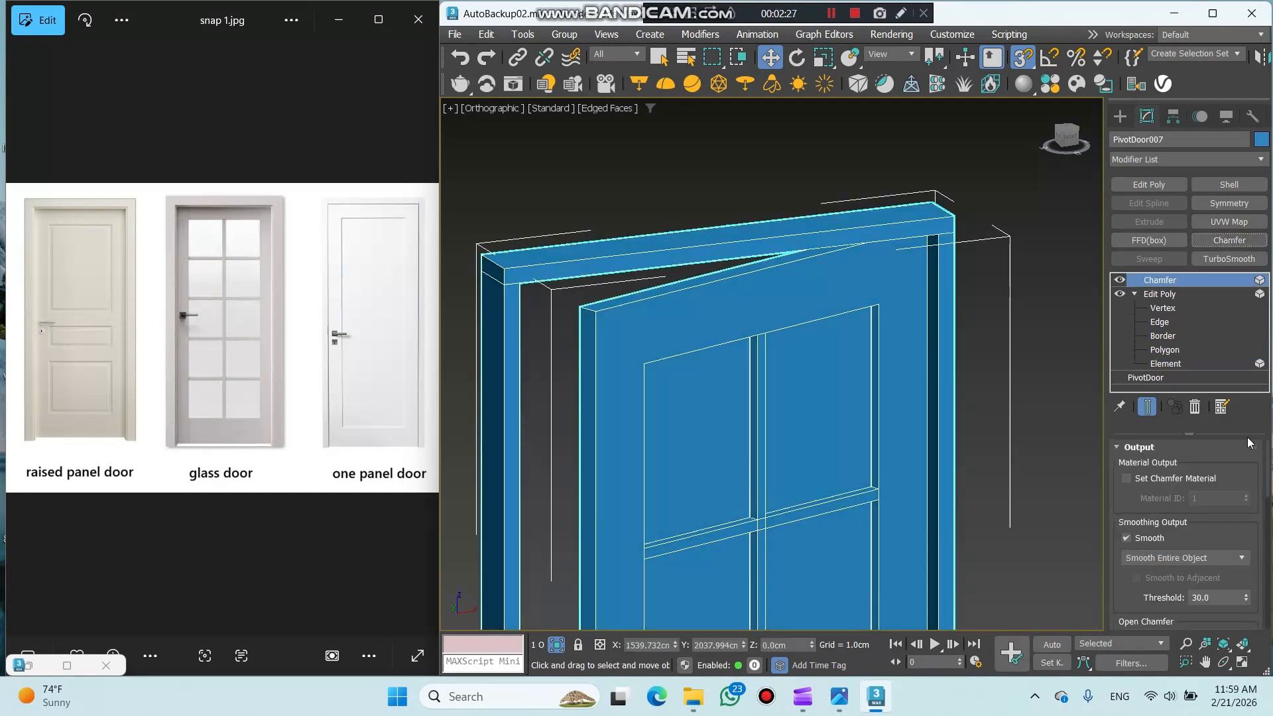
pyautogui.scroll(4, 947, 223)
pyautogui.click(1154, 293)
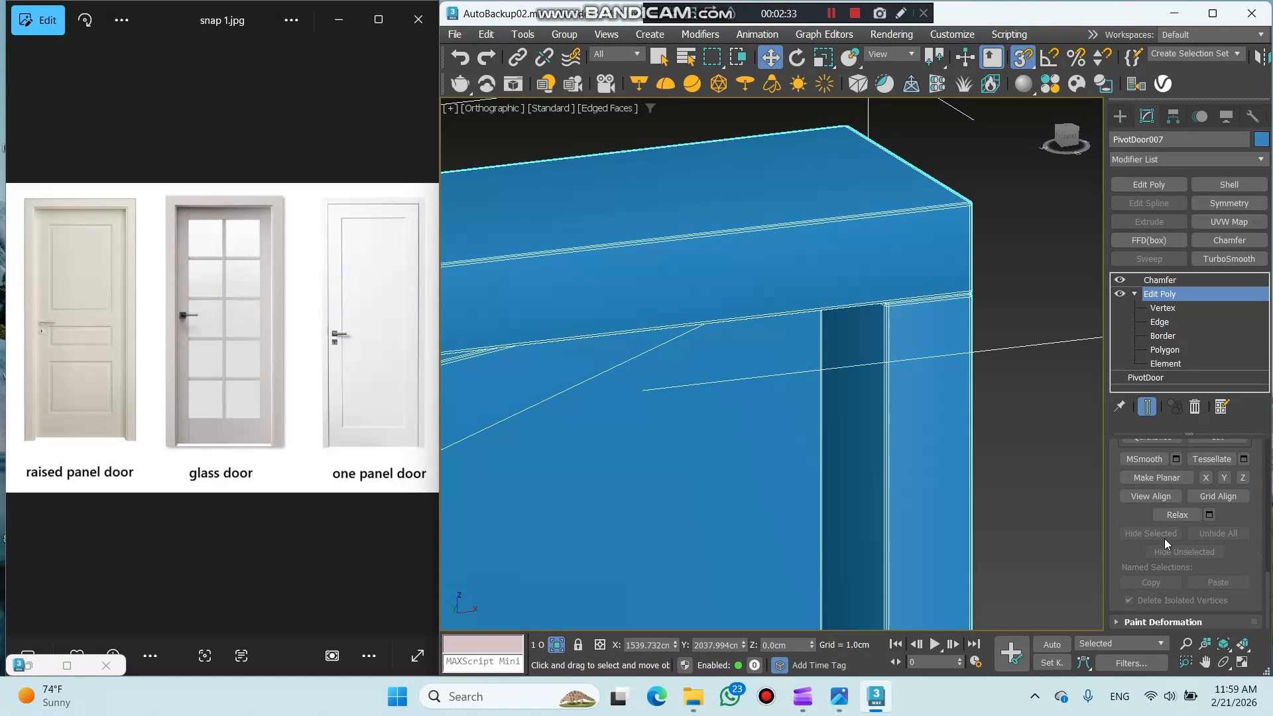
pyautogui.click(1174, 280)
pyautogui.scroll(-1, 1215, 519)
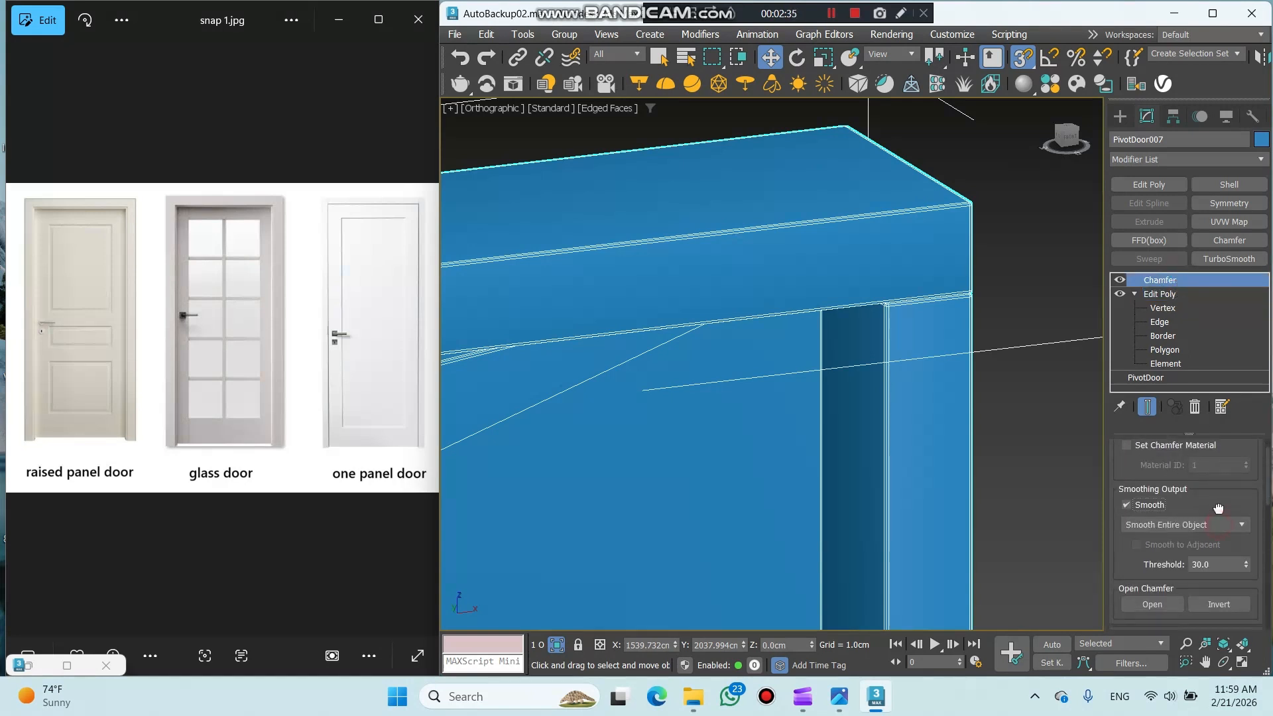
pyautogui.click(1207, 525)
pyautogui.click(1192, 545)
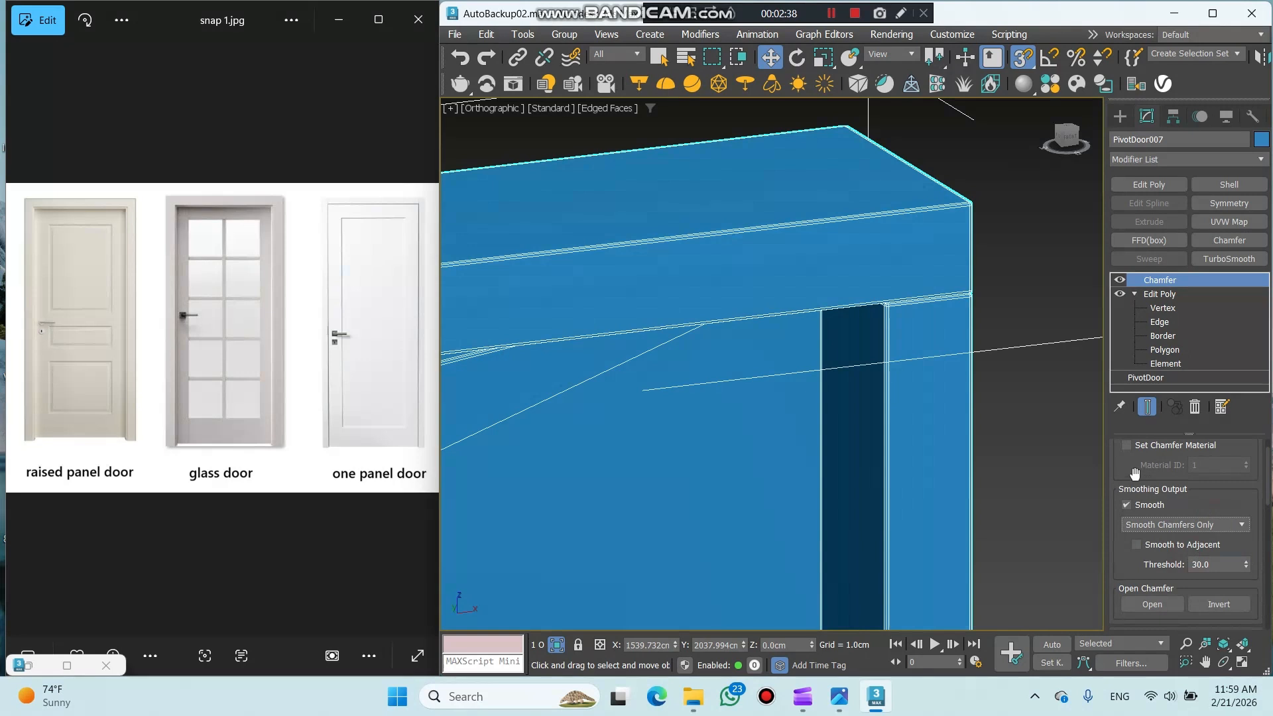
# Set the chamfer's mitering to Tri and its amount to 0.3 cm.
pyautogui.scroll(-4, 1136, 476)
pyautogui.scroll(-2, 1153, 447)
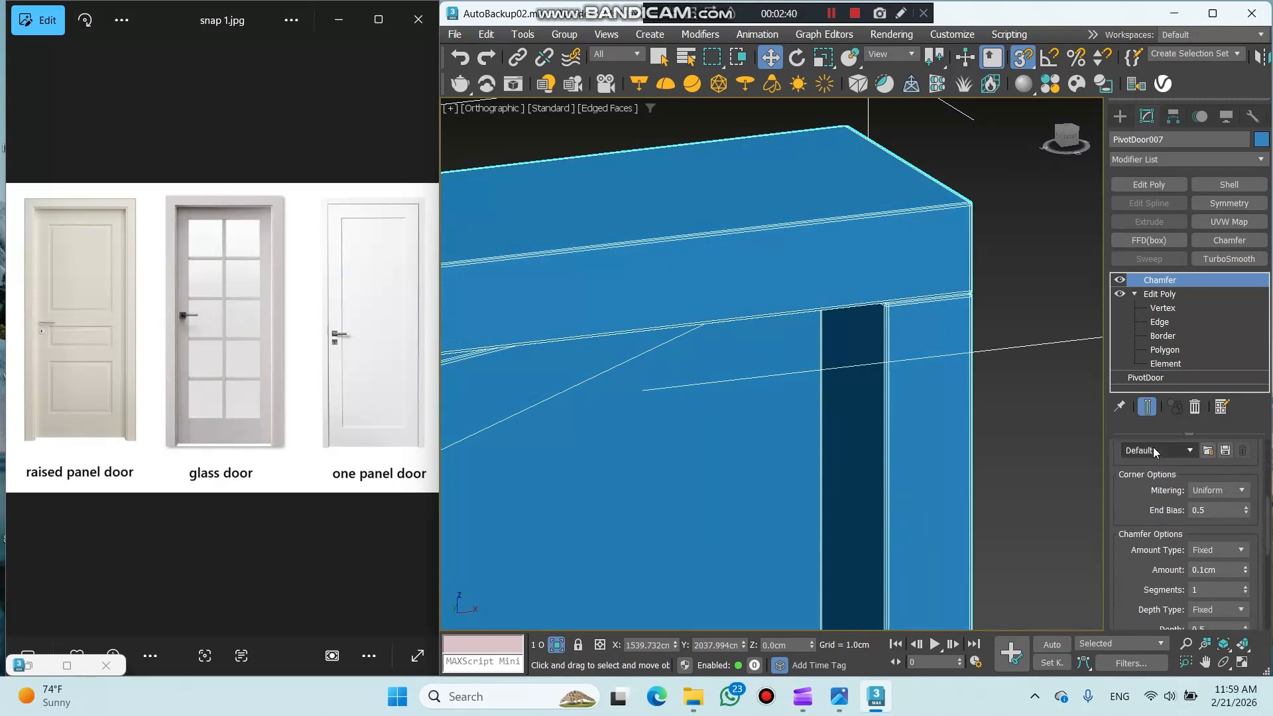
pyautogui.click(1224, 490)
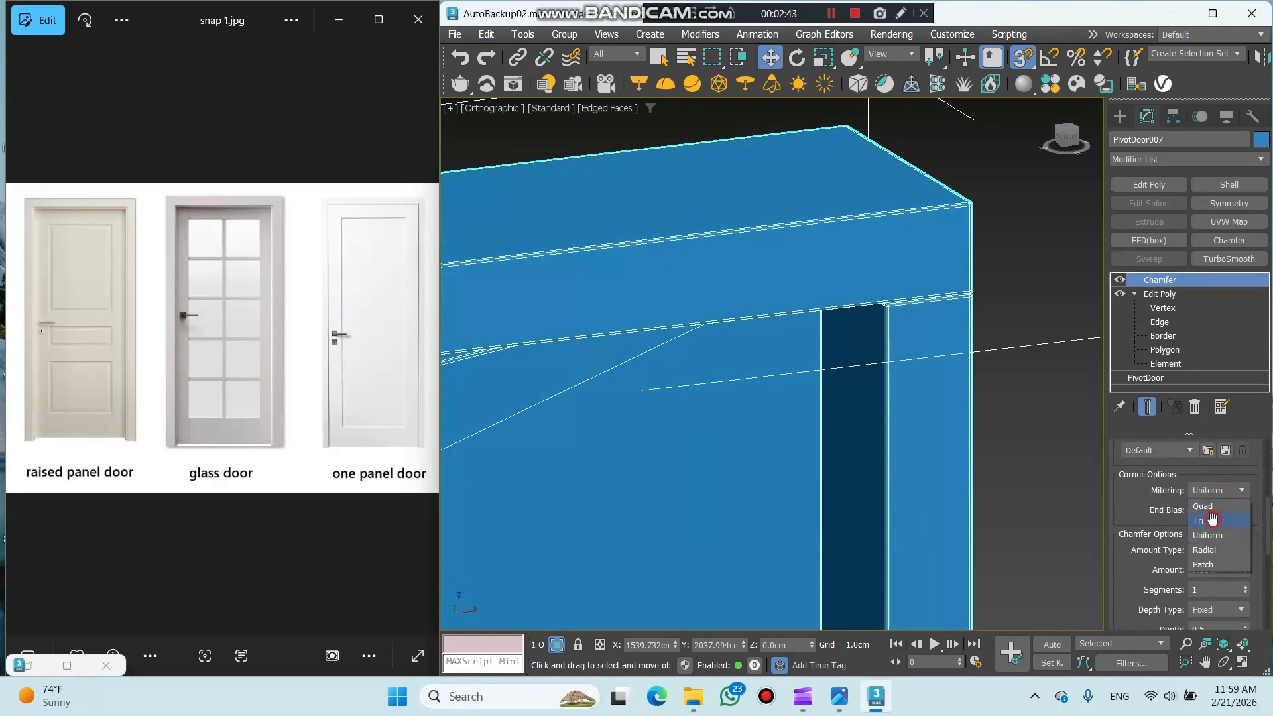
pyautogui.click(1199, 520)
pyautogui.doubleClick(1223, 507)
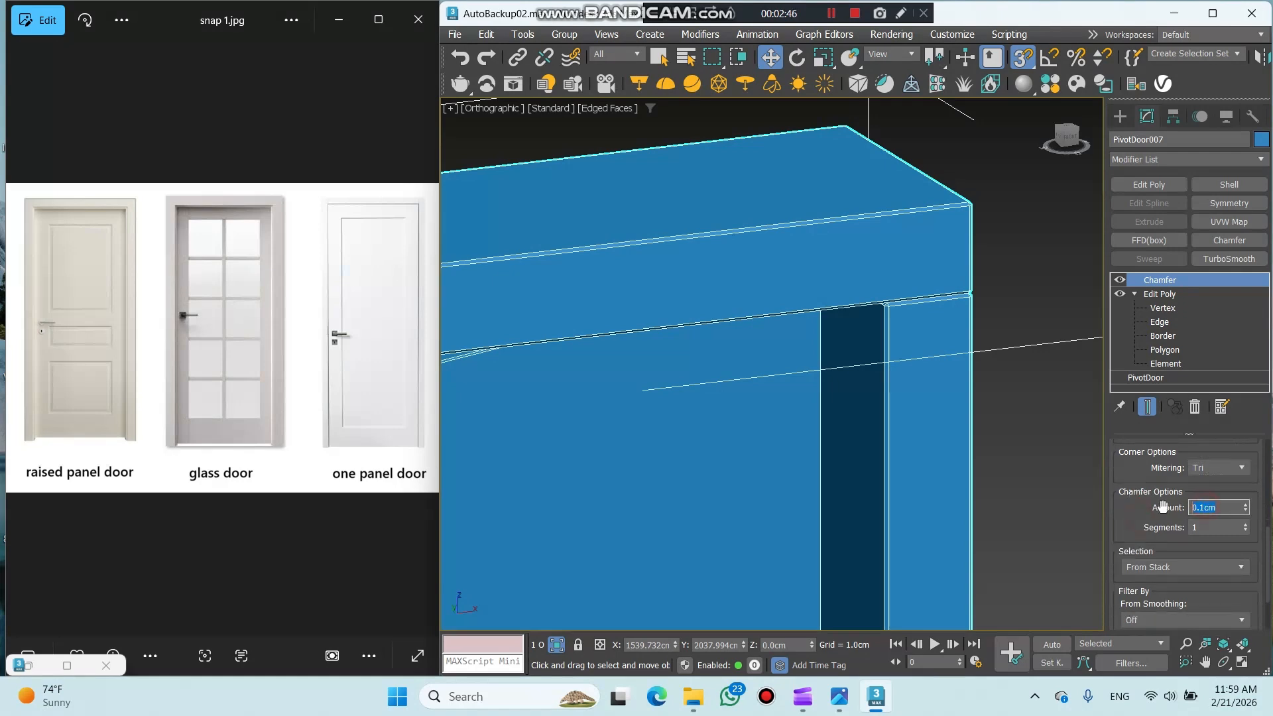
pyautogui.write('.3')
pyautogui.press('Return')
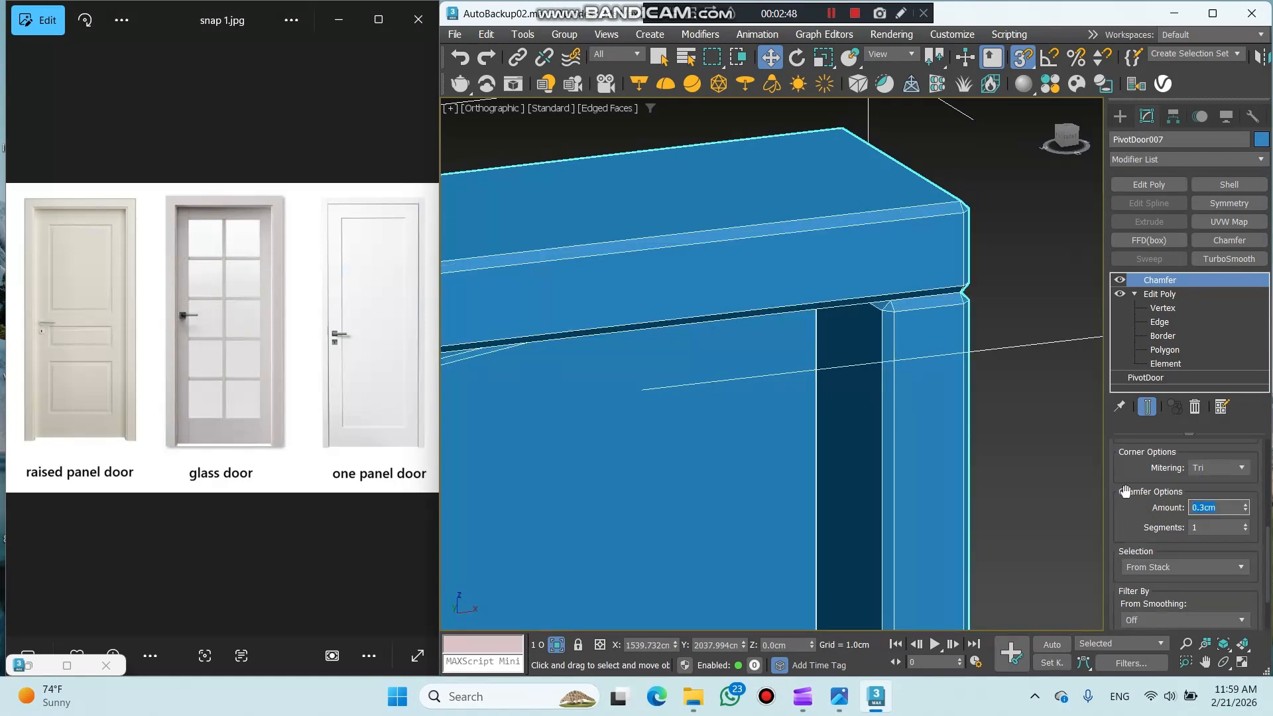
pyautogui.scroll(-5, 902, 186)
pyautogui.scroll(-4, 902, 186)
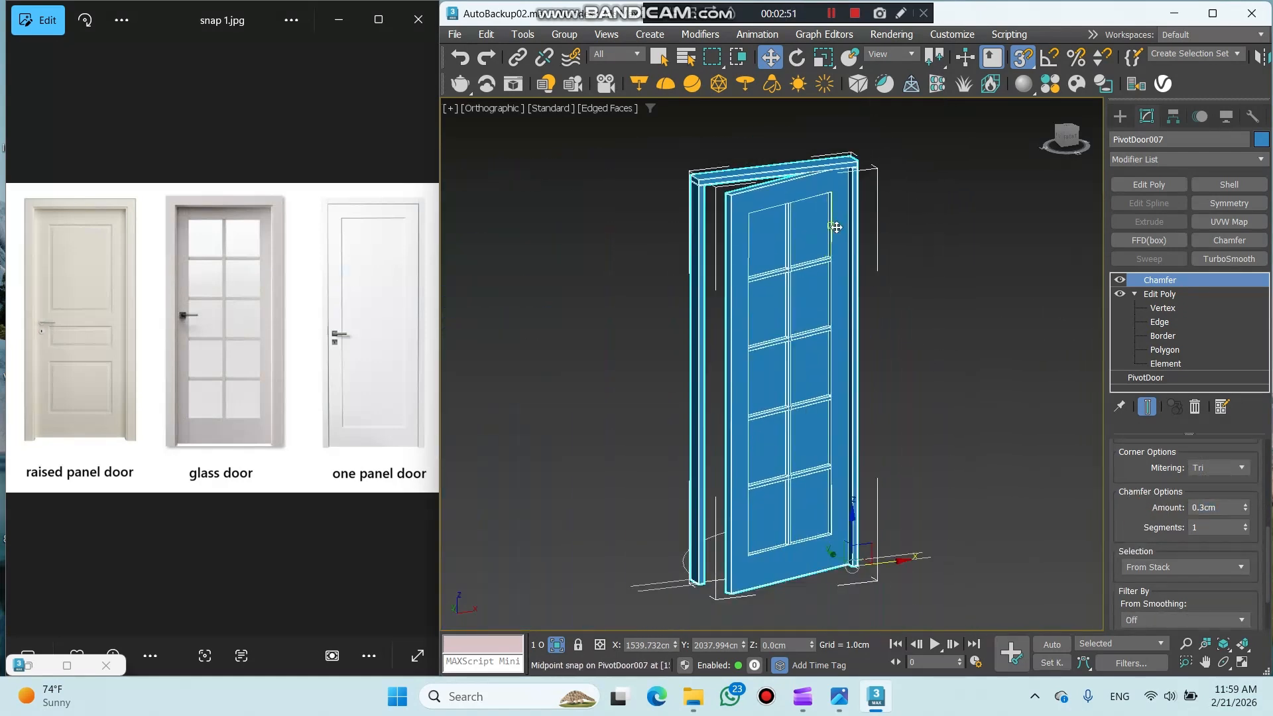
# Turn off the chamfer's display, select all ten glass panes as elements and set their material ID to 2.
pyautogui.click(1120, 280)
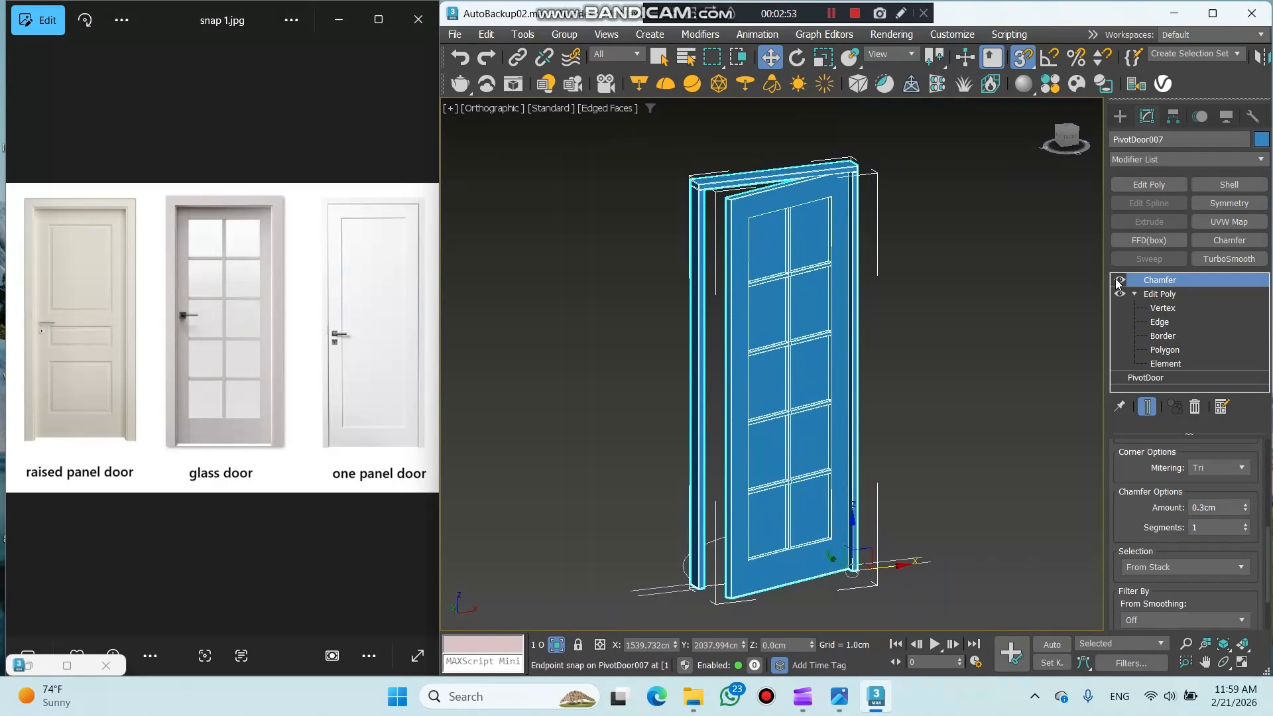
pyautogui.click(1169, 363)
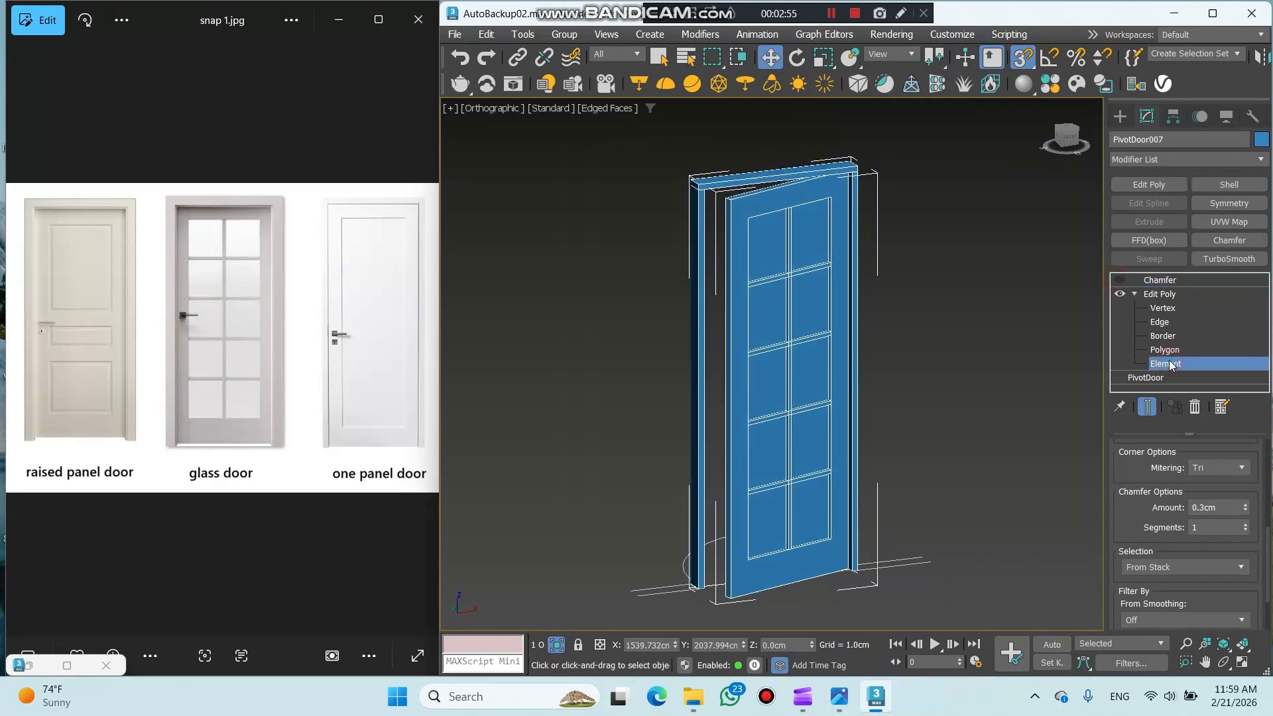
pyautogui.click(819, 292)
pyautogui.keyDown('ctrl'); pyautogui.click(774, 312); pyautogui.keyUp('ctrl')
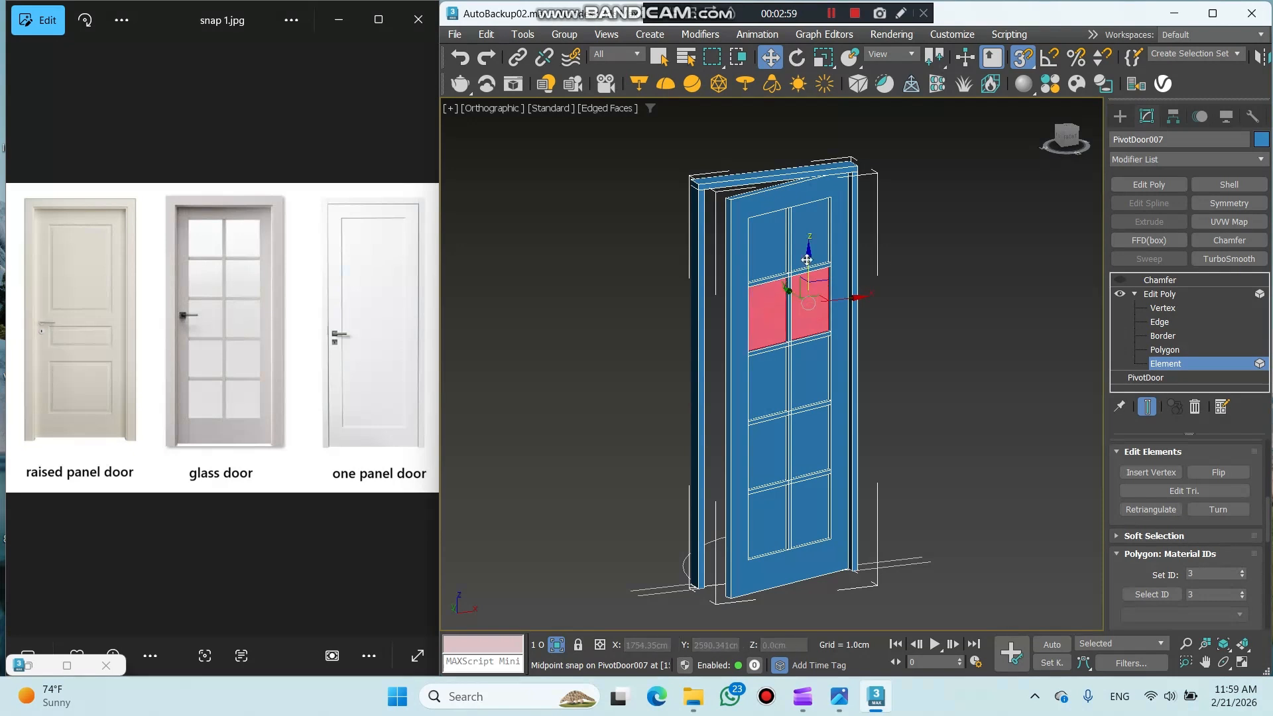
pyautogui.keyDown('ctrl'); pyautogui.click(811, 236); pyautogui.keyUp('ctrl')
pyautogui.keyDown('ctrl'); pyautogui.click(768, 242); pyautogui.keyUp('ctrl')
pyautogui.keyDown('ctrl'); pyautogui.click(769, 385); pyautogui.keyUp('ctrl')
pyautogui.keyDown('ctrl'); pyautogui.click(808, 381); pyautogui.keyUp('ctrl')
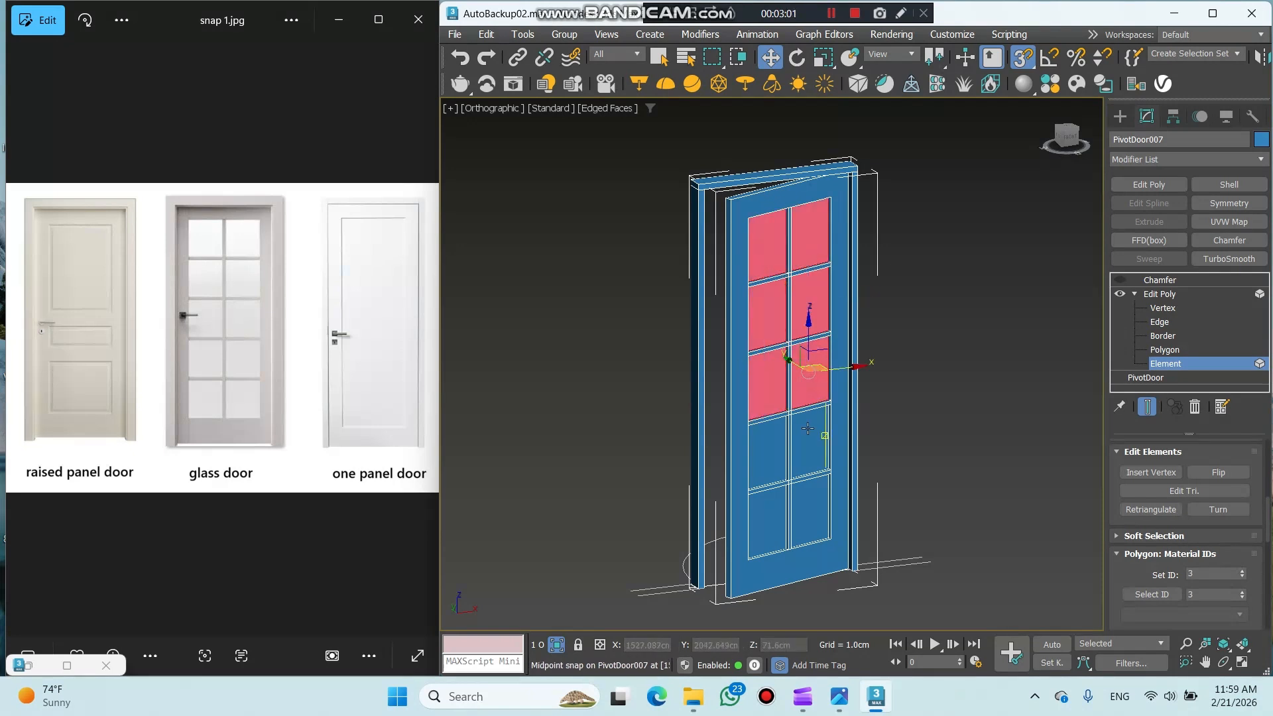
pyautogui.keyDown('ctrl'); pyautogui.click(810, 440); pyautogui.keyUp('ctrl')
pyautogui.keyDown('ctrl'); pyautogui.click(768, 451); pyautogui.keyUp('ctrl')
pyautogui.keyDown('ctrl'); pyautogui.click(769, 516); pyautogui.keyUp('ctrl')
pyautogui.keyDown('ctrl'); pyautogui.click(803, 502); pyautogui.keyUp('ctrl')
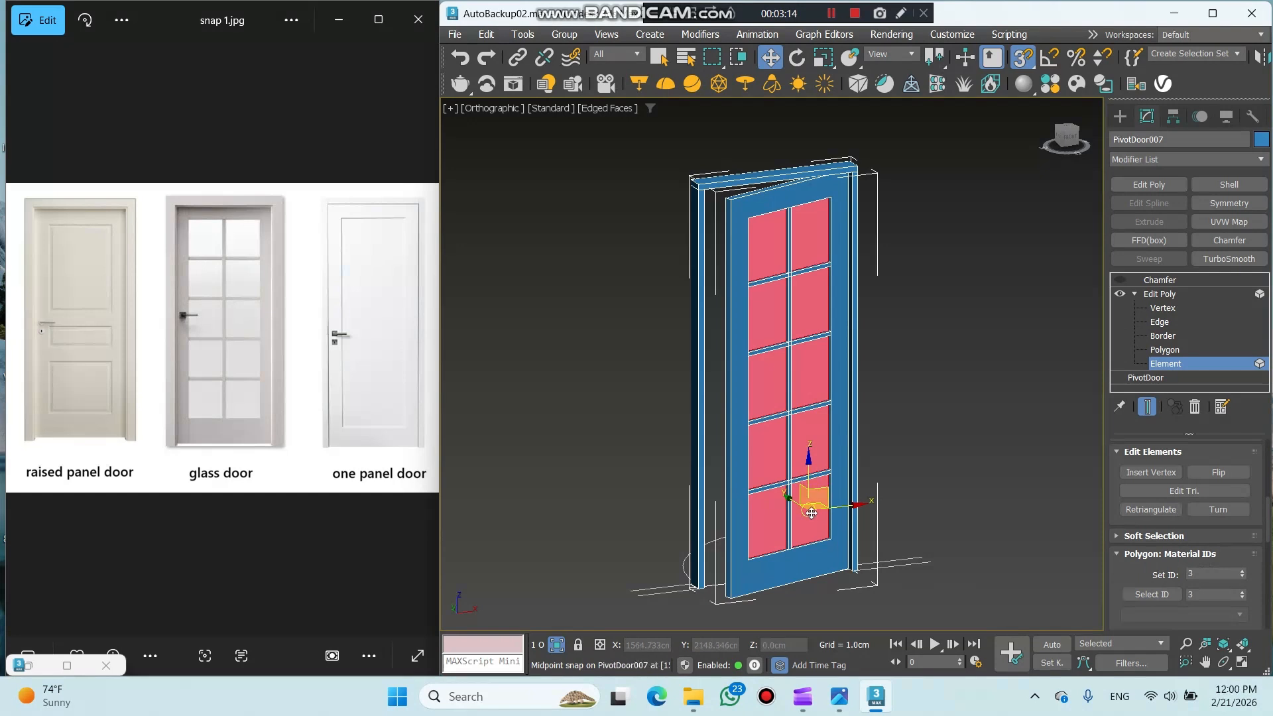
pyautogui.click(1243, 577)
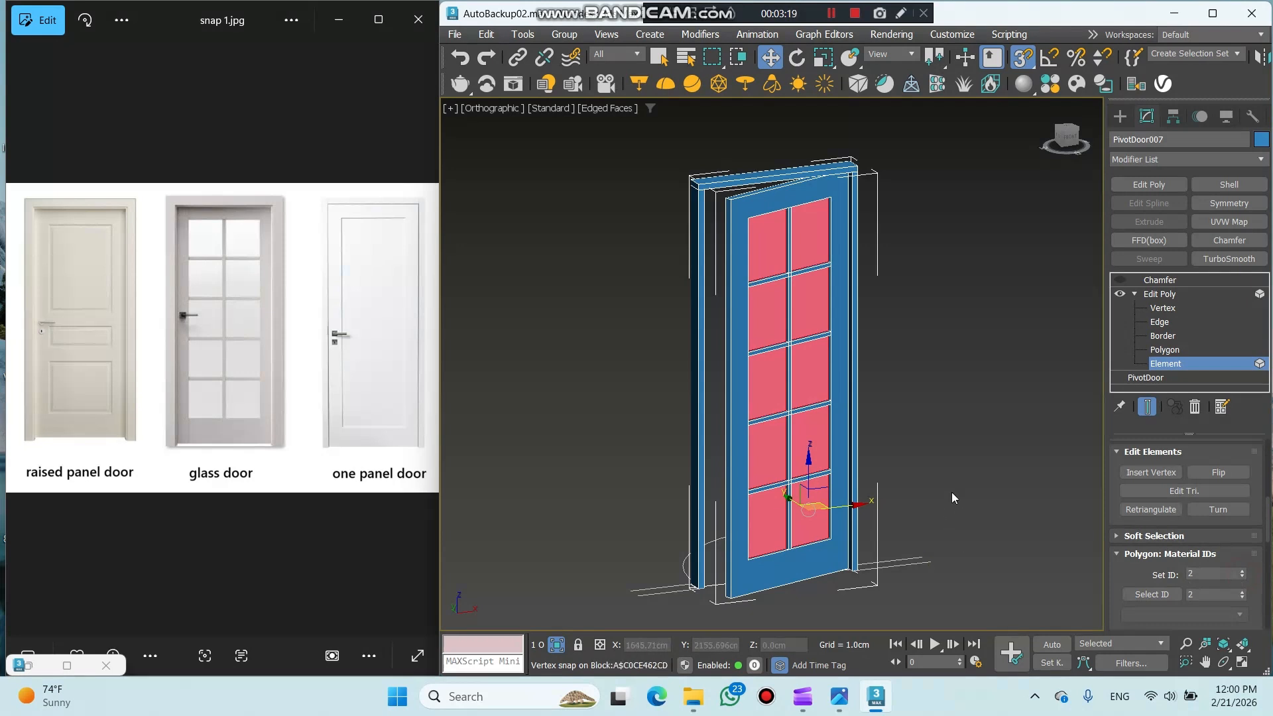
# Invert the selection to give the frame and leaf elements a common material ID, and turn the chamfer's display back on.
pyautogui.hotkey('ctrl', 'i')
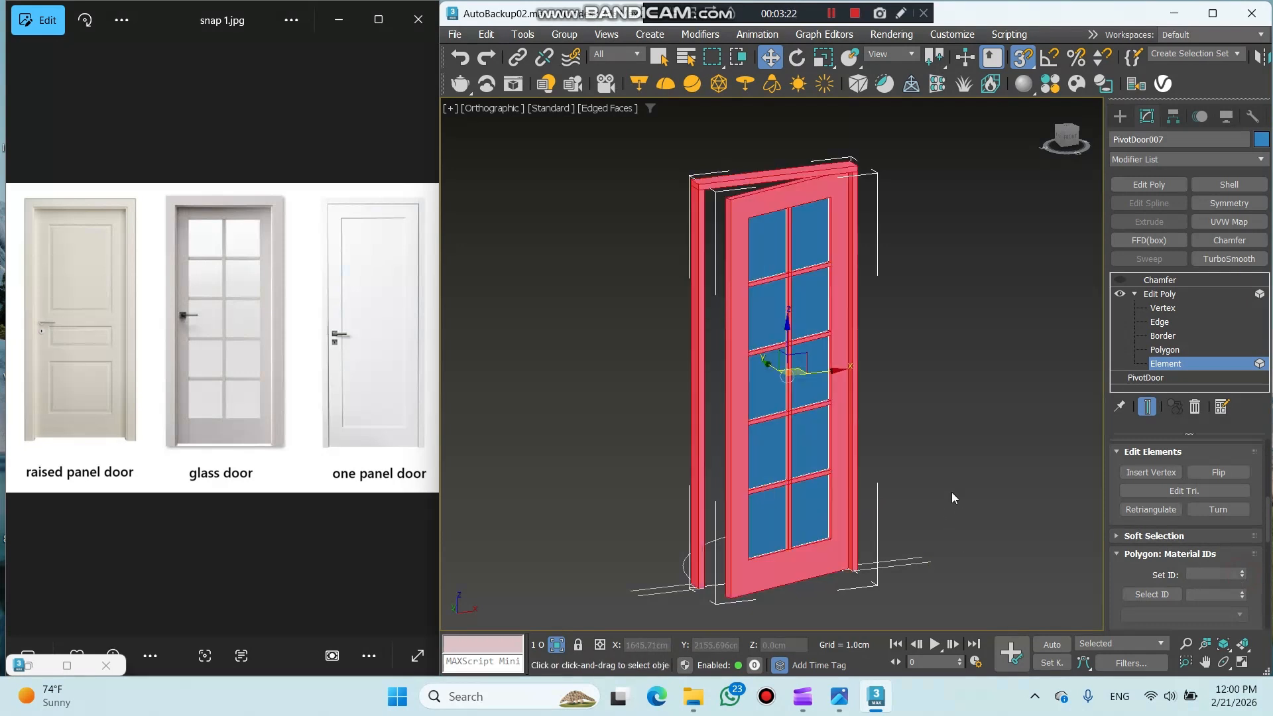
pyautogui.click(1243, 578)
pyautogui.click(1169, 295)
pyautogui.click(1161, 280)
pyautogui.click(1120, 280)
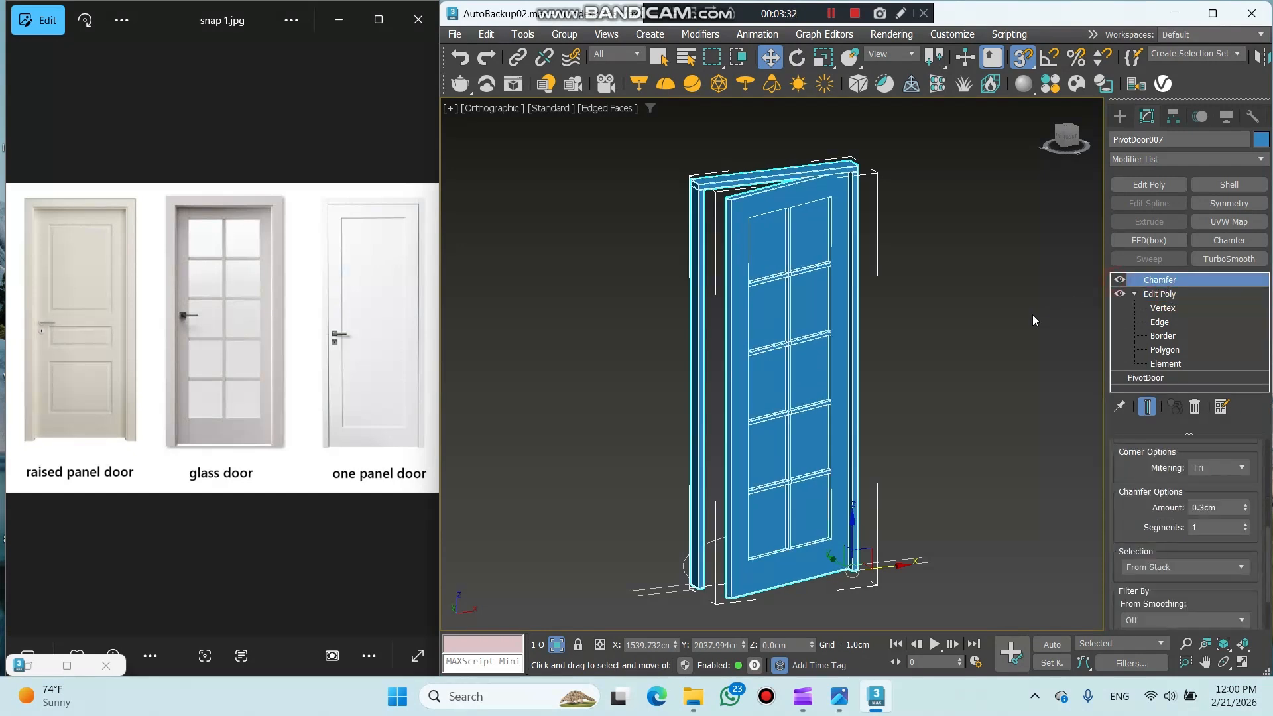
# Assign the Multi/Sub-Object material containing door paint and glass to the ten-pane door, and minimize the material editor.
pyautogui.press('m')
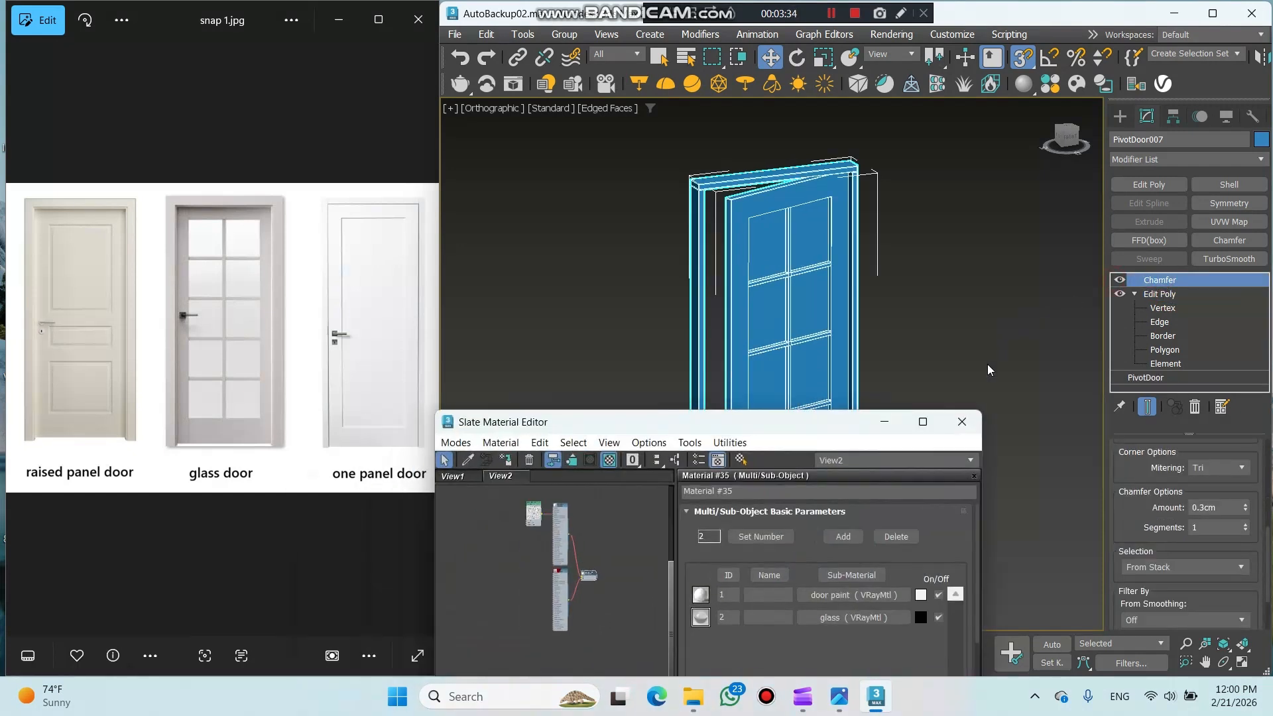
pyautogui.click(506, 462)
pyautogui.click(884, 422)
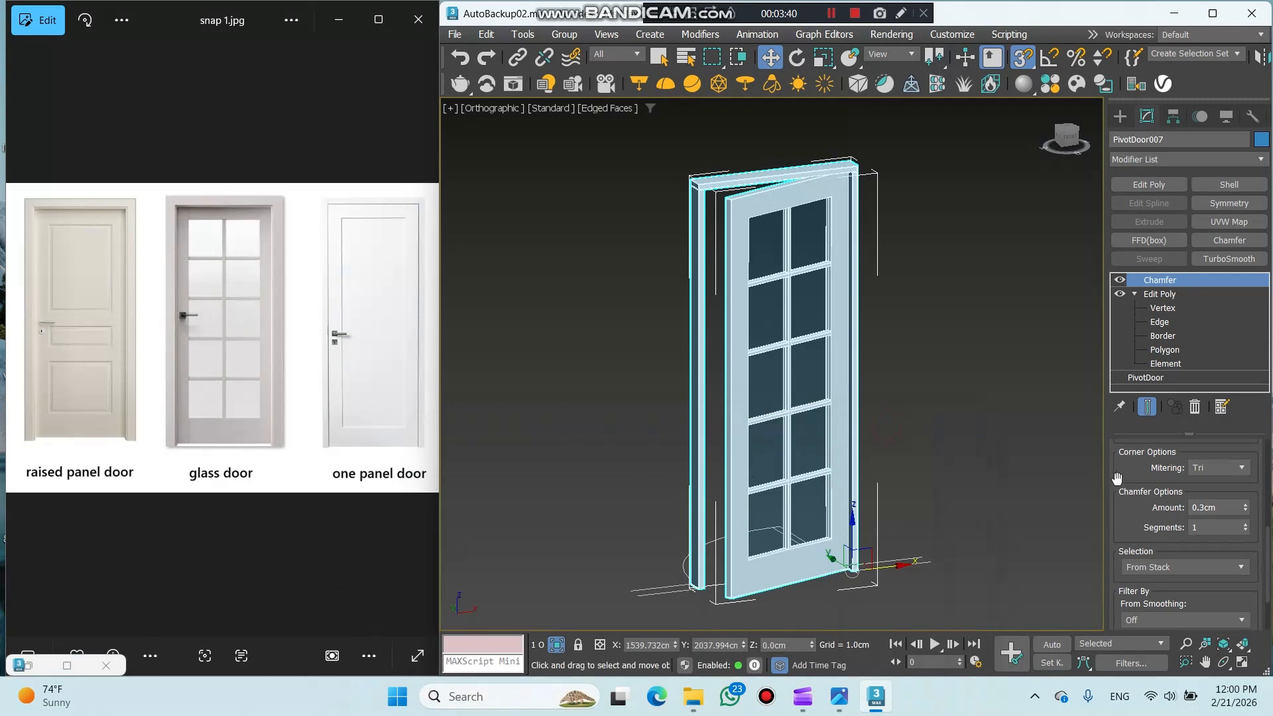
# Close the glass door's leaf by setting its opening angle to 0 degrees at the base PivotDoor level.
pyautogui.scroll(5, 1118, 504)
pyautogui.moveTo(1131, 517); pyautogui.dragTo(1131, 642)
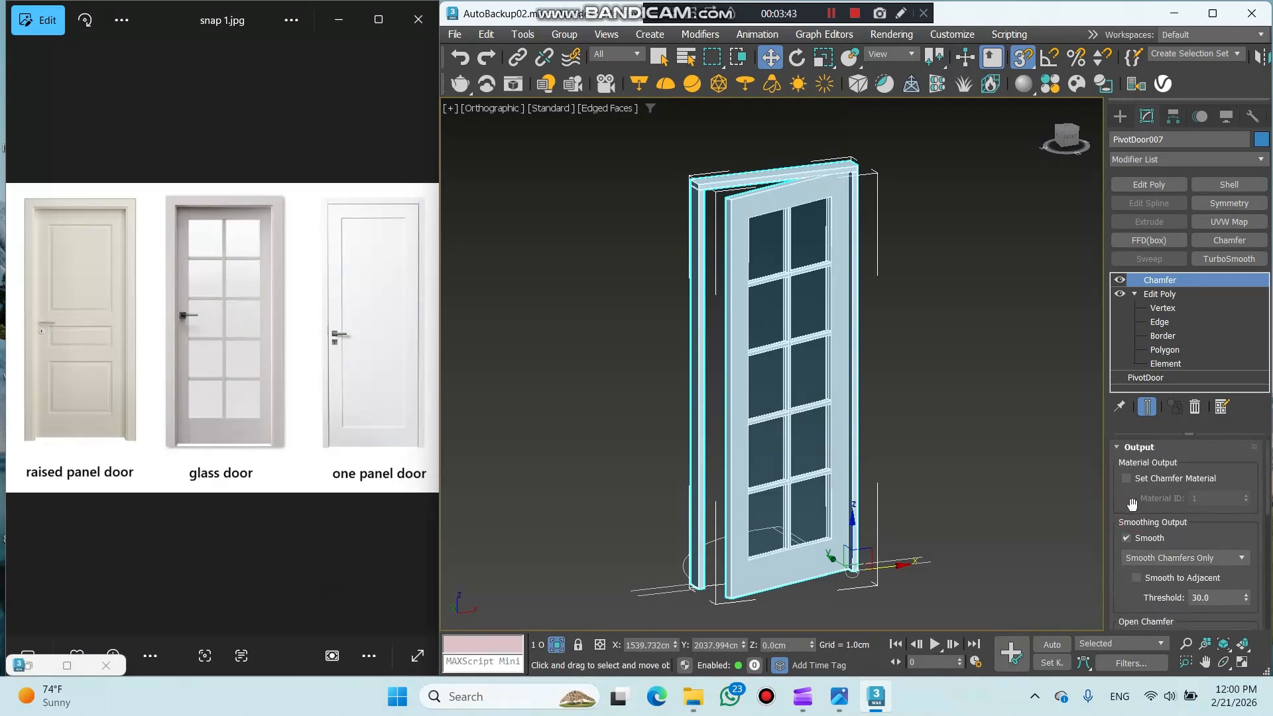
pyautogui.moveTo(1132, 506); pyautogui.dragTo(1133, 402)
pyautogui.click(1146, 380)
pyautogui.click(944, 398)
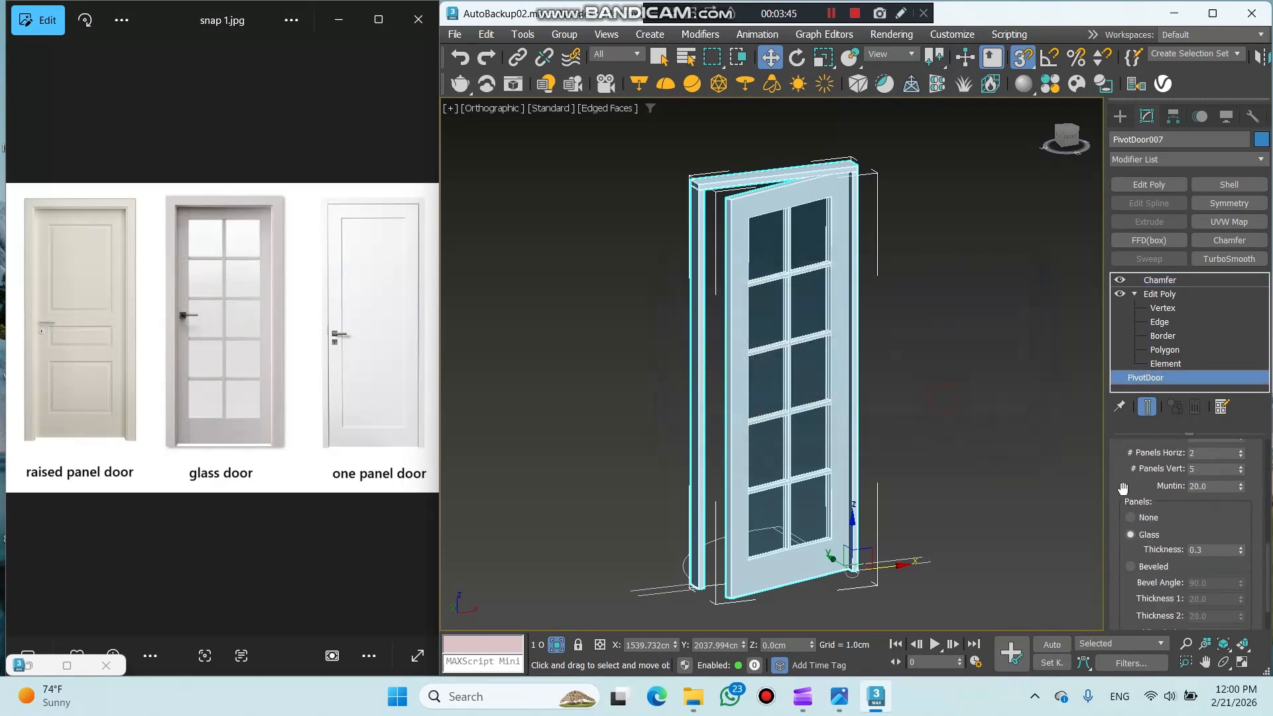
pyautogui.scroll(-2, 1134, 517)
pyautogui.scroll(8, 1133, 522)
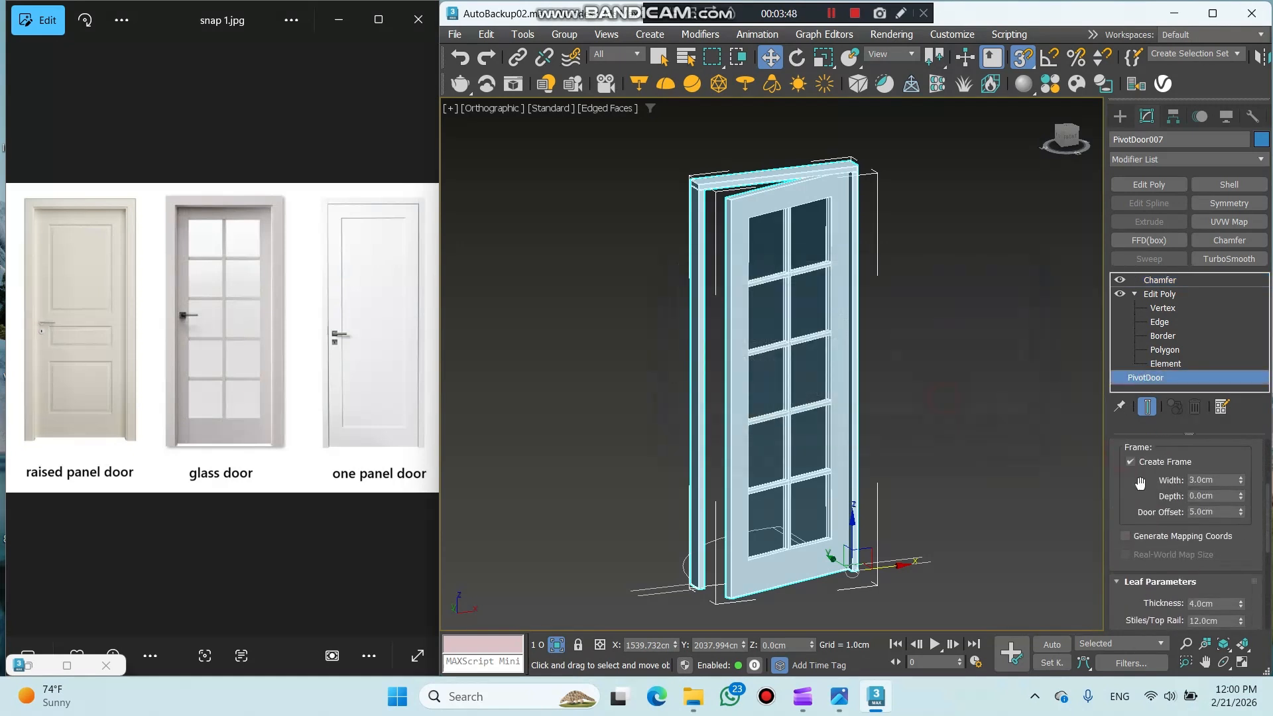
pyautogui.doubleClick(1197, 552)
pyautogui.write('0')
pyautogui.press('Return')
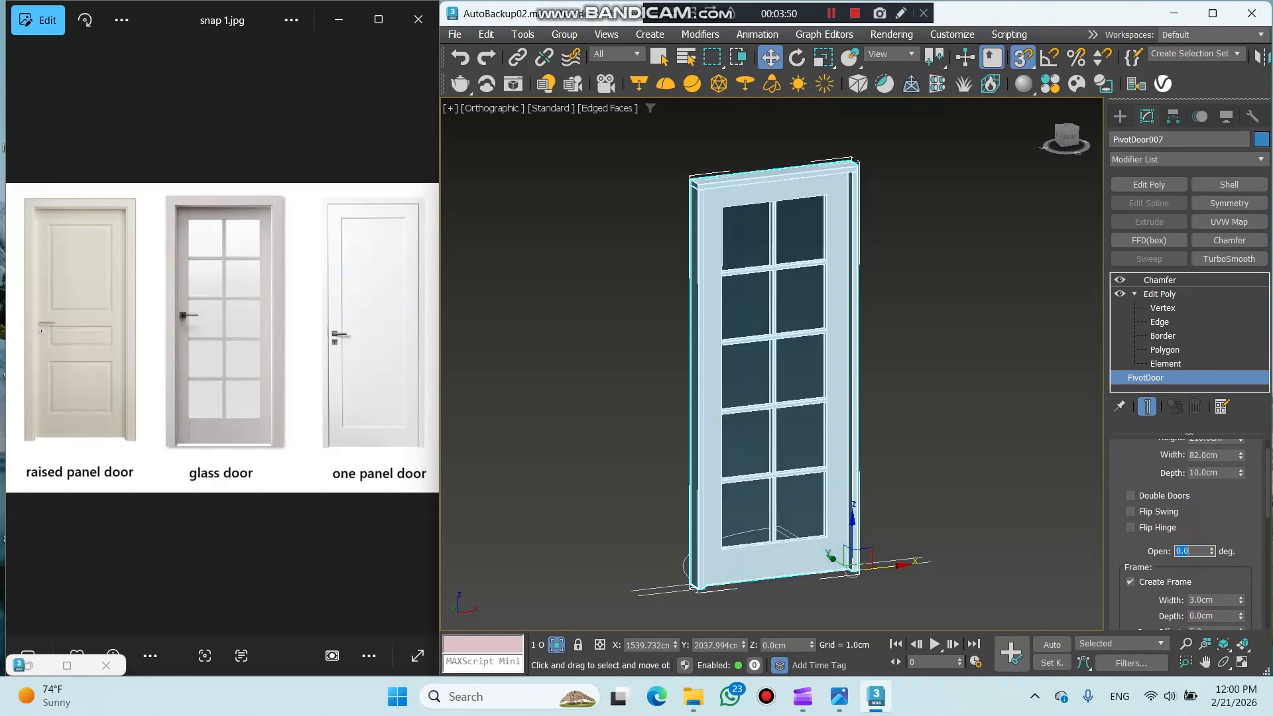
# Create a new pivot door in the plan's door opening, 82 cm wide, 10 cm deep and about 220.5 cm high.
pyautogui.click(1120, 116)
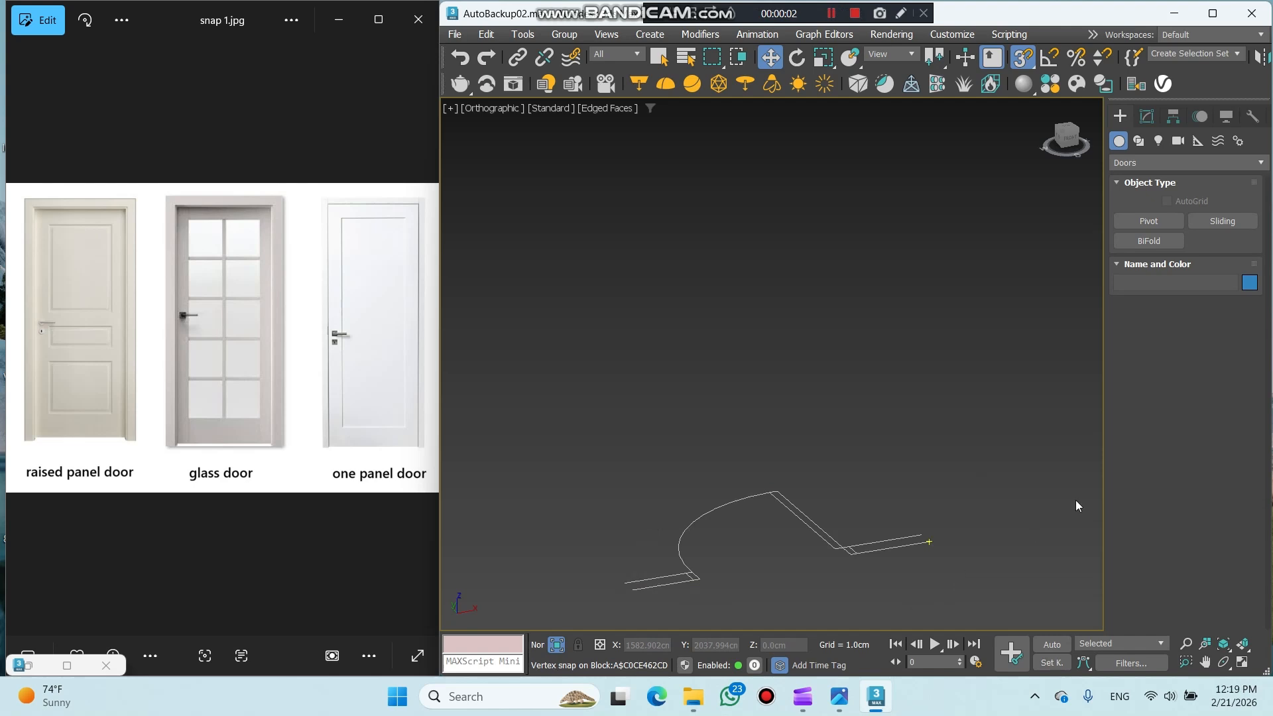
pyautogui.click(1146, 225)
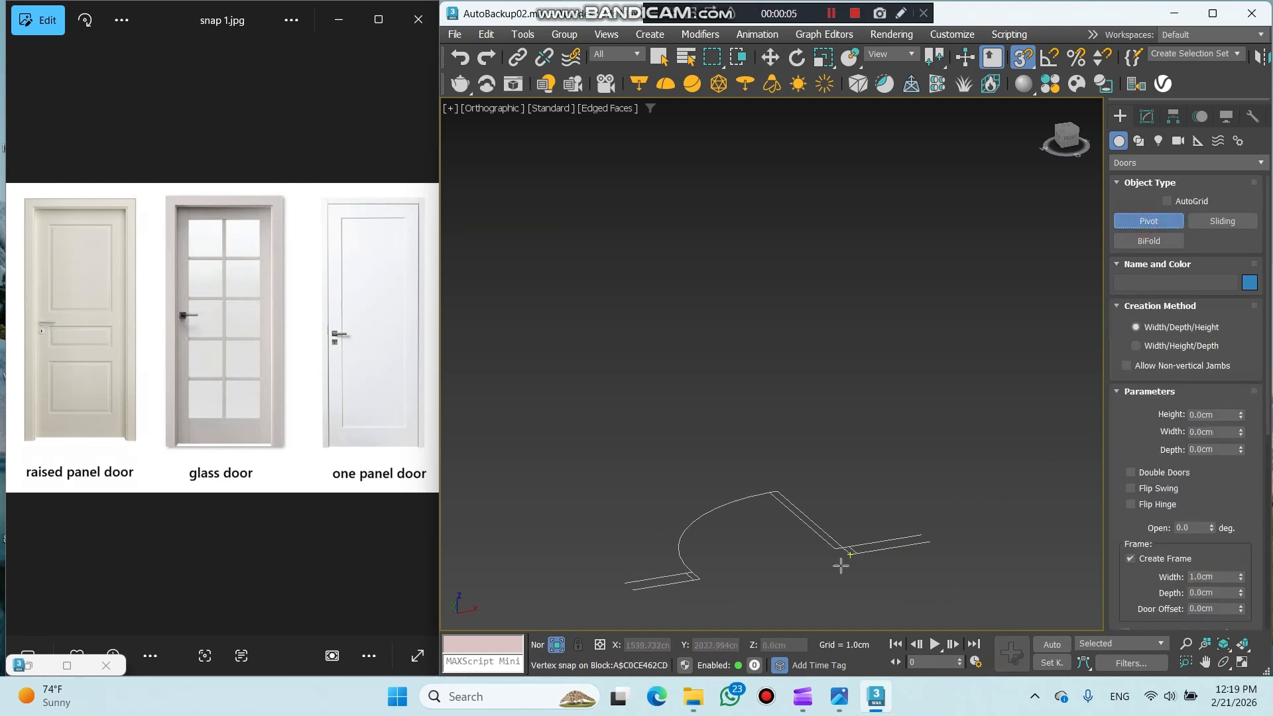
pyautogui.moveTo(851, 557); pyautogui.dragTo(727, 588)
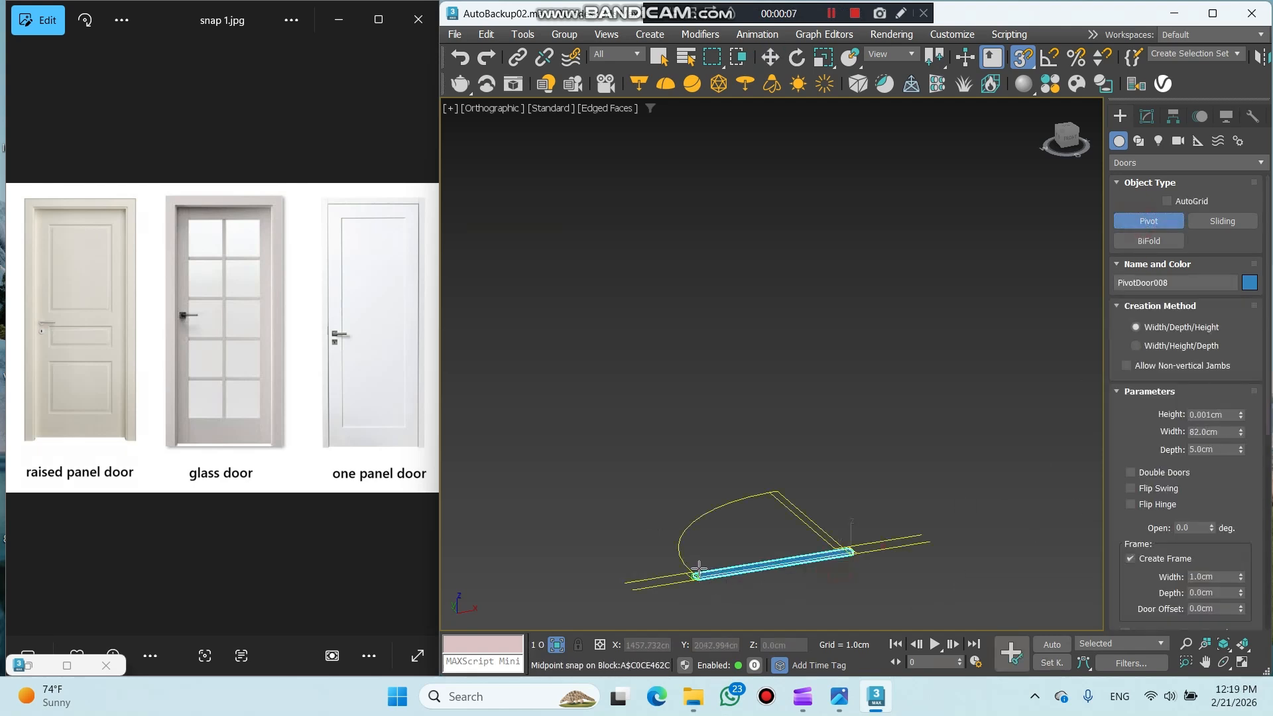
pyautogui.click(693, 569)
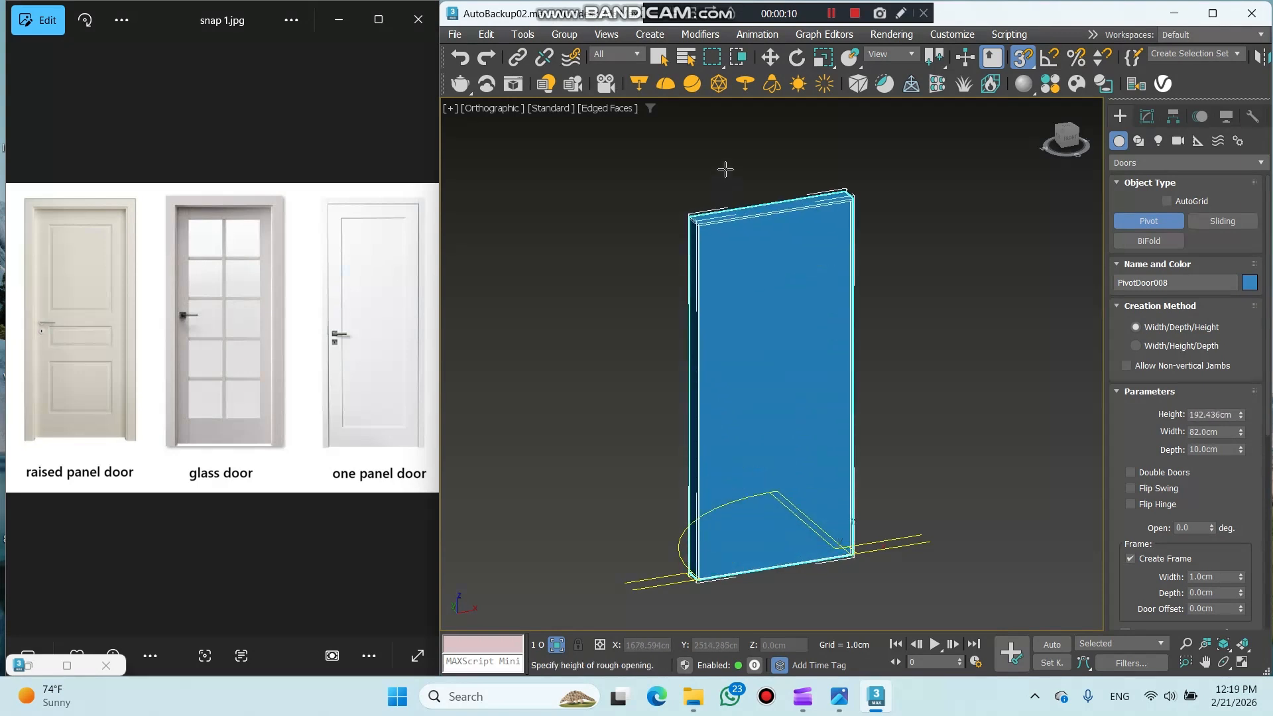
pyautogui.click(734, 122)
pyautogui.rightClick(1009, 413)
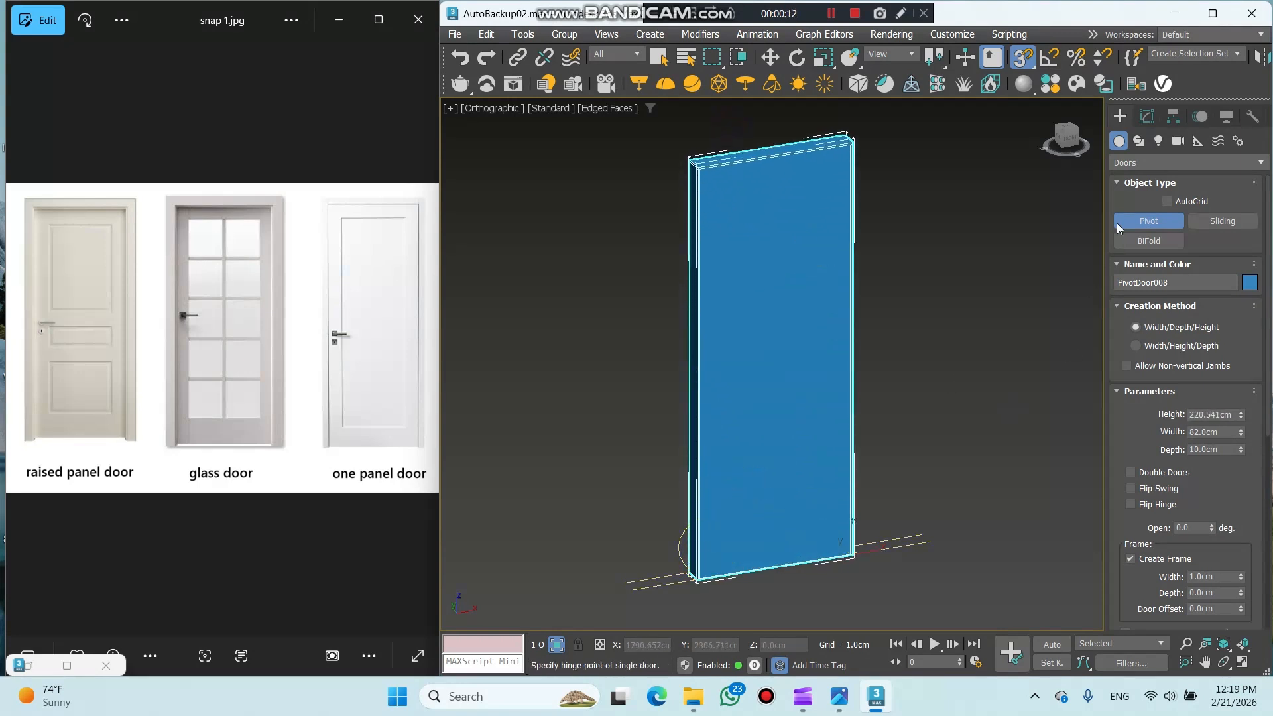
# Set the new pivot door's height to 210 cm.
pyautogui.click(1146, 117)
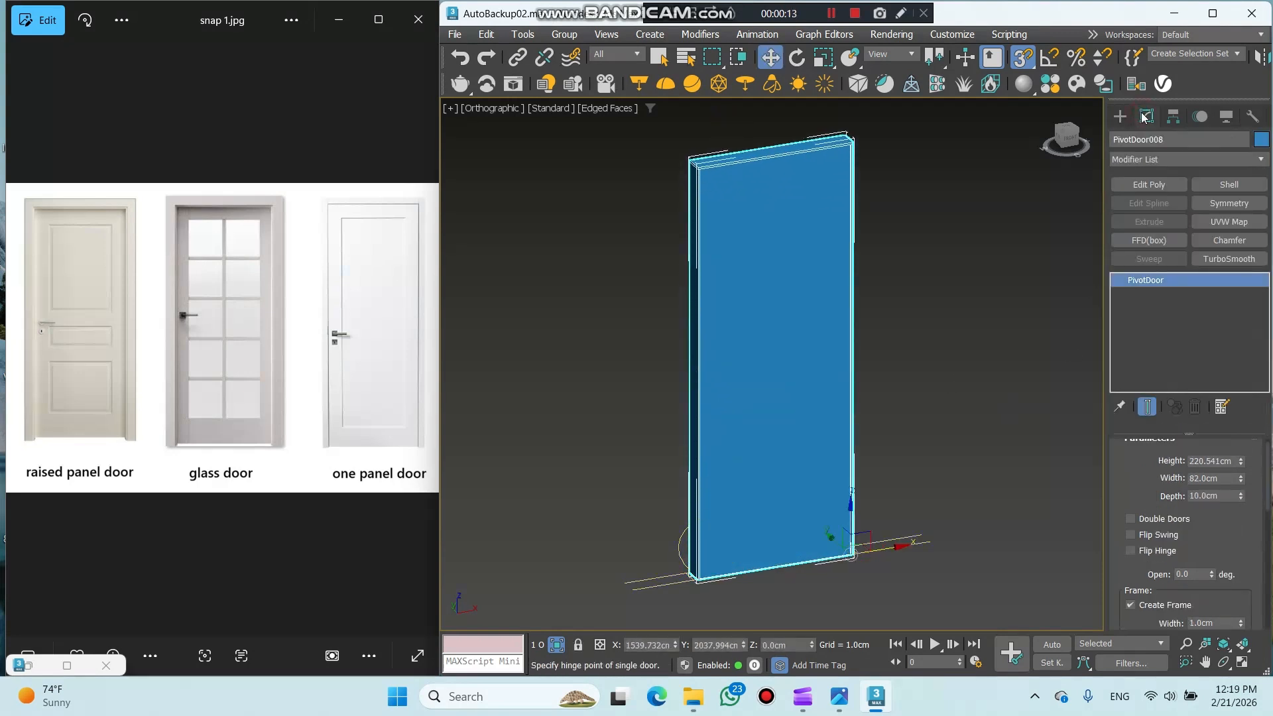
pyautogui.doubleClick(1201, 463)
pyautogui.write('210')
pyautogui.press('Return')
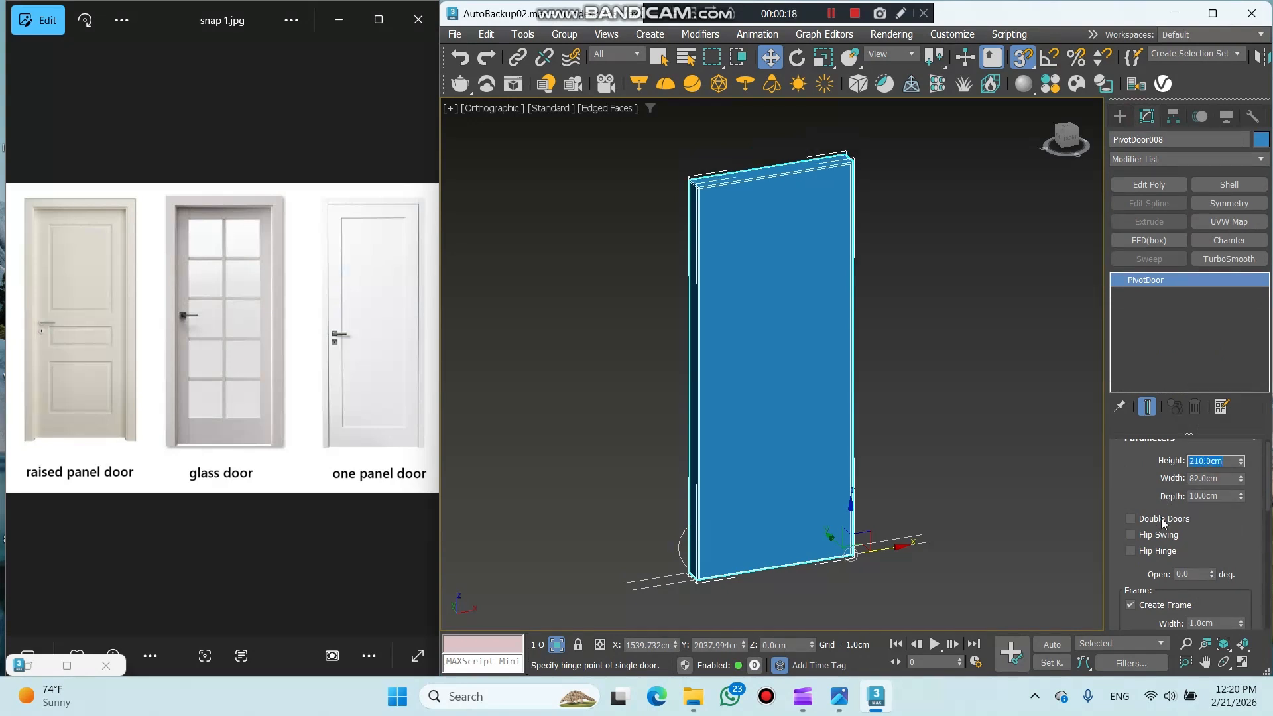
# Set the new door's frame width to 3 cm and its door offset to 5 cm.
pyautogui.scroll(-4, 1162, 521)
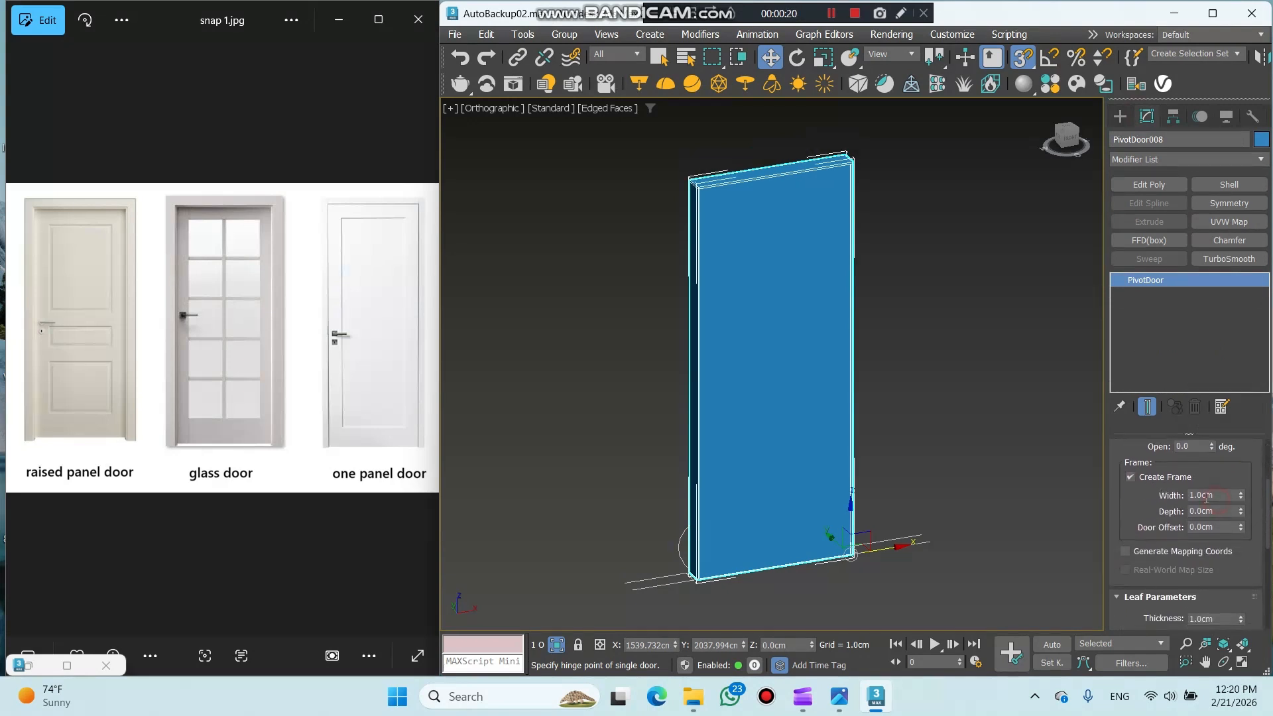
pyautogui.doubleClick(1206, 497)
pyautogui.scroll(6, 690, 584)
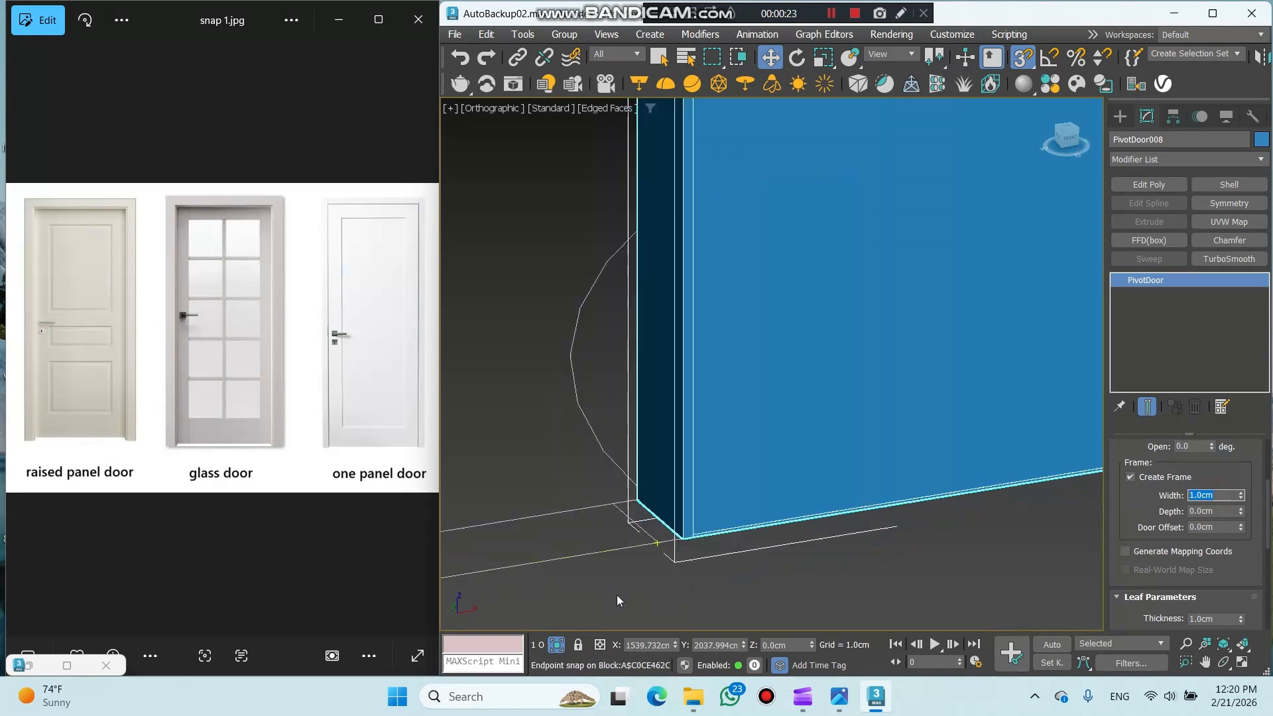
pyautogui.write('3')
pyautogui.press('Return')
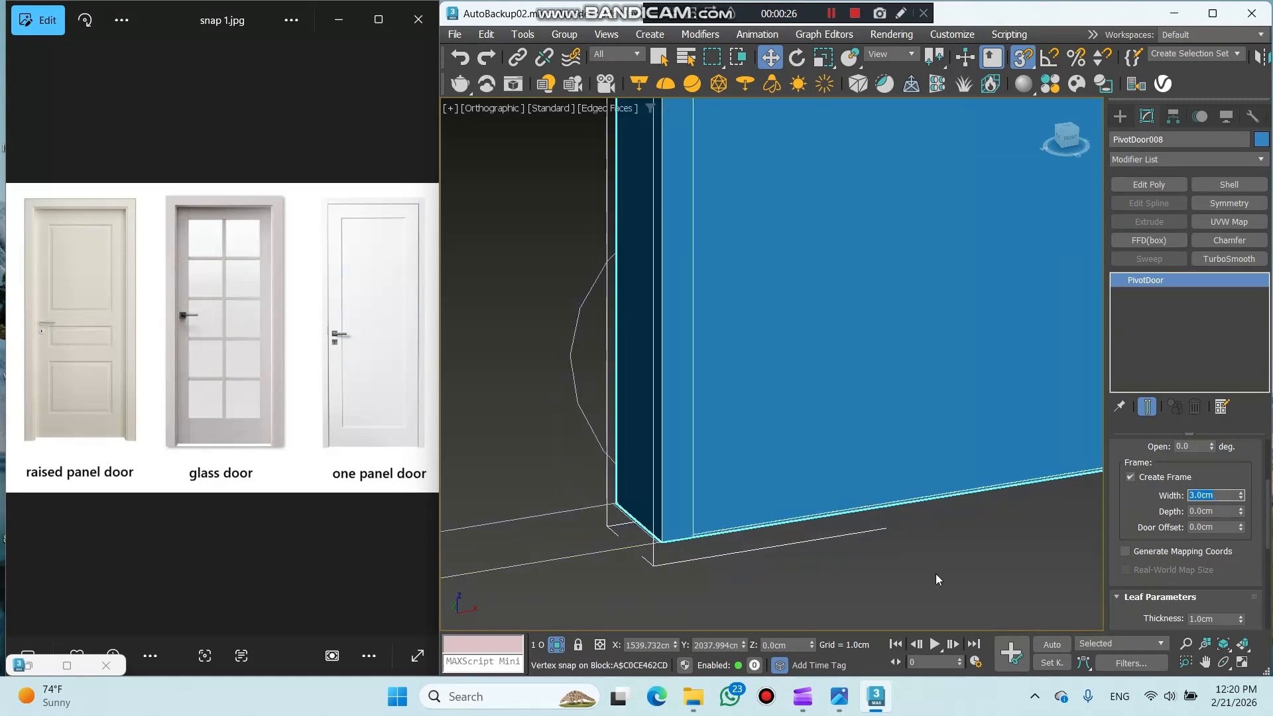
pyautogui.scroll(-5, 774, 583)
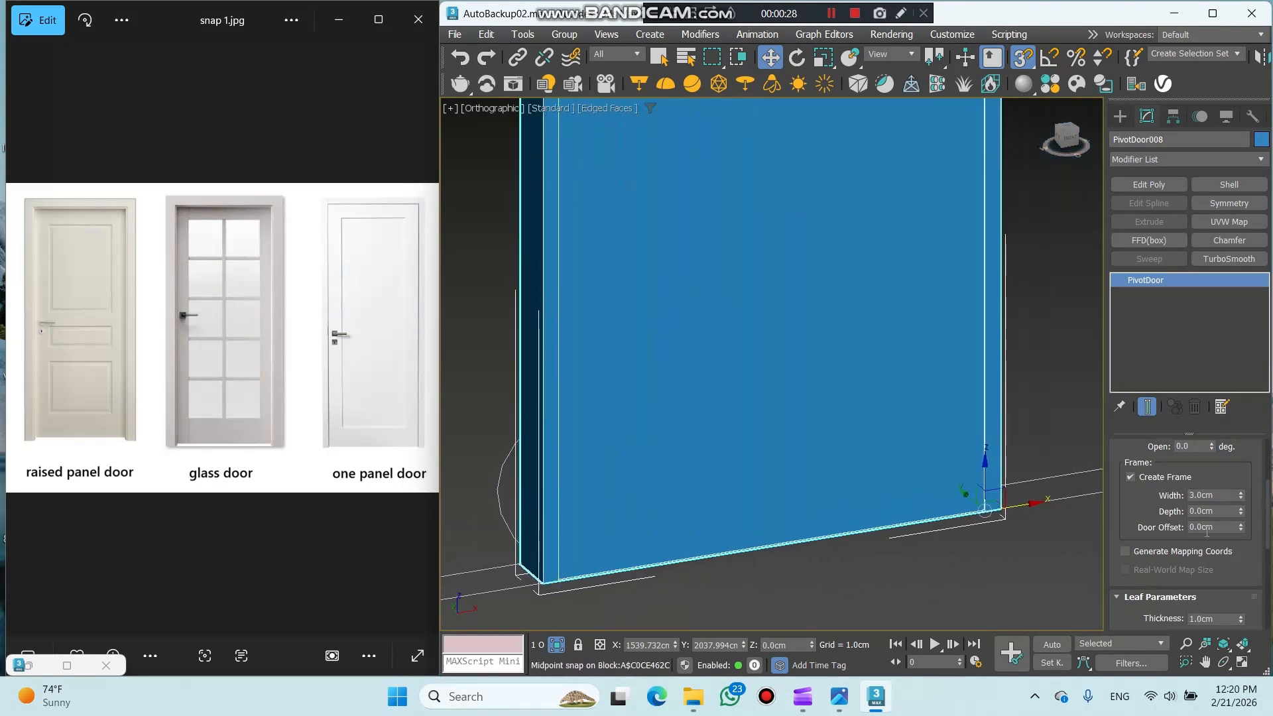
pyautogui.click(1207, 527)
pyautogui.write('5')
pyautogui.press('Return')
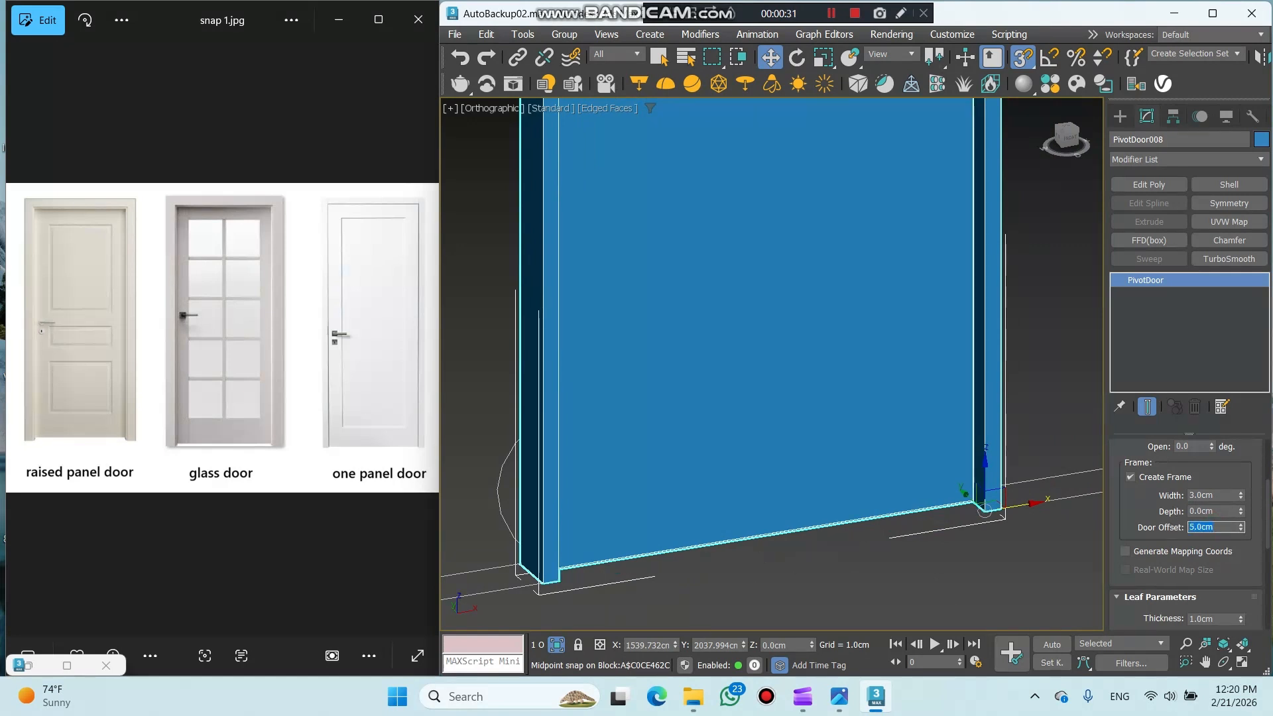
# Set the door leaf's thickness to 4 cm and its stiles and top rail to 12 cm.
pyautogui.scroll(-6, 909, 571)
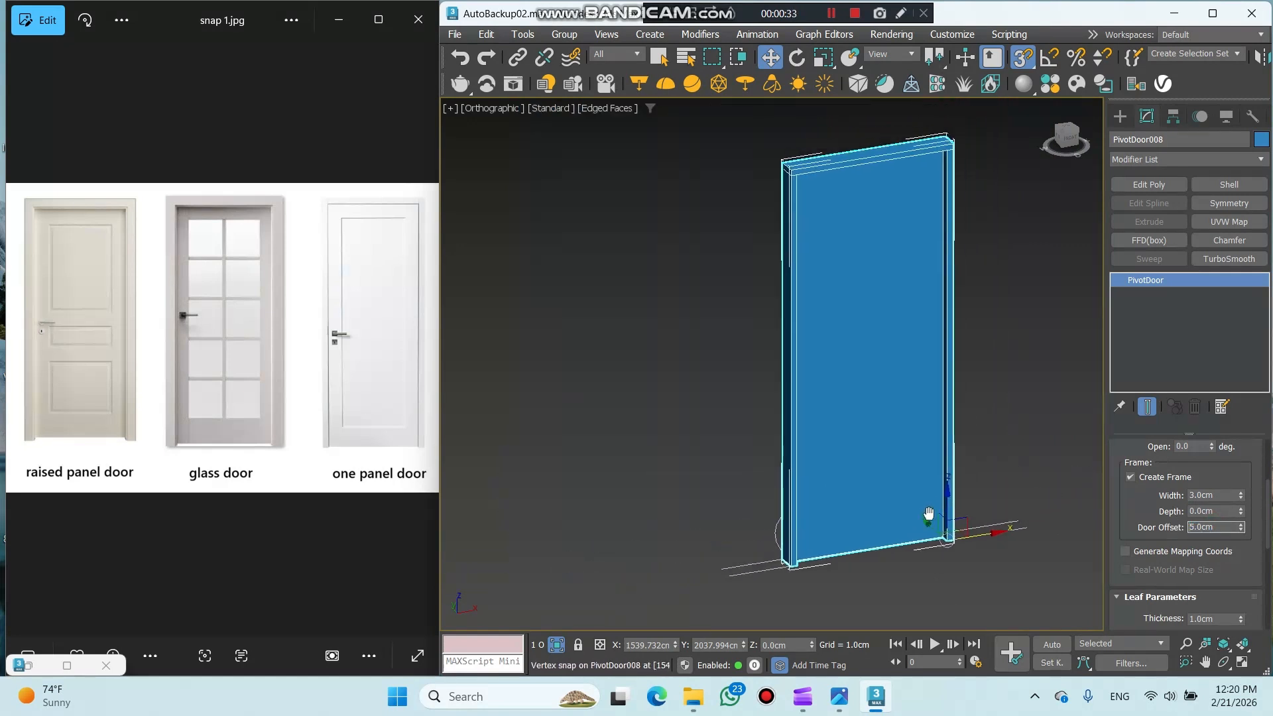
pyautogui.scroll(-4, 1124, 534)
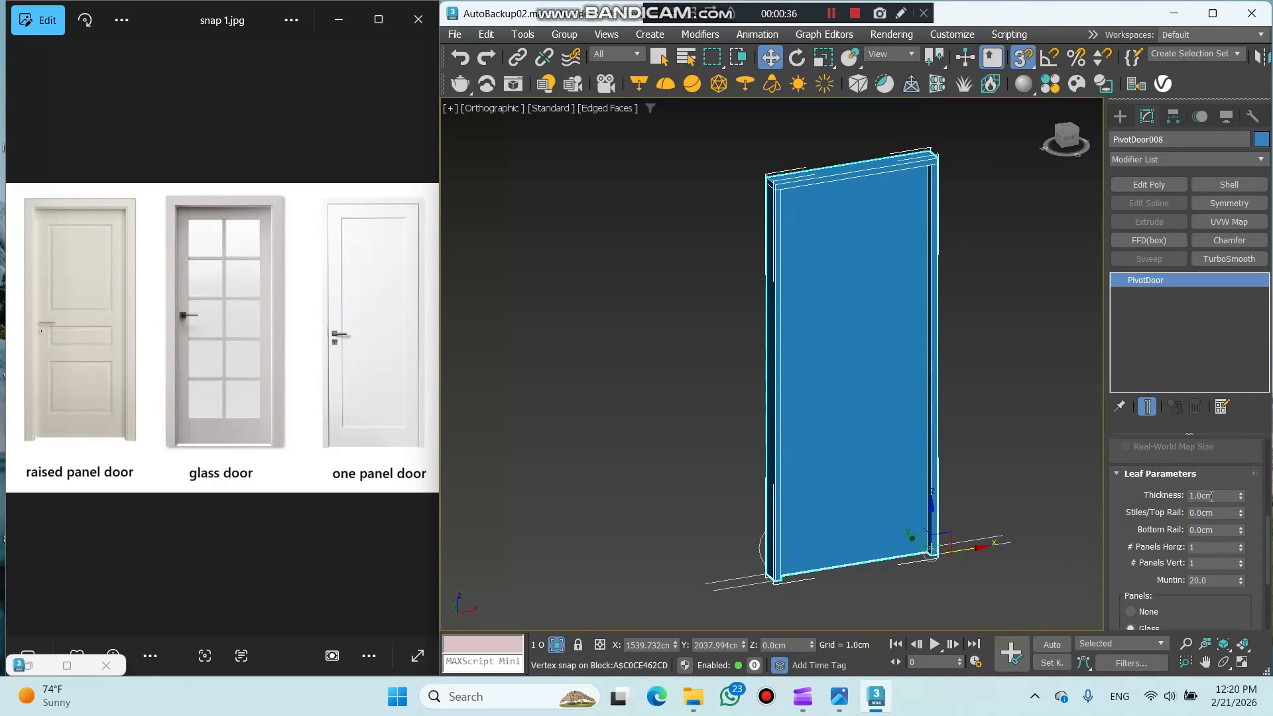
pyautogui.doubleClick(1211, 496)
pyautogui.write('4')
pyautogui.press('Return')
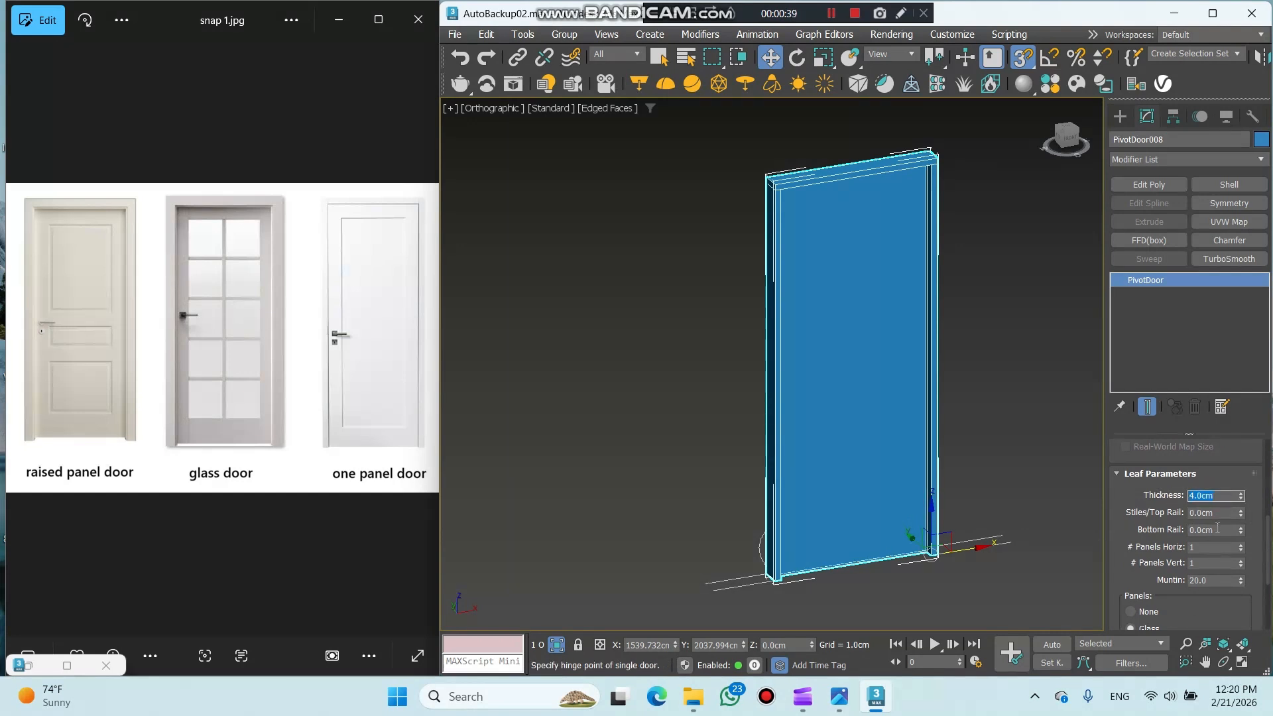
pyautogui.press('Tab')
pyautogui.write('12')
pyautogui.press('Return')
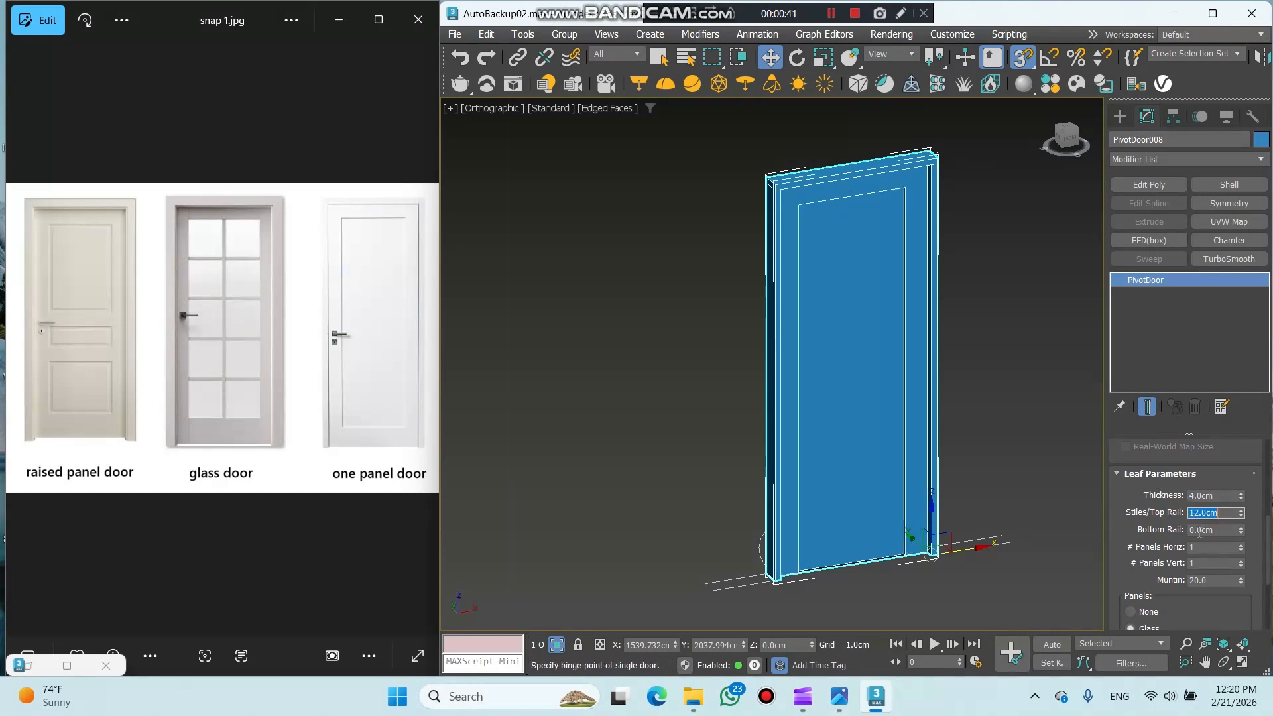
# Set the door leaf's bottom rail to 20 cm.
pyautogui.press('Tab')
pyautogui.write('12.')
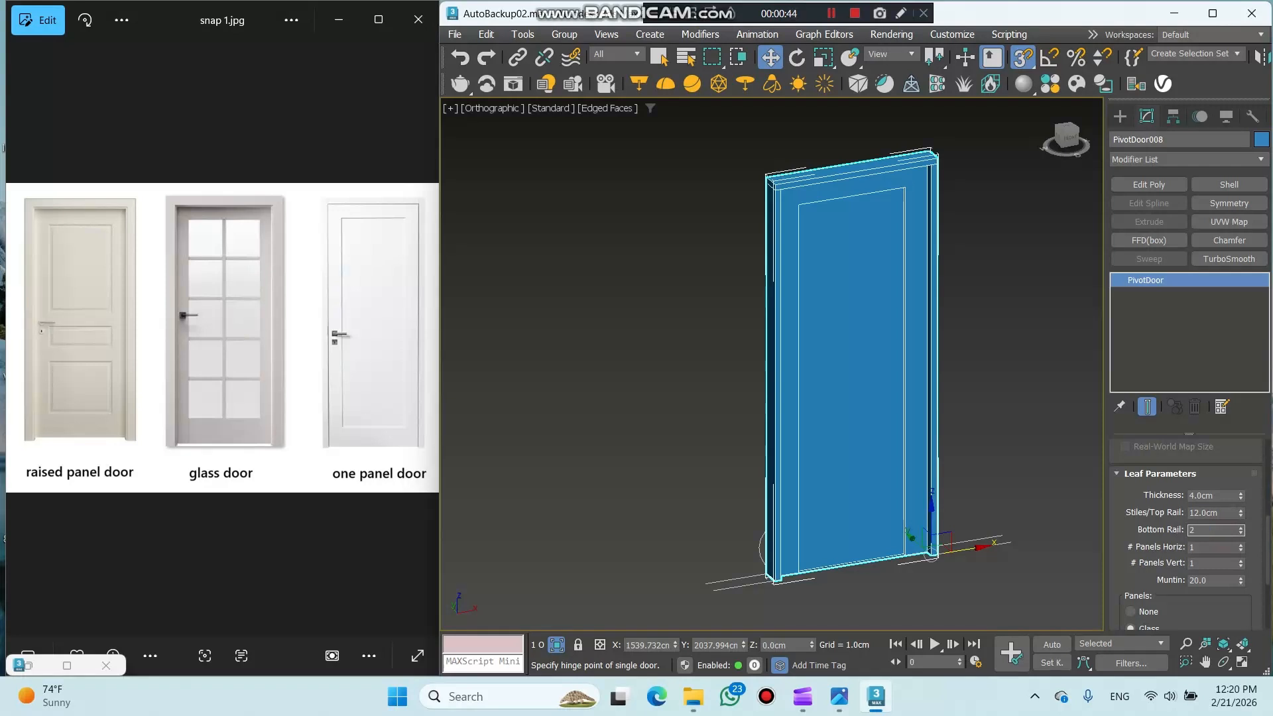
pyautogui.write('0')
pyautogui.press('Return')
pyautogui.press('Tab')
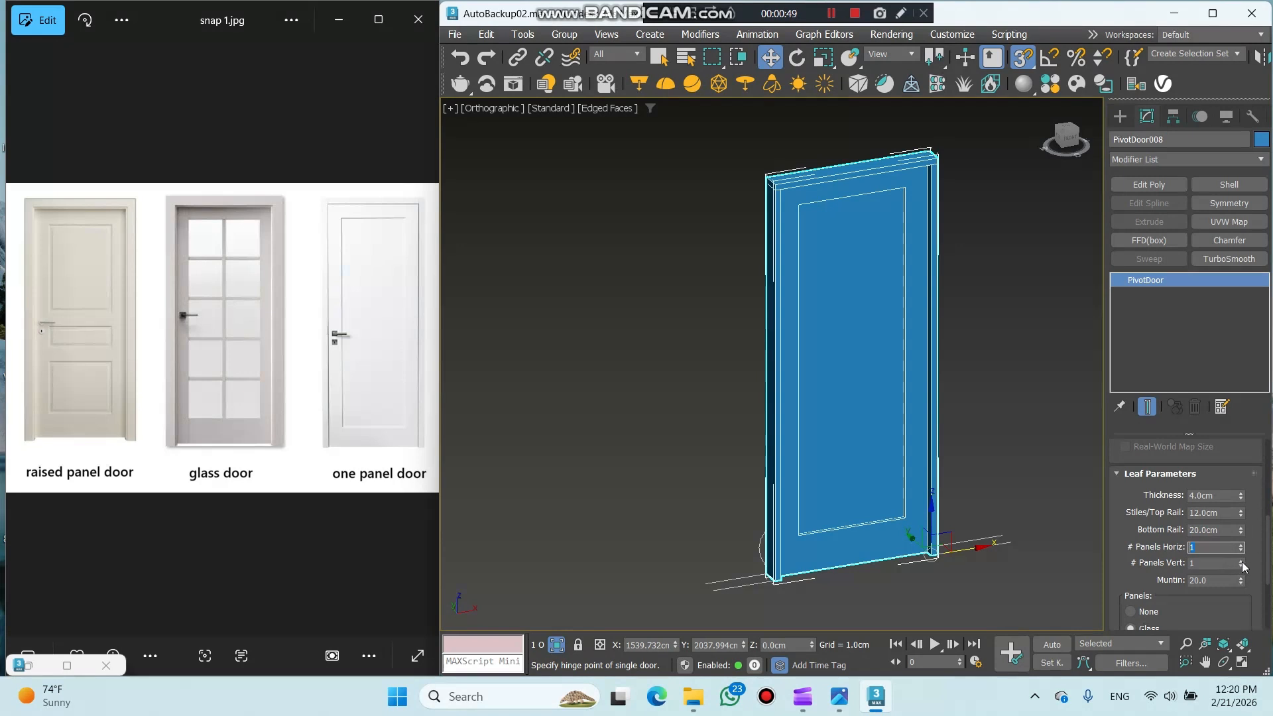
# Divide the leaf into three vertical panels and set the muntin between them to 120 mm.
pyautogui.click(1241, 560)
pyautogui.click(1241, 560)
pyautogui.click(1242, 561)
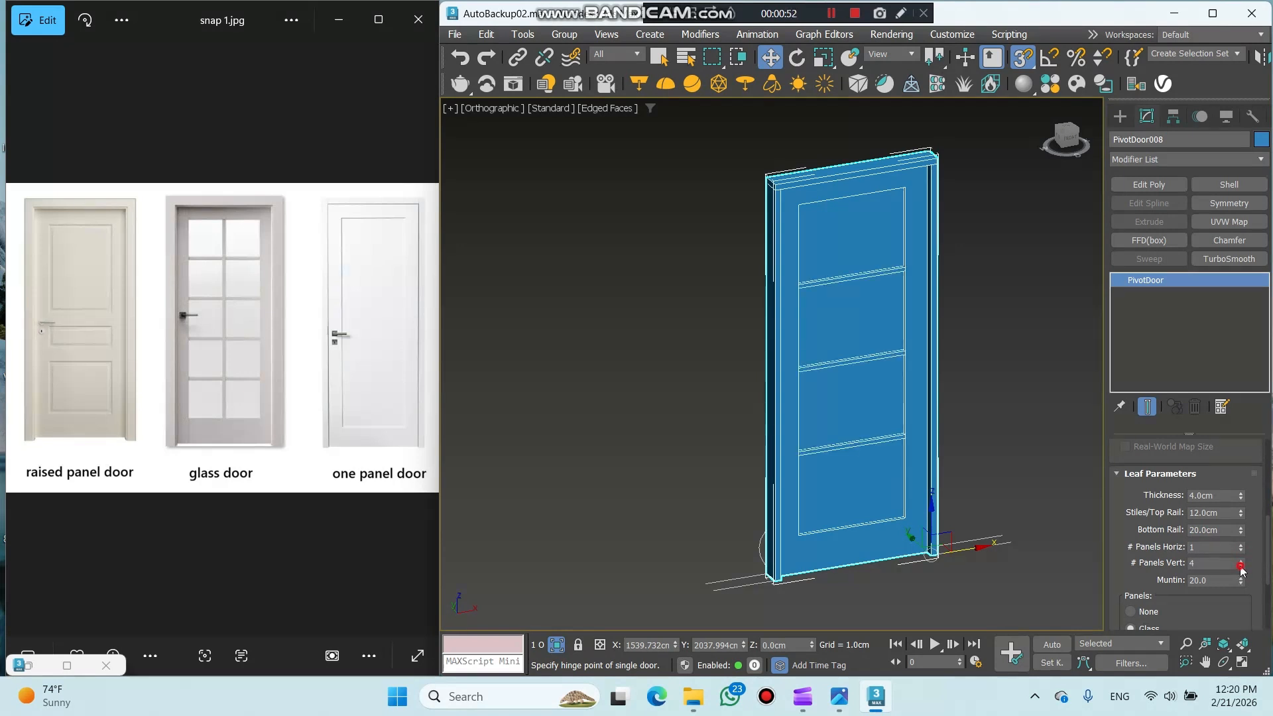
pyautogui.click(1242, 568)
pyautogui.click(1201, 581)
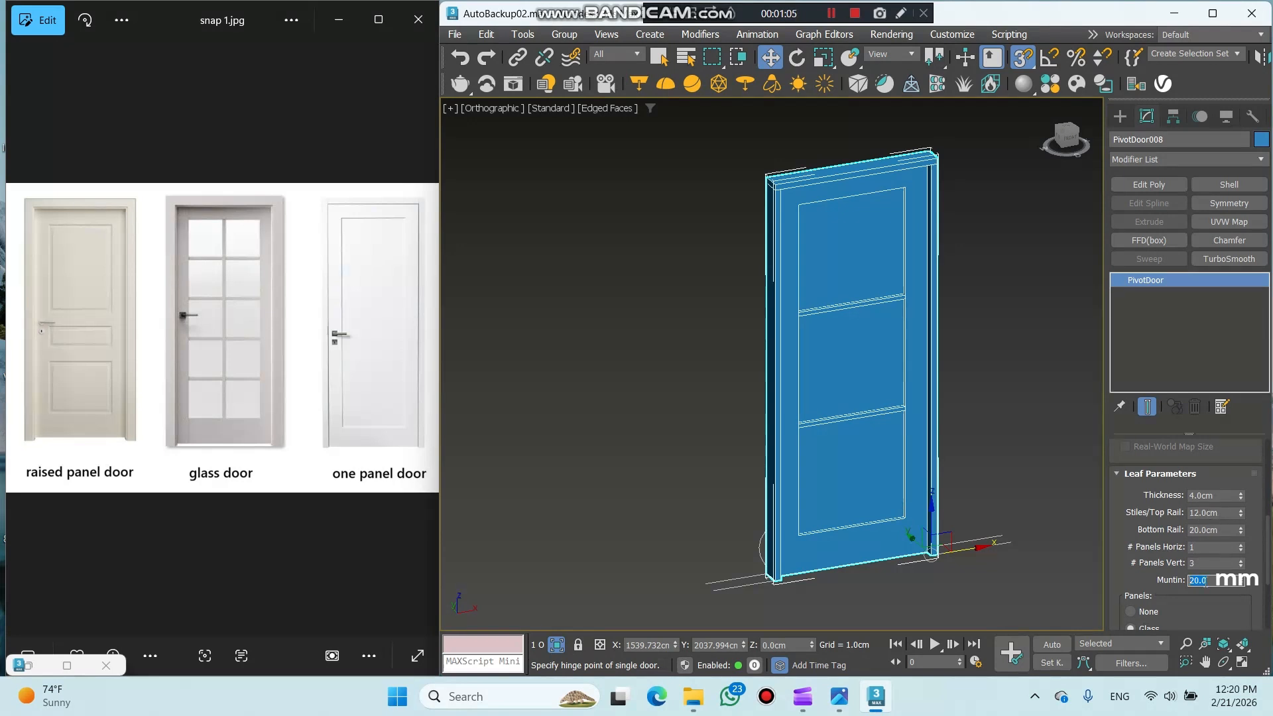
pyautogui.press('Return')
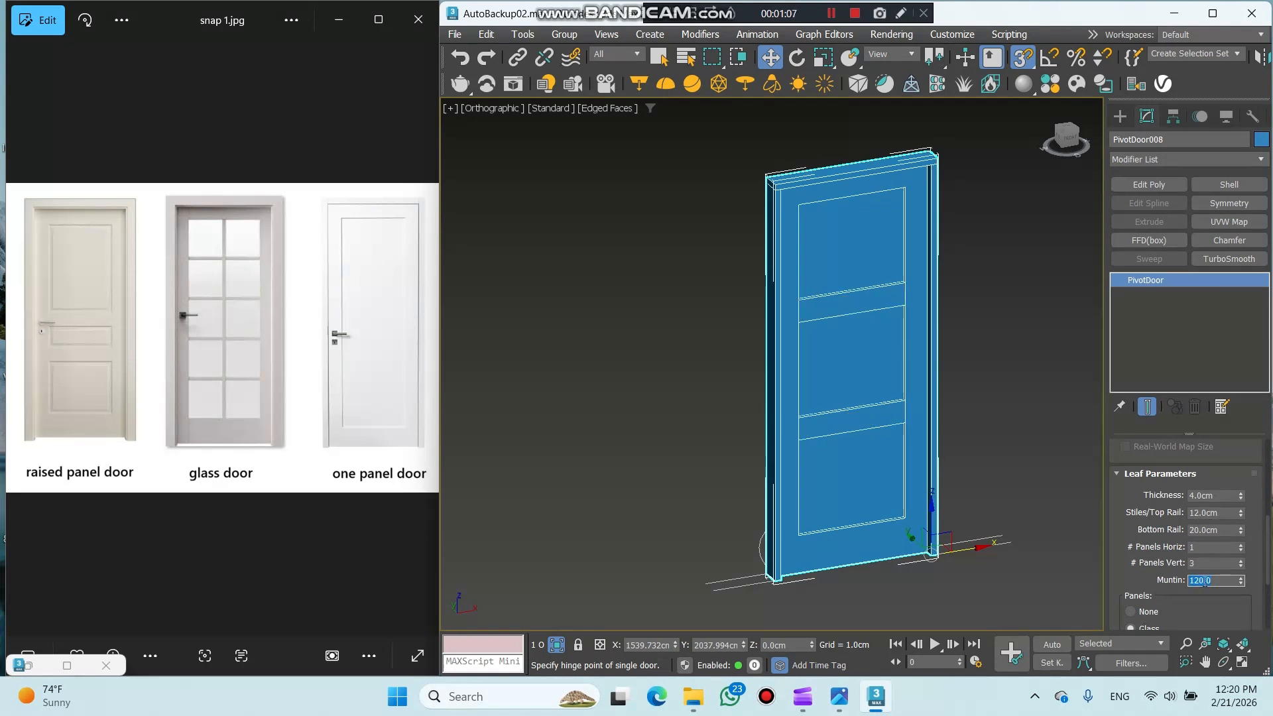
# Switch the leaf's panel type from Glass to Beveled.
pyautogui.scroll(-3, 1168, 531)
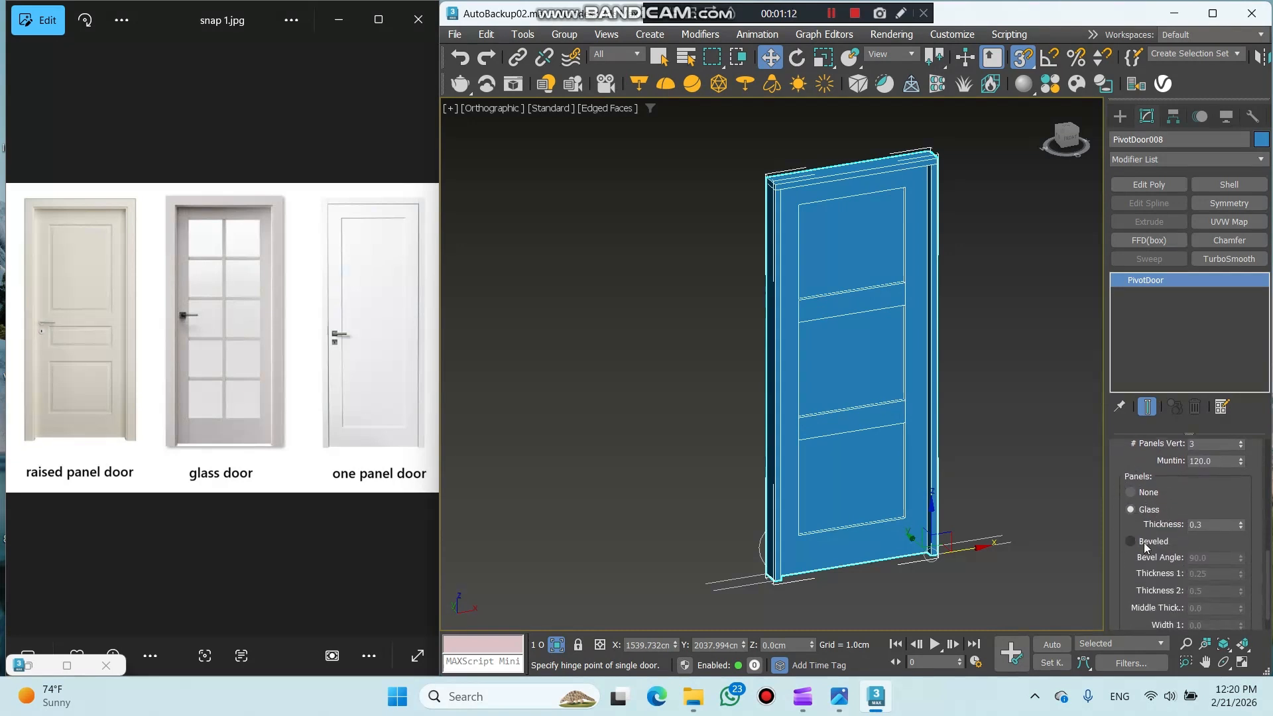
pyautogui.click(1146, 544)
pyautogui.scroll(5, 872, 515)
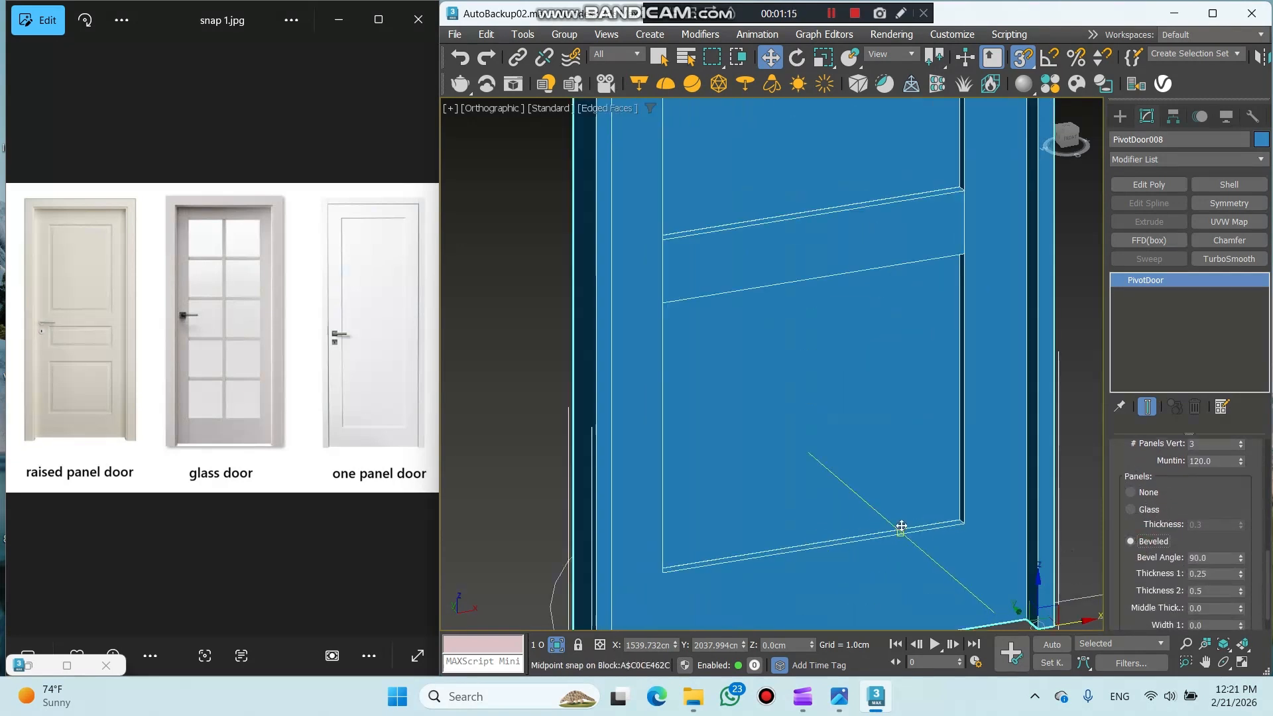
pyautogui.scroll(-1, 1151, 593)
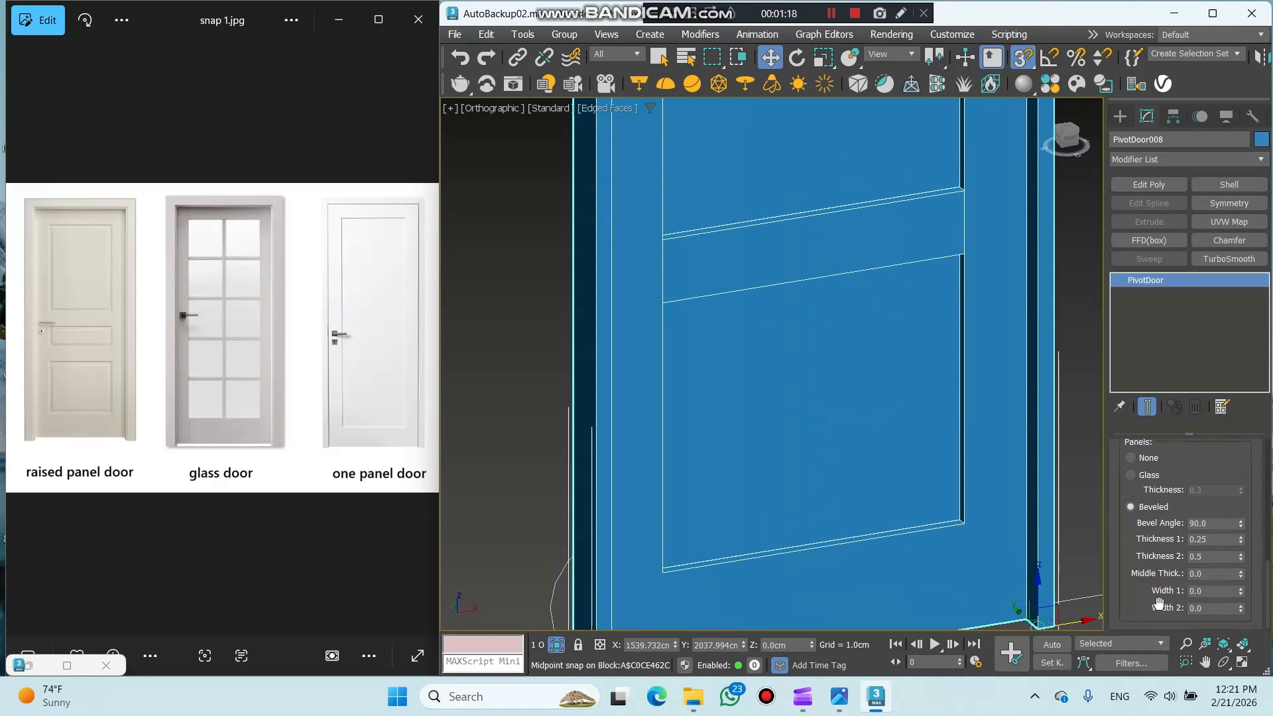
# Set the beveled panels' Width 1 to 50 mm and Width 2 to 20 mm.
pyautogui.click(1198, 590)
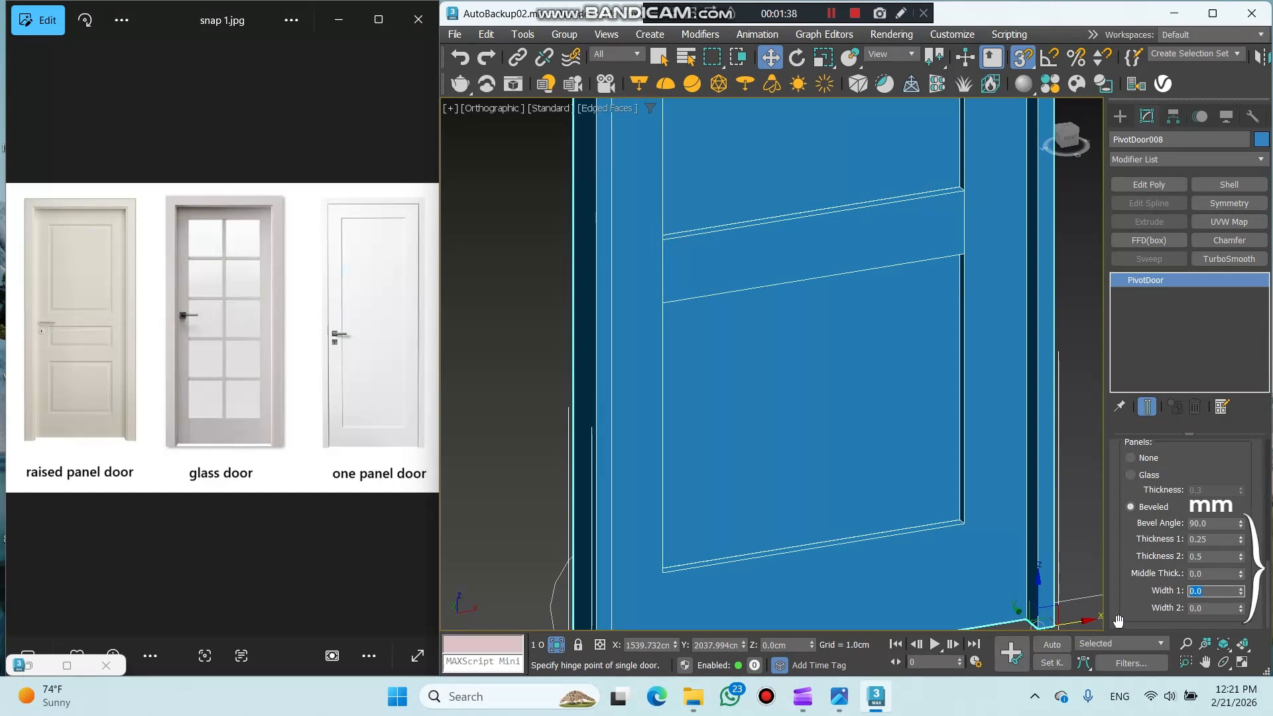
pyautogui.write('50')
pyautogui.press('Return')
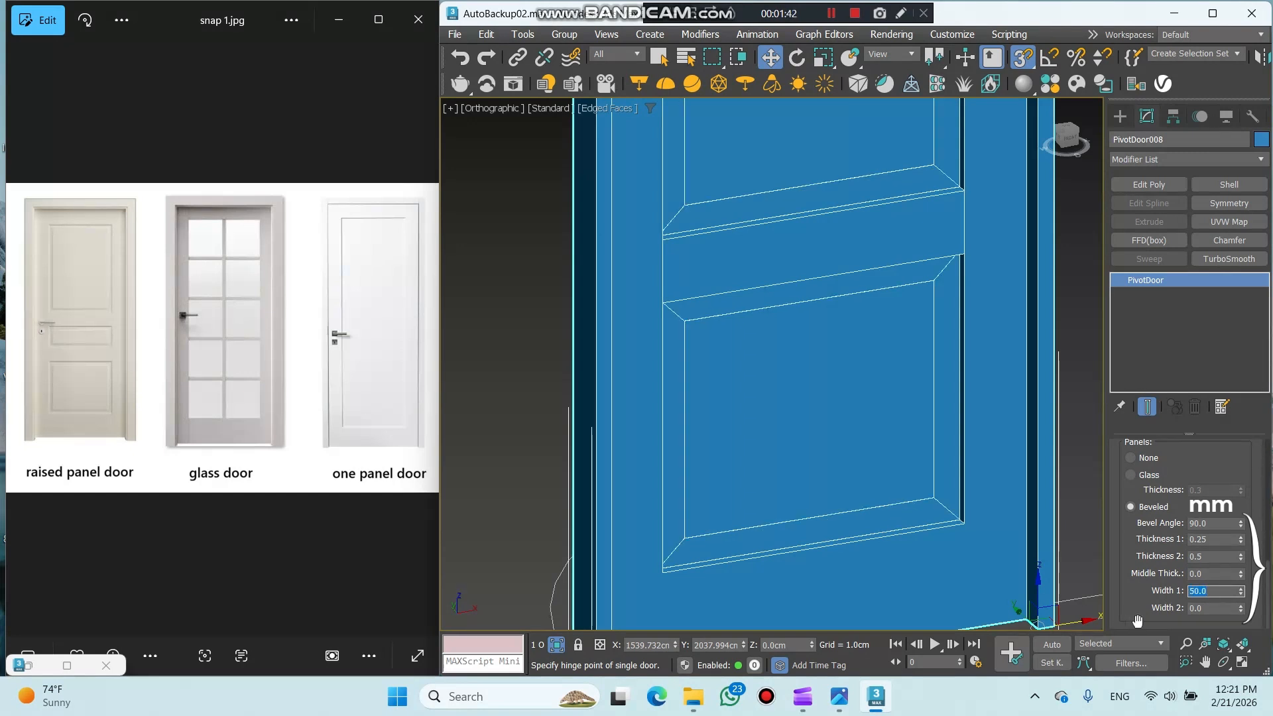
pyautogui.click(1208, 613)
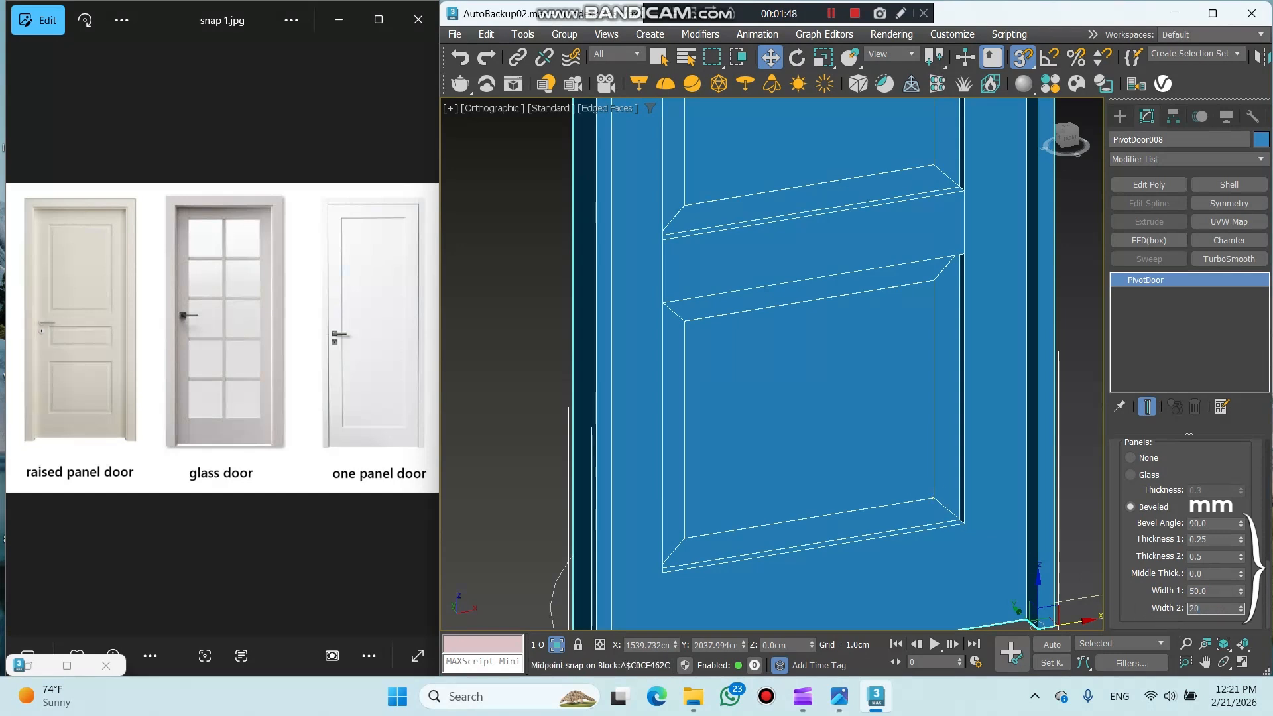
pyautogui.press('Return')
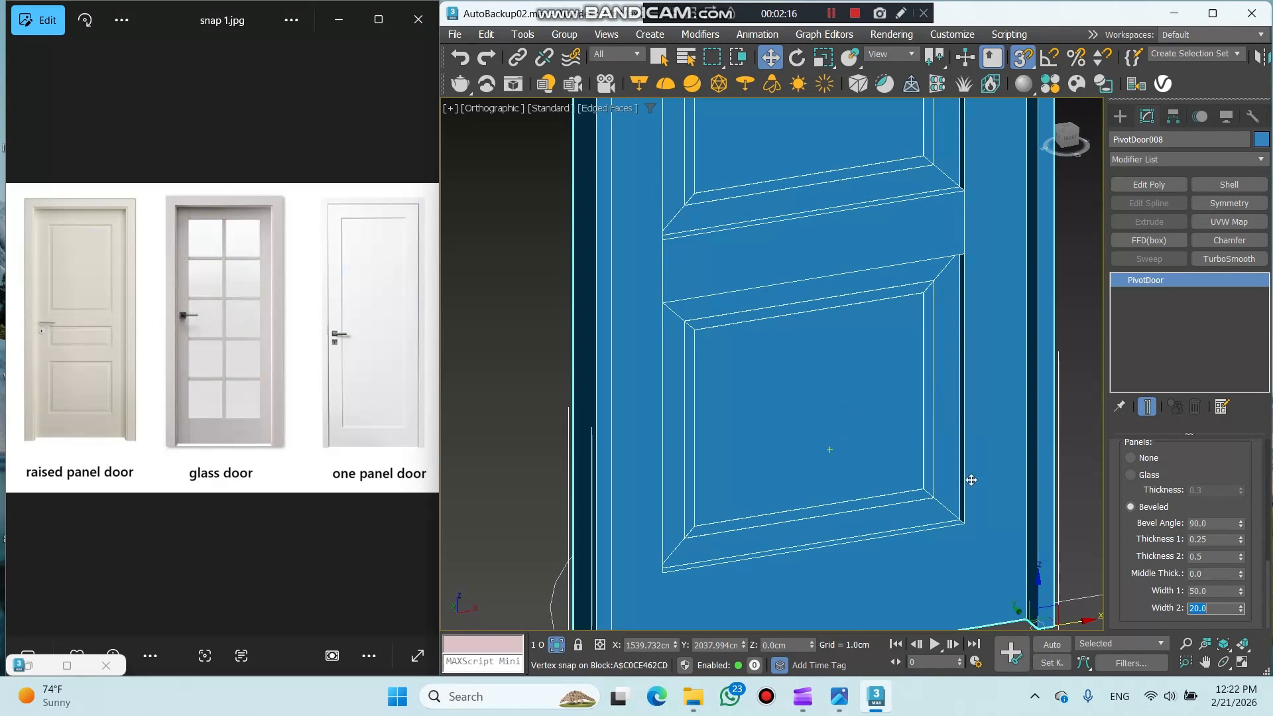
# Set the beveled panels' Thickness 2 to 20 mm and Middle Thickness to 20 mm.
pyautogui.click(1217, 539)
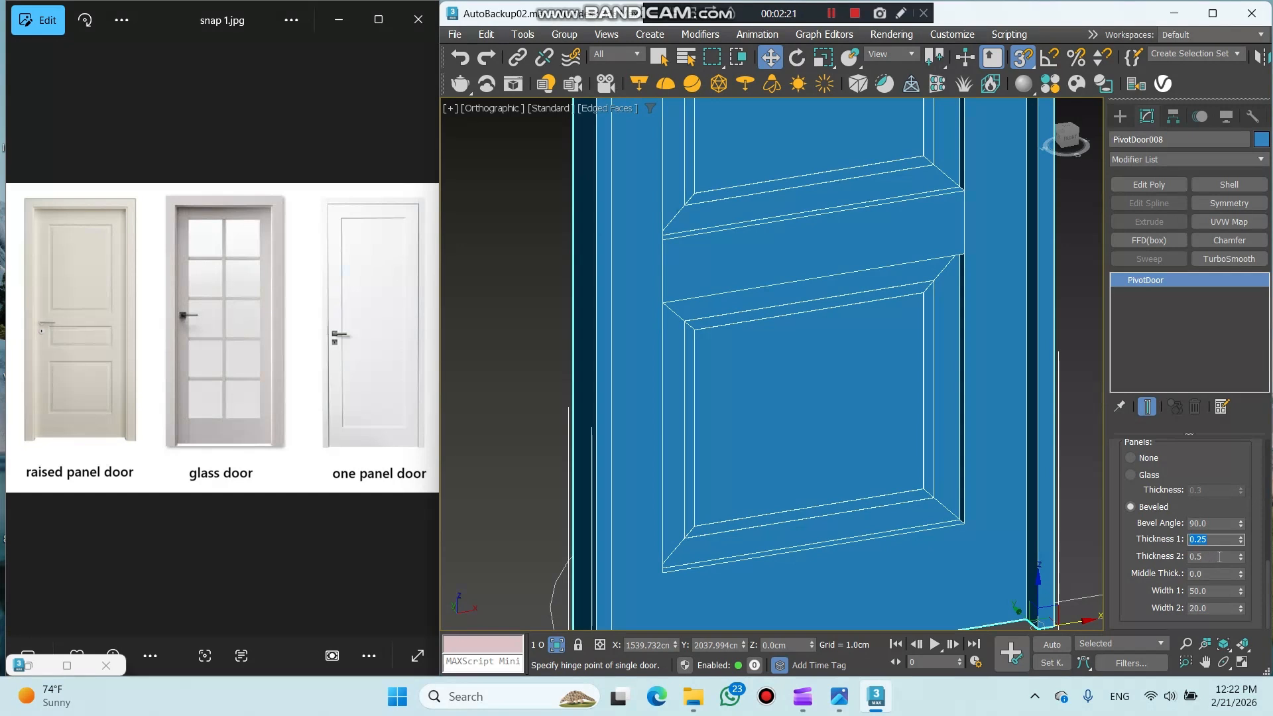
pyautogui.click(1219, 557)
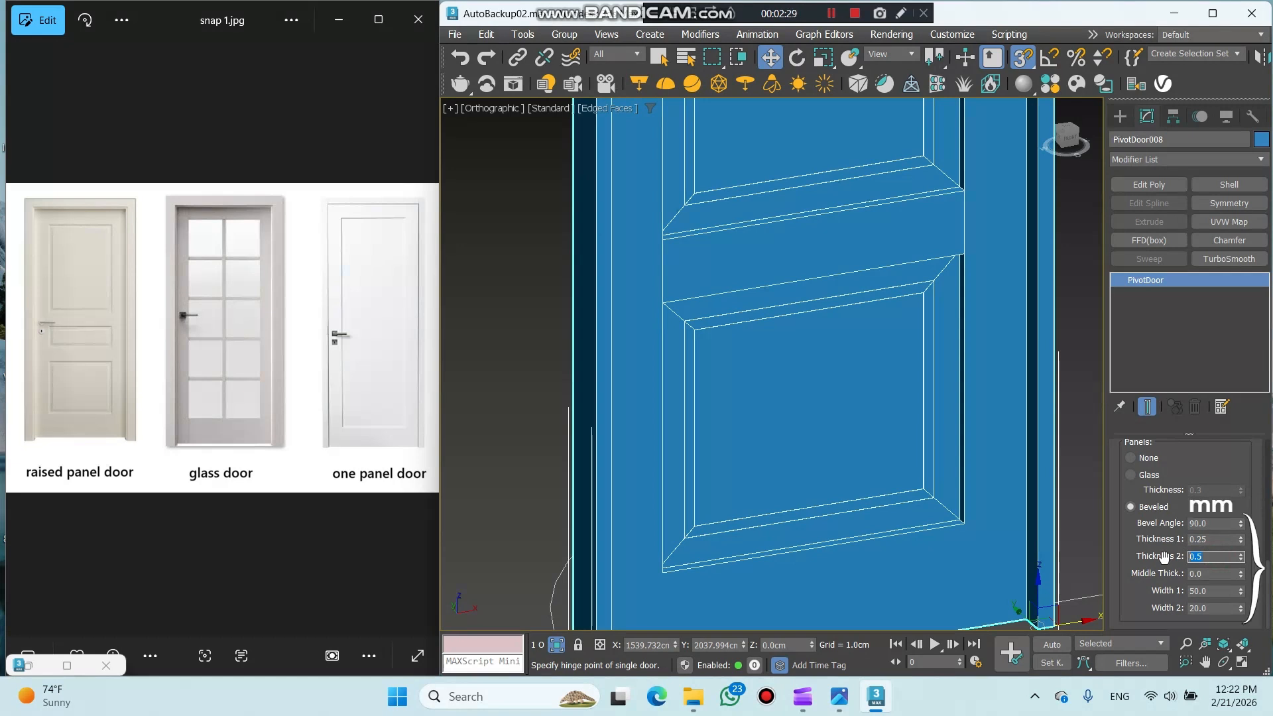
pyautogui.write('20')
pyautogui.press('Return')
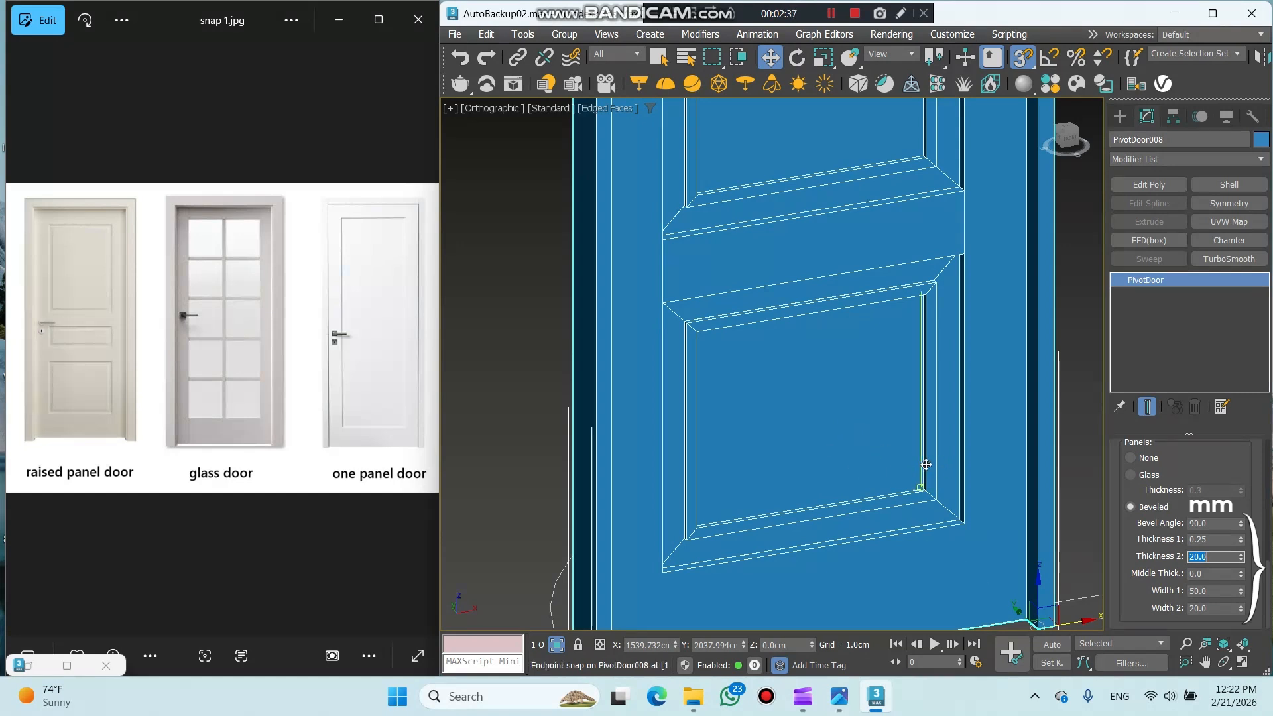
pyautogui.click(1217, 574)
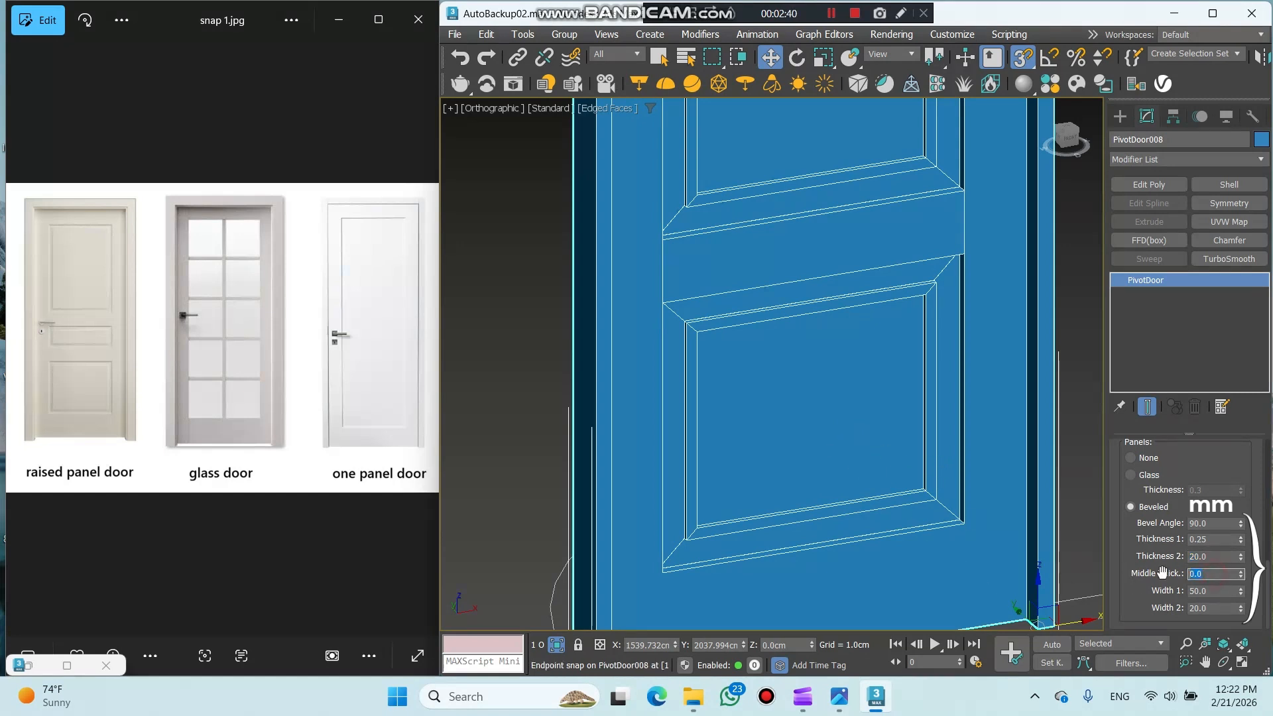
pyautogui.write('20')
pyautogui.press('Return')
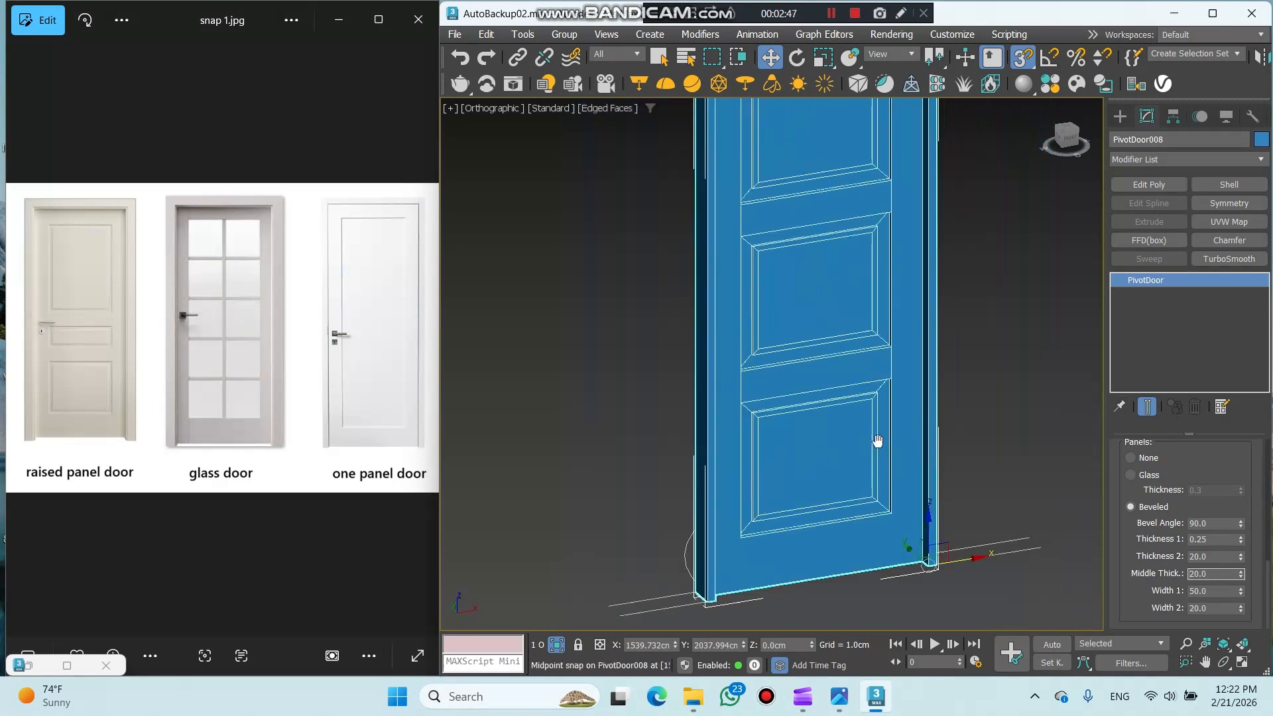
# Add an Edit Poly modifier to the door and cap the open borders at the top of its frame.
pyautogui.scroll(-5, 769, 365)
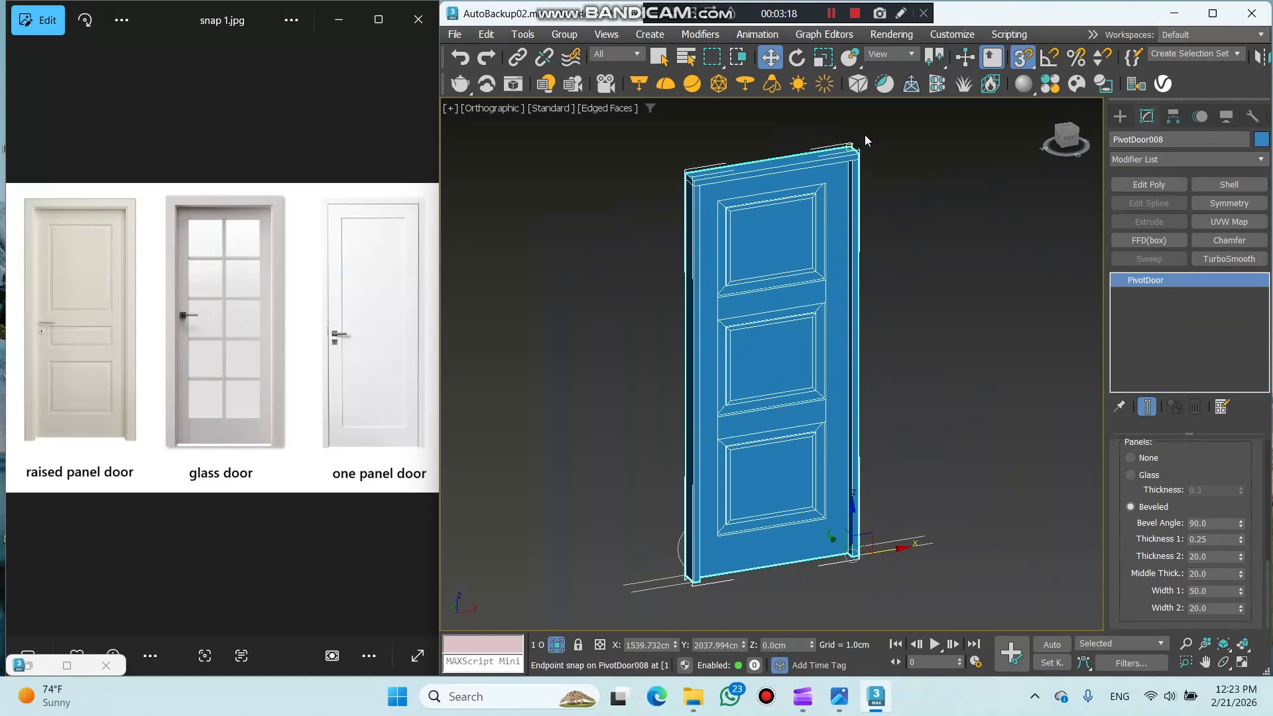
pyautogui.click(1147, 185)
pyautogui.scroll(8, 813, 130)
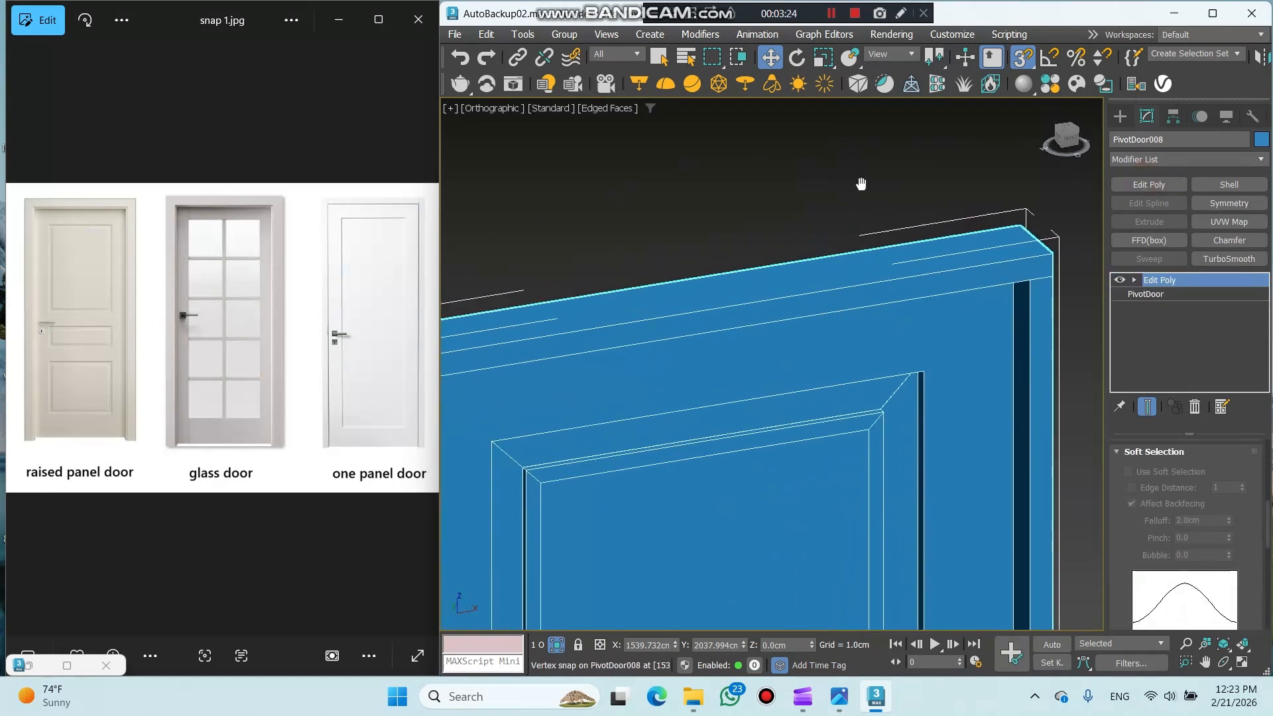
pyautogui.scroll(-2, 861, 184)
pyautogui.click(1135, 280)
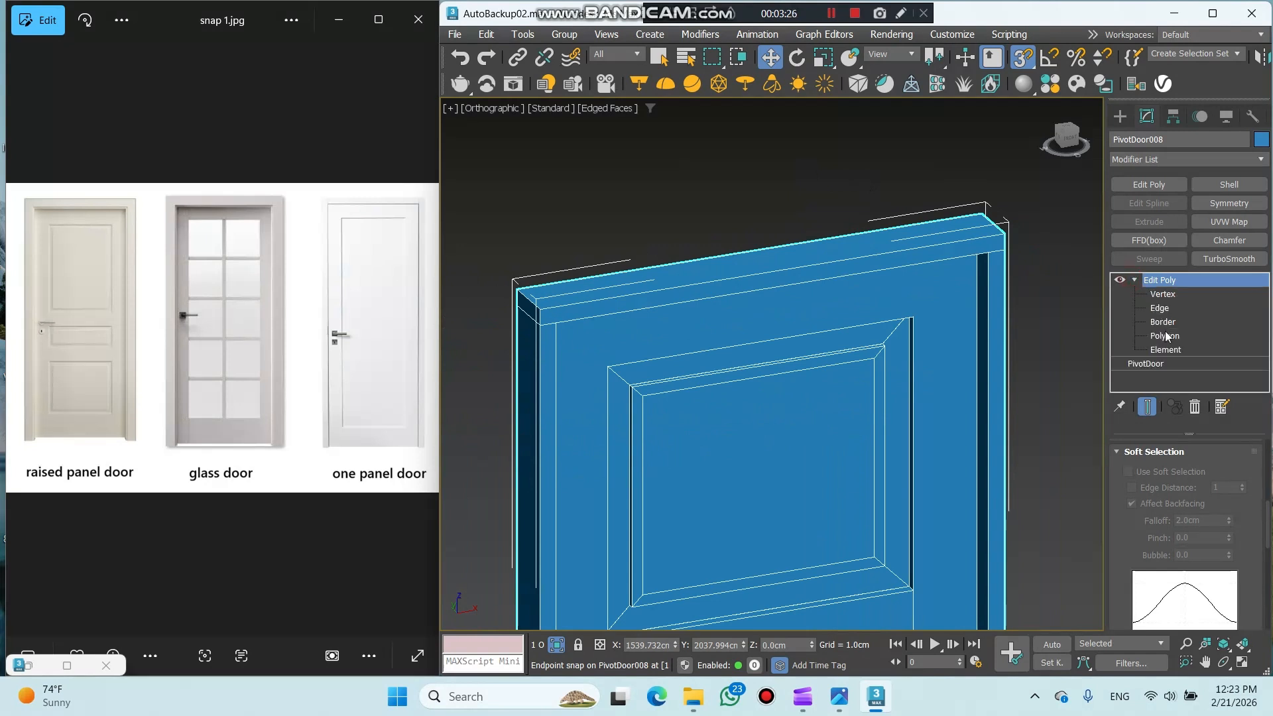
pyautogui.click(1162, 325)
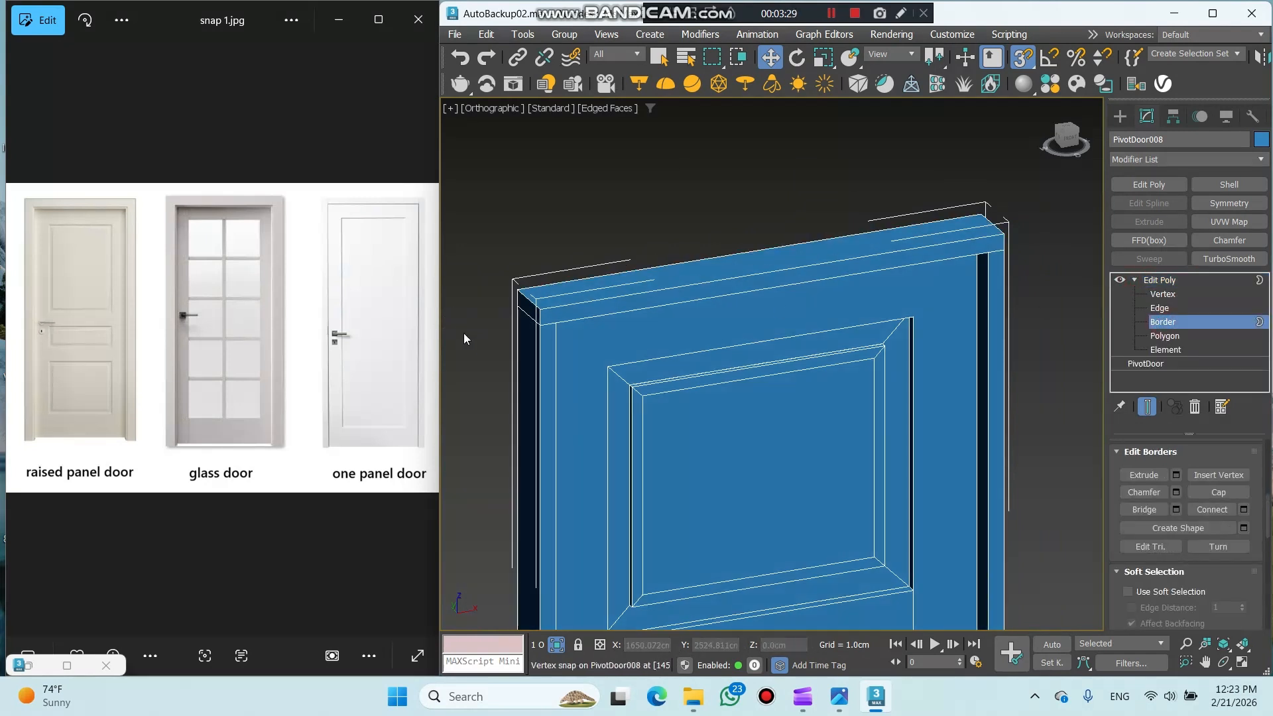
pyautogui.moveTo(478, 343); pyautogui.dragTo(1064, 172)
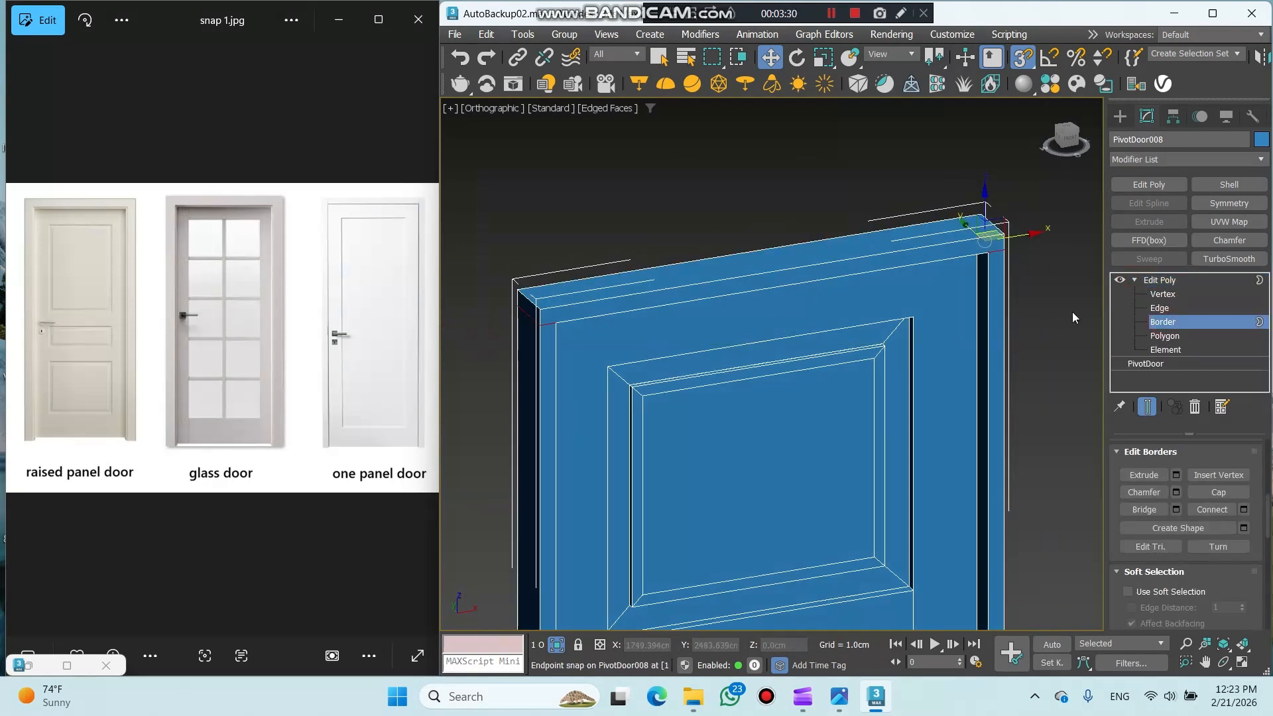
pyautogui.click(1223, 495)
pyautogui.click(1160, 280)
# In the front view, move the vertices around the upper muntin down about 25 cm, with snapping off, to shorten the middle panel.
pyautogui.press('f')
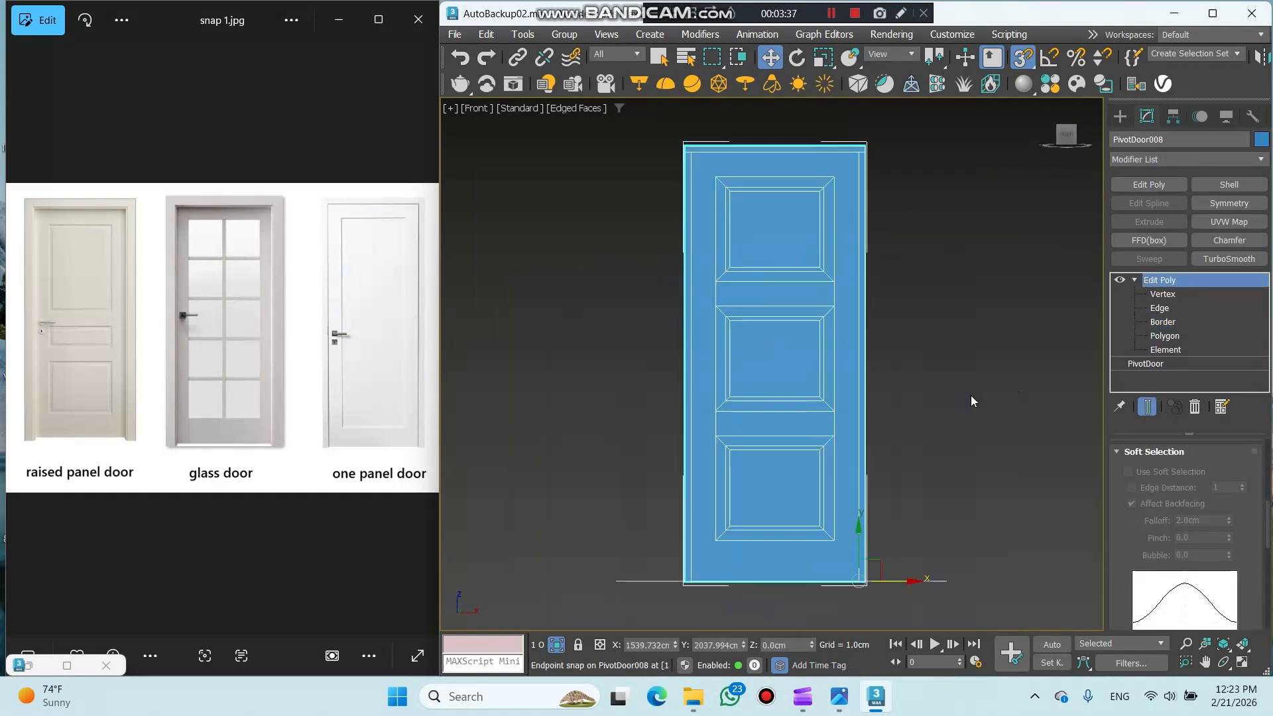
pyautogui.click(1163, 296)
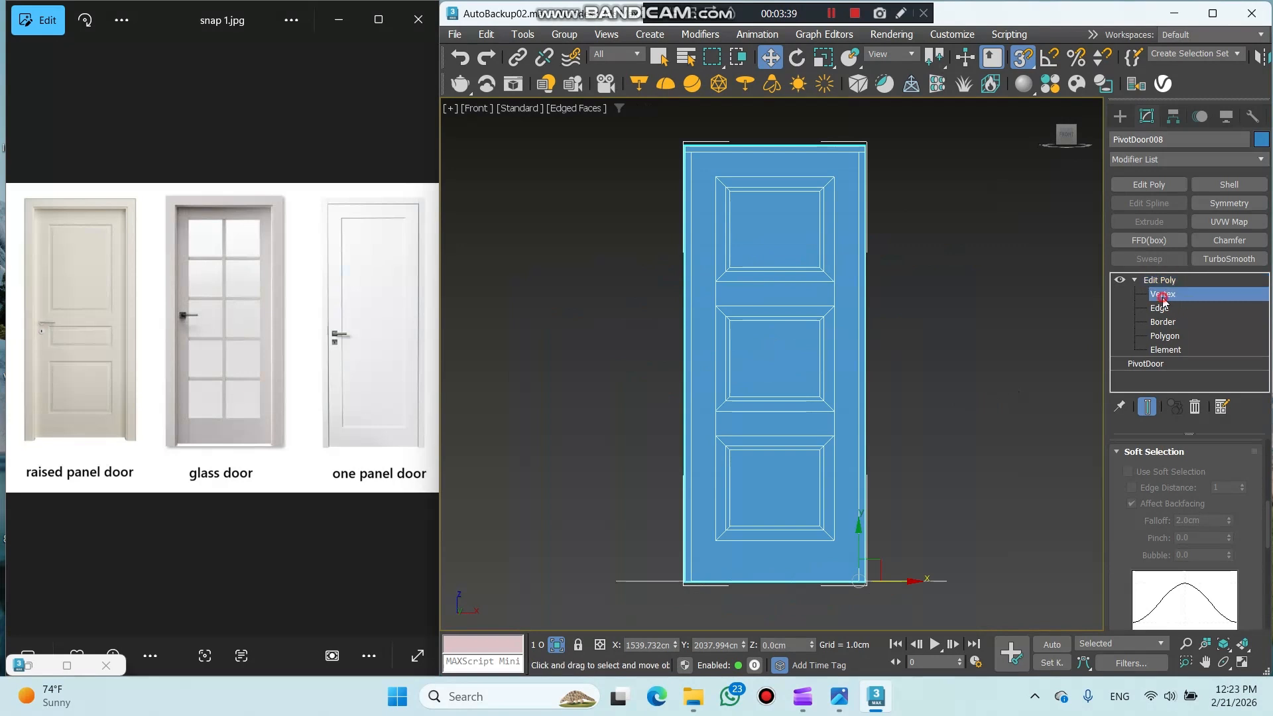
pyautogui.moveTo(629, 337); pyautogui.dragTo(630, 337)
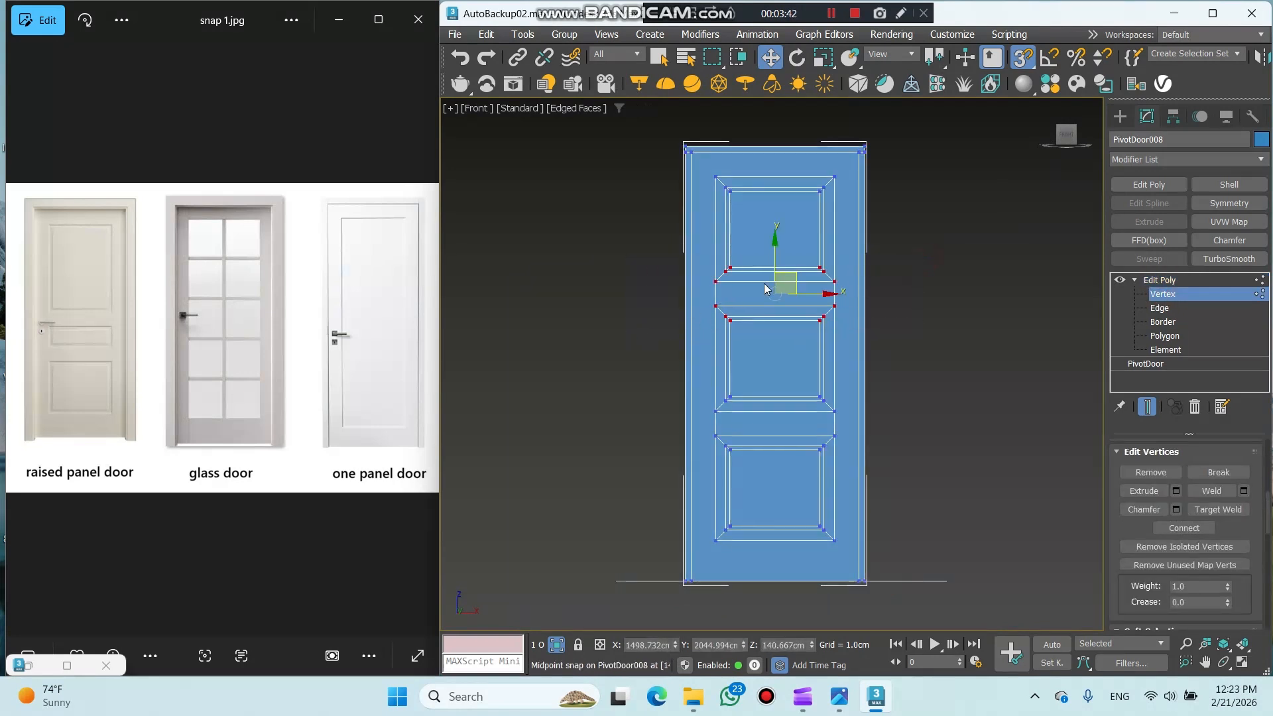
pyautogui.press('s')
pyautogui.moveTo(773, 257); pyautogui.dragTo(776, 304)
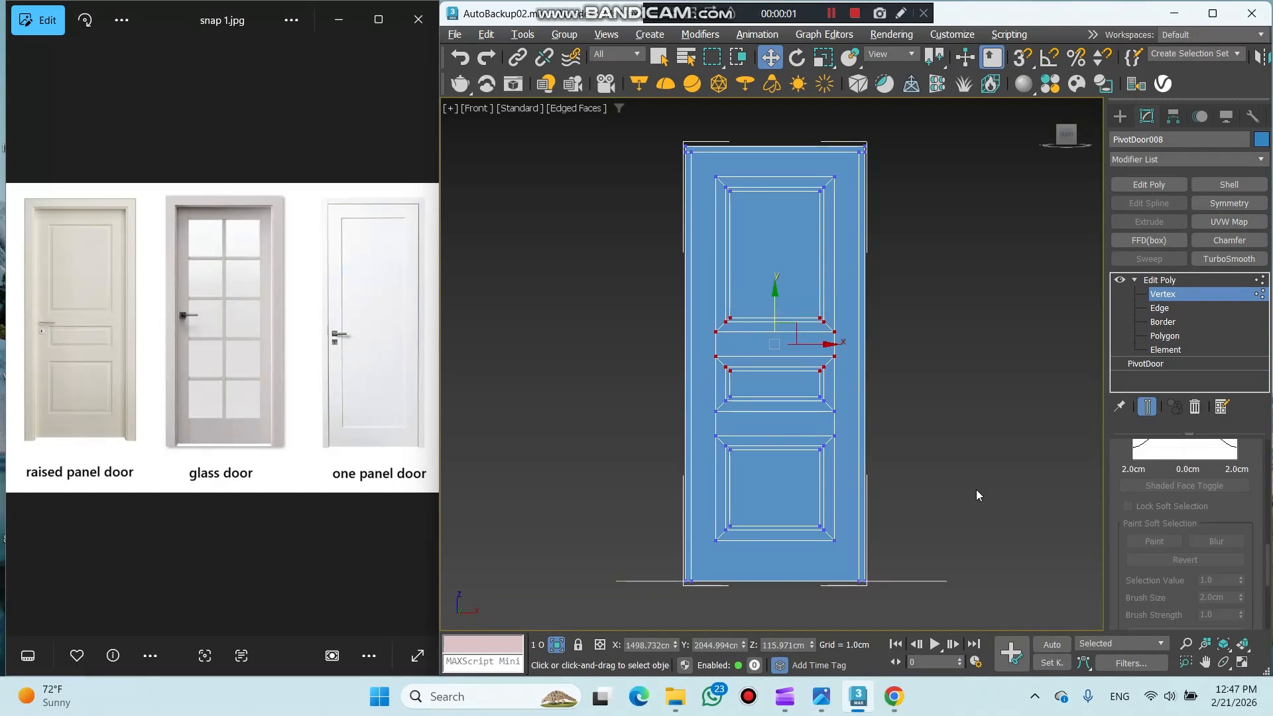
# Select all of the door's elements and assign them a single material ID.
pyautogui.click(1166, 350)
pyautogui.moveTo(959, 158); pyautogui.dragTo(622, 551)
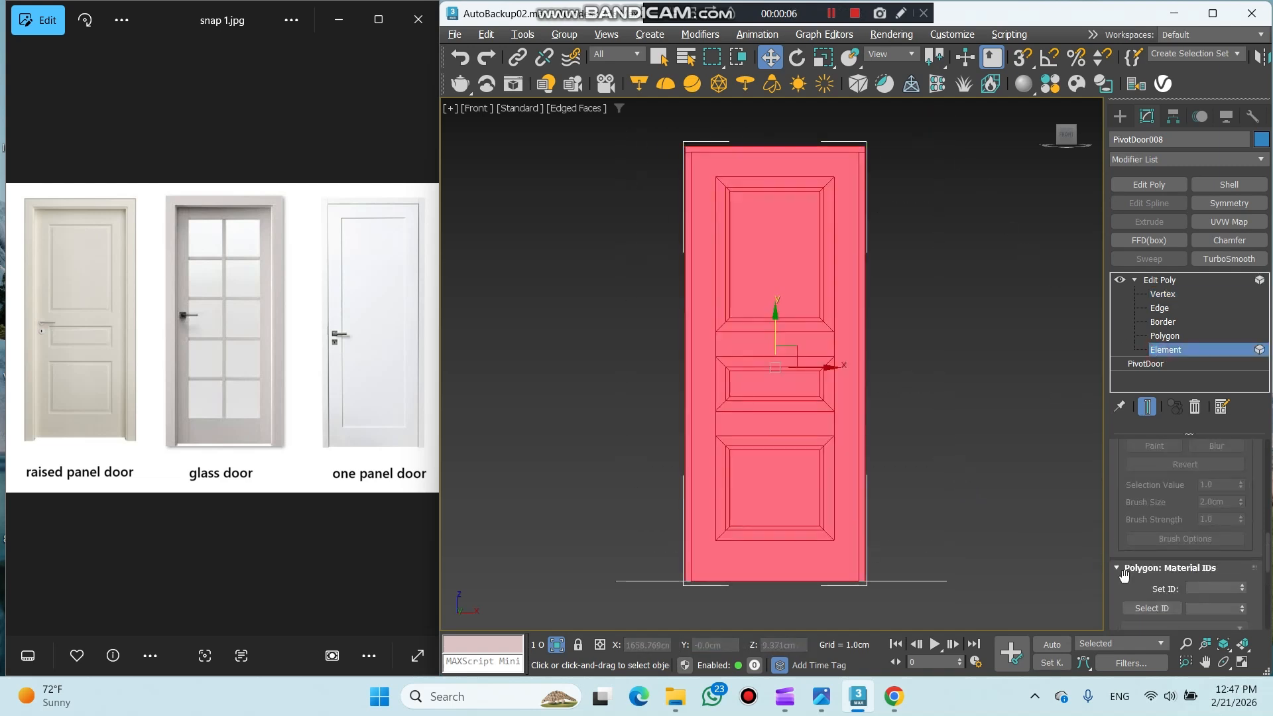
pyautogui.scroll(-3, 1141, 543)
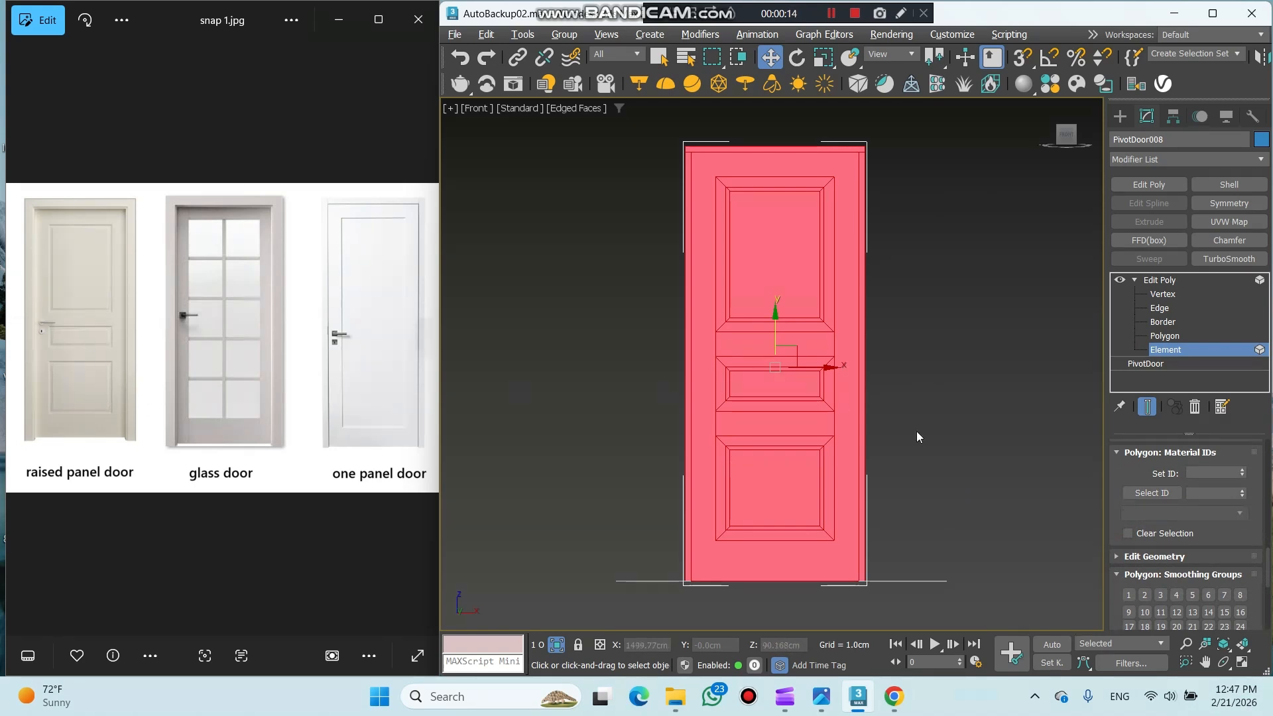
pyautogui.click(1243, 475)
pyautogui.click(1160, 280)
# Add a Chamfer modifier to the door and set its smoothing to Smooth Chamfers Only.
pyautogui.keyDown('alt'); pyautogui.moveTo(852, 229); pyautogui.dragTo(879, 244, button='middle'); pyautogui.keyUp('alt')
pyautogui.scroll(6, 845, 144)
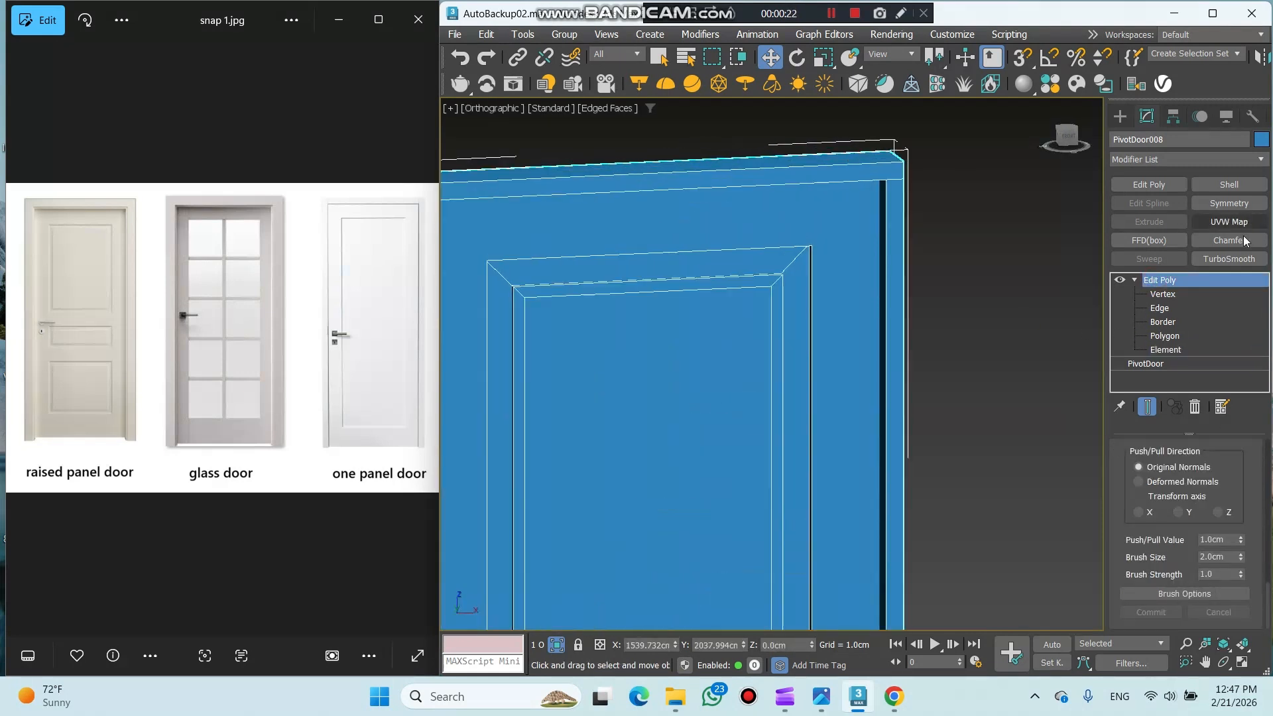
pyautogui.click(1246, 242)
pyautogui.scroll(-3, 1167, 452)
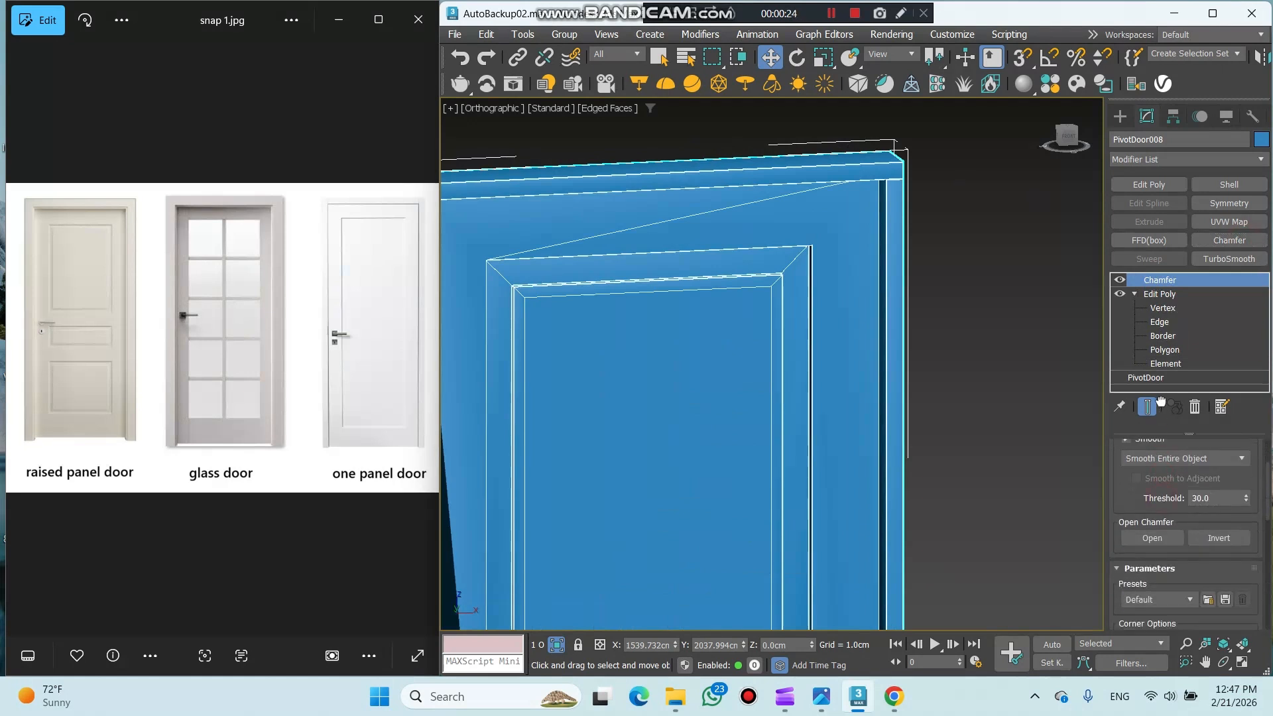
pyautogui.click(1167, 453)
pyautogui.click(1168, 473)
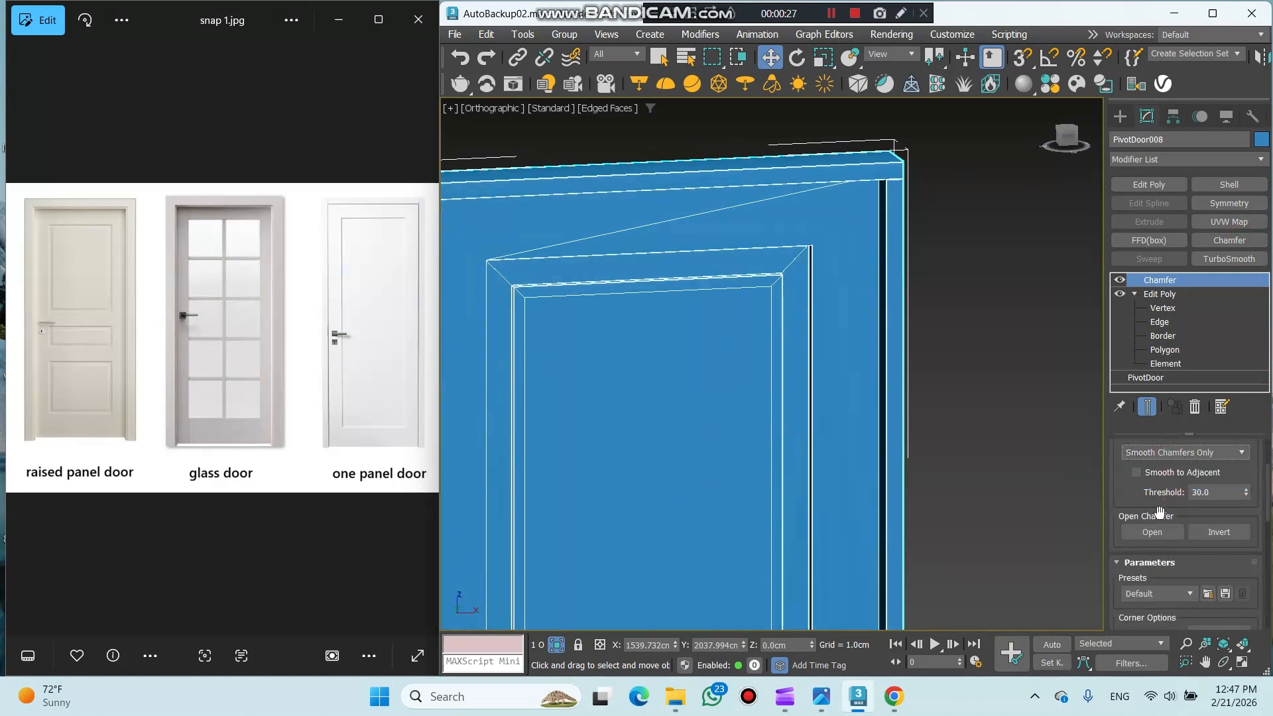
# Set the chamfer's mitering to Tri and its amount to 0.3 cm.
pyautogui.scroll(-3, 1125, 562)
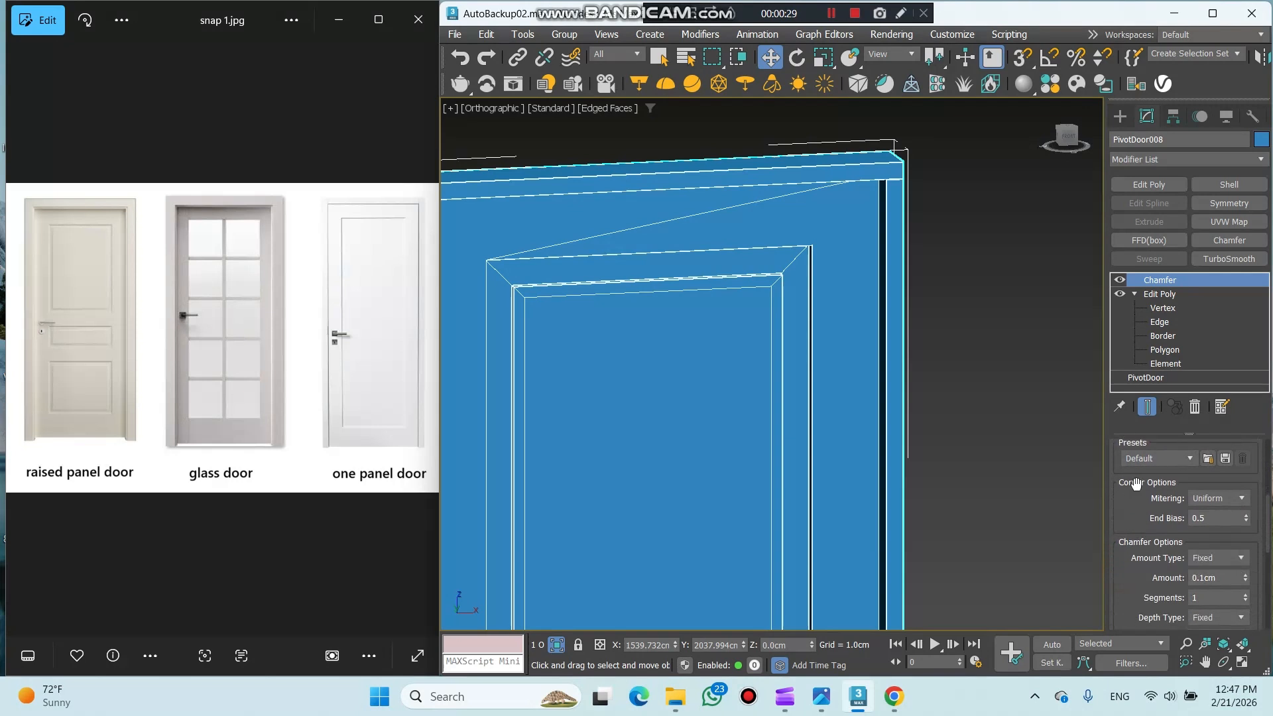
pyautogui.click(1207, 501)
pyautogui.click(1212, 528)
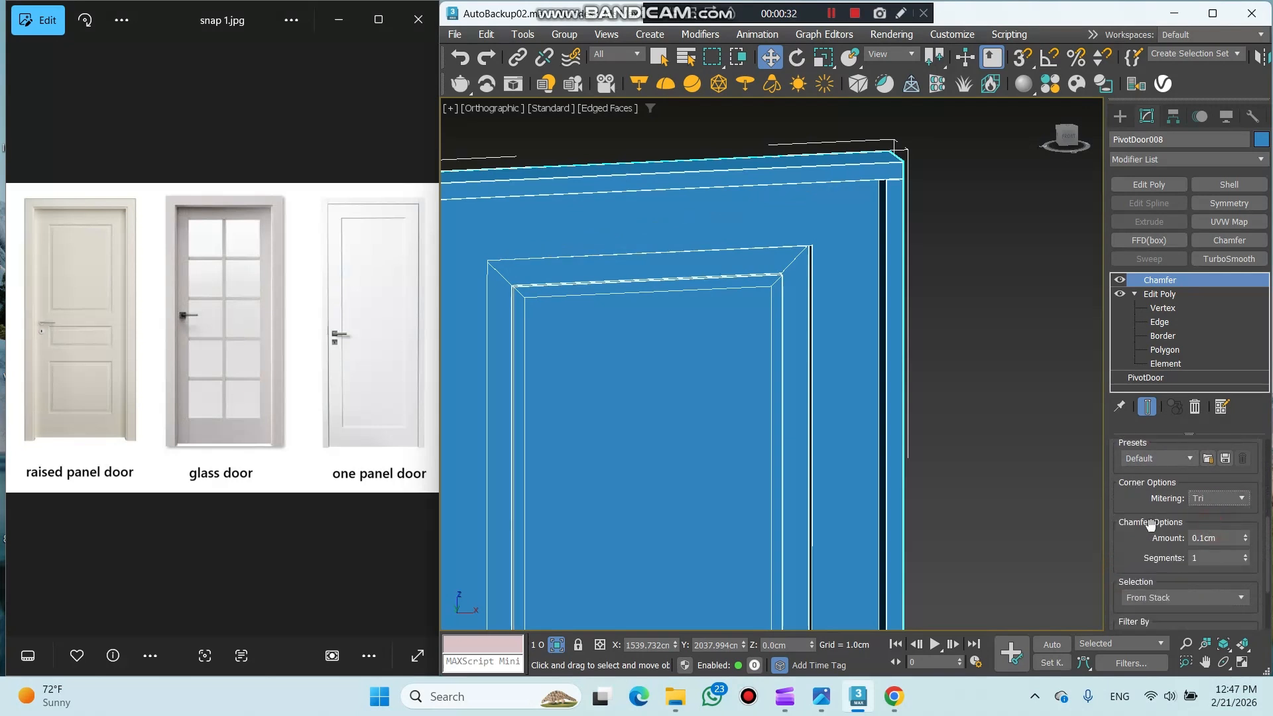
pyautogui.click(1227, 539)
pyautogui.write('.3')
pyautogui.press('Return')
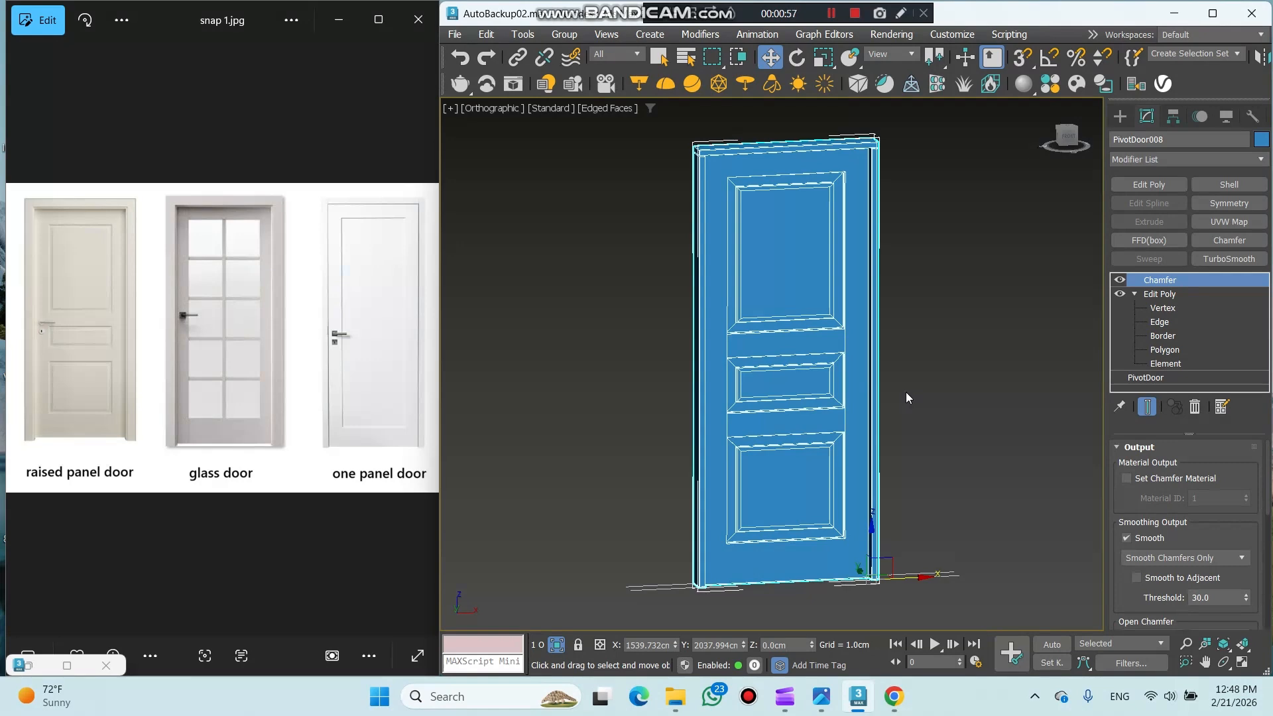
# Assign the Multi/Sub-Object material containing door paint and glass to the door, and add a UVW Map modifier with Box mapping.
pyautogui.press('m')
pyautogui.click(508, 460)
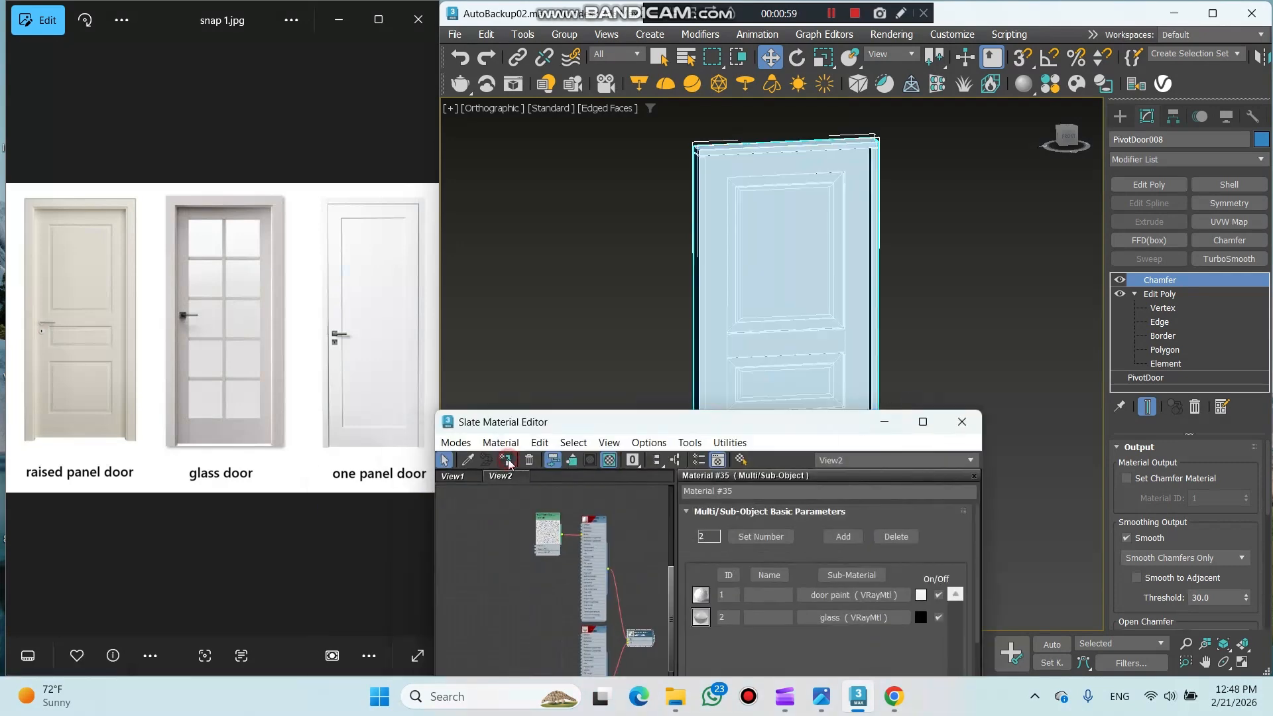
pyautogui.click(884, 422)
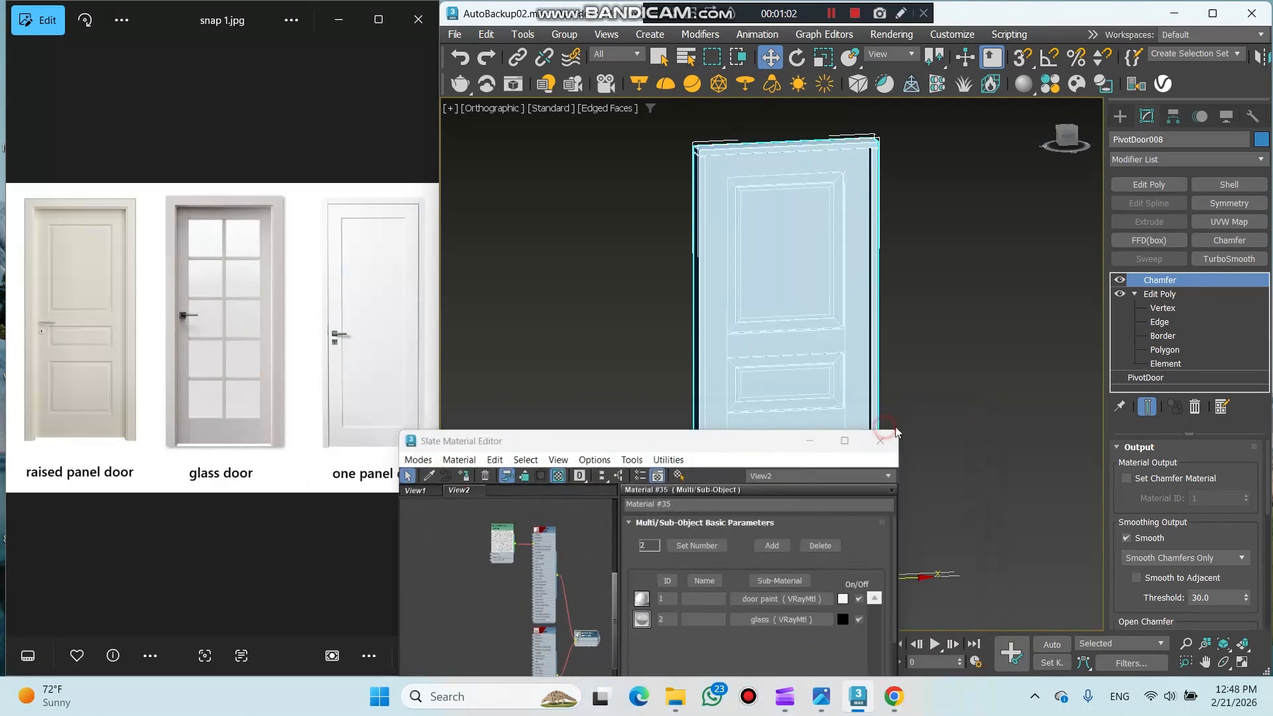
pyautogui.click(1246, 224)
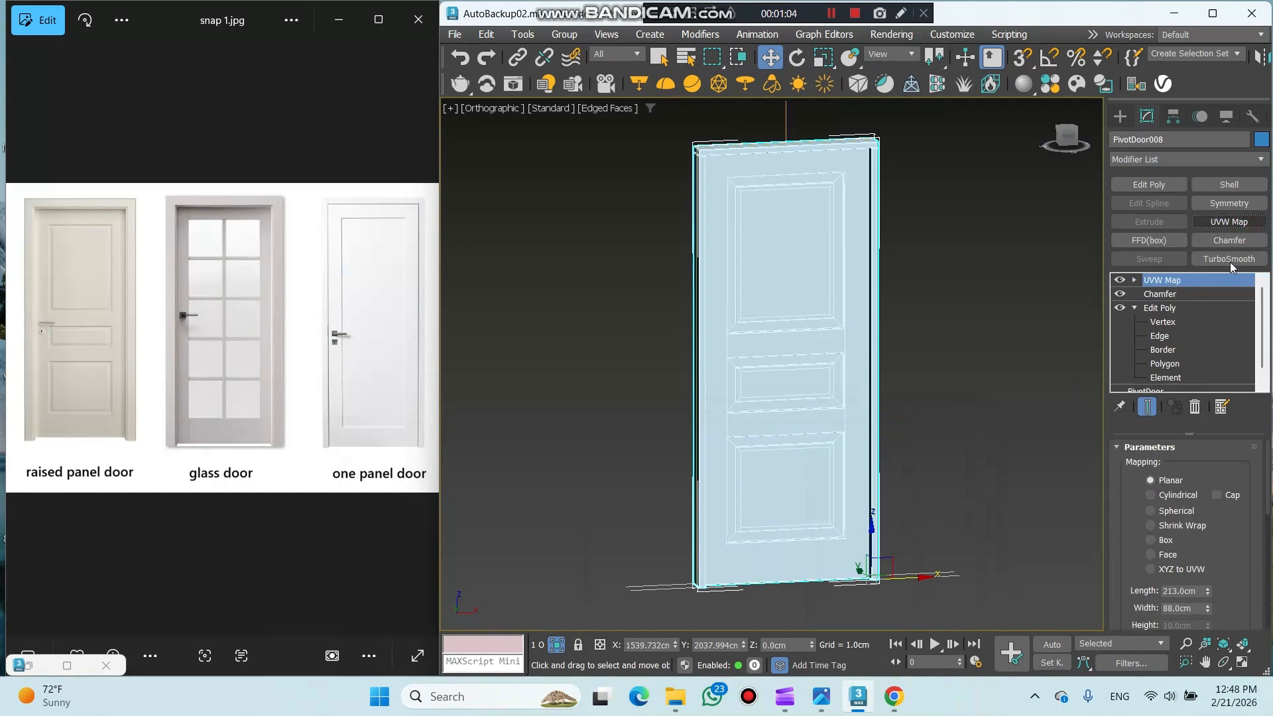
pyautogui.click(1166, 541)
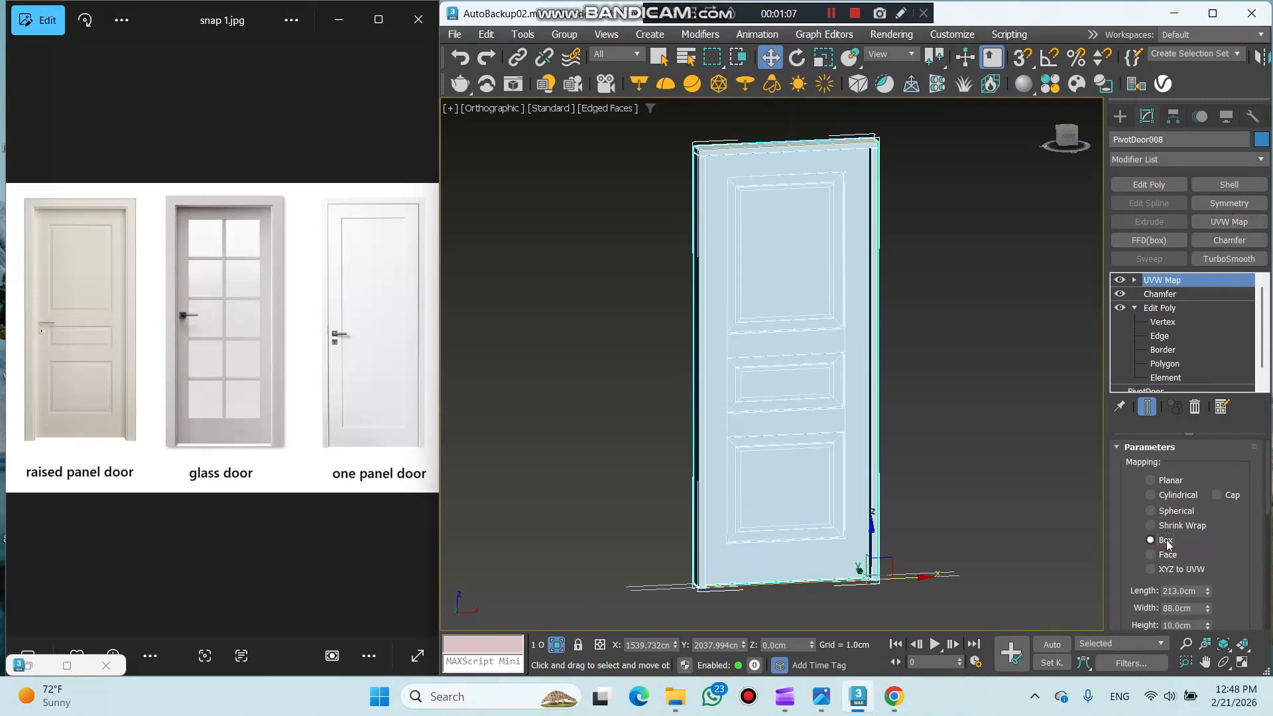
# Deselect the door and unhide all hidden objects in the scene.
pyautogui.click(938, 430)
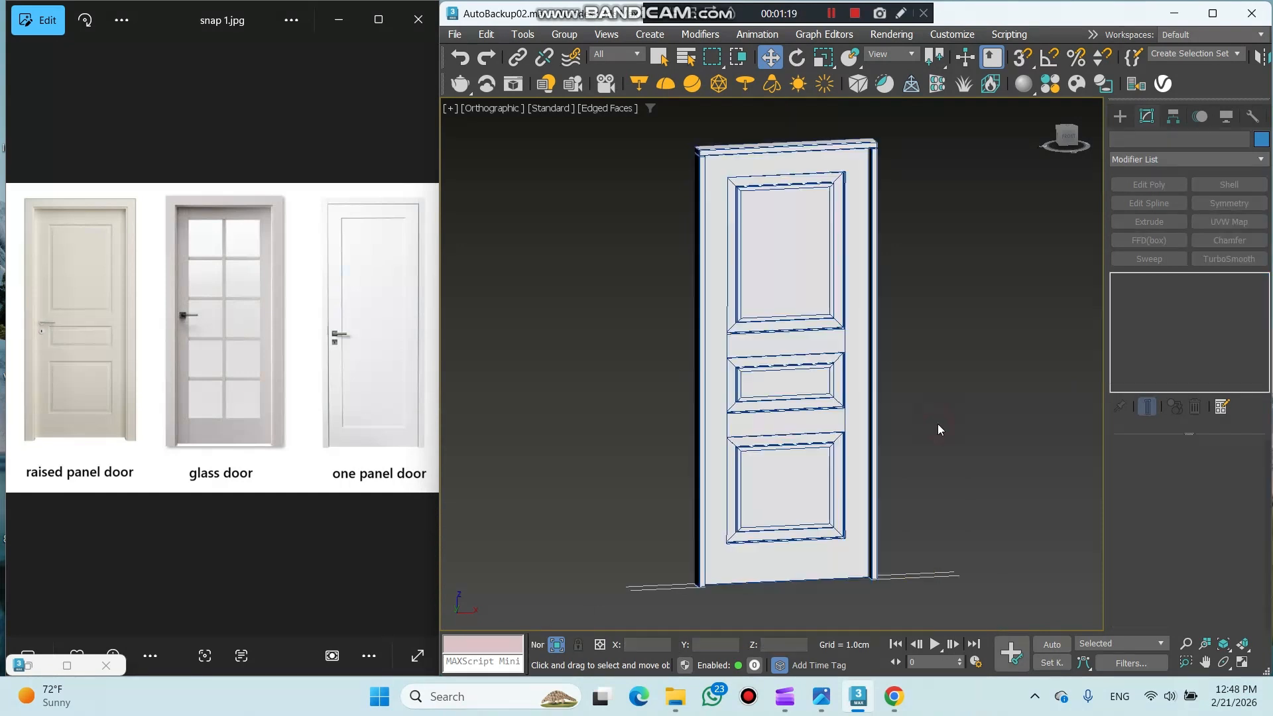
pyautogui.rightClick(937, 430)
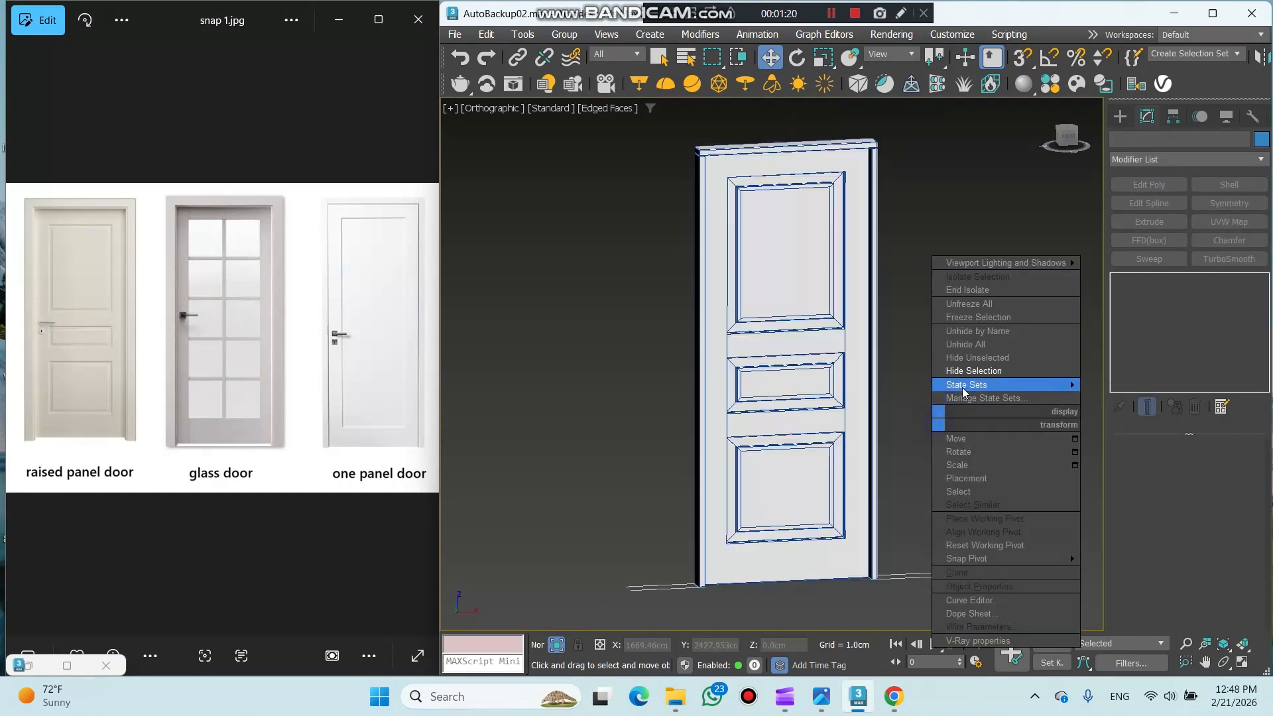
pyautogui.click(975, 350)
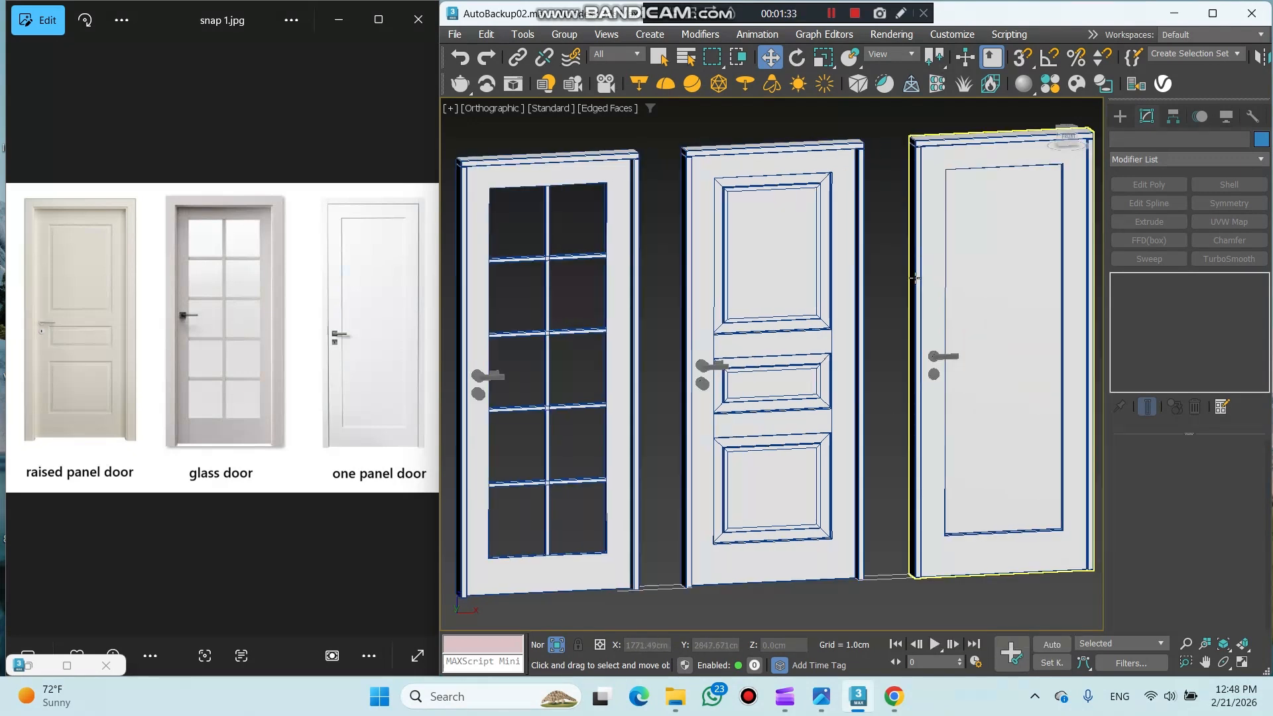